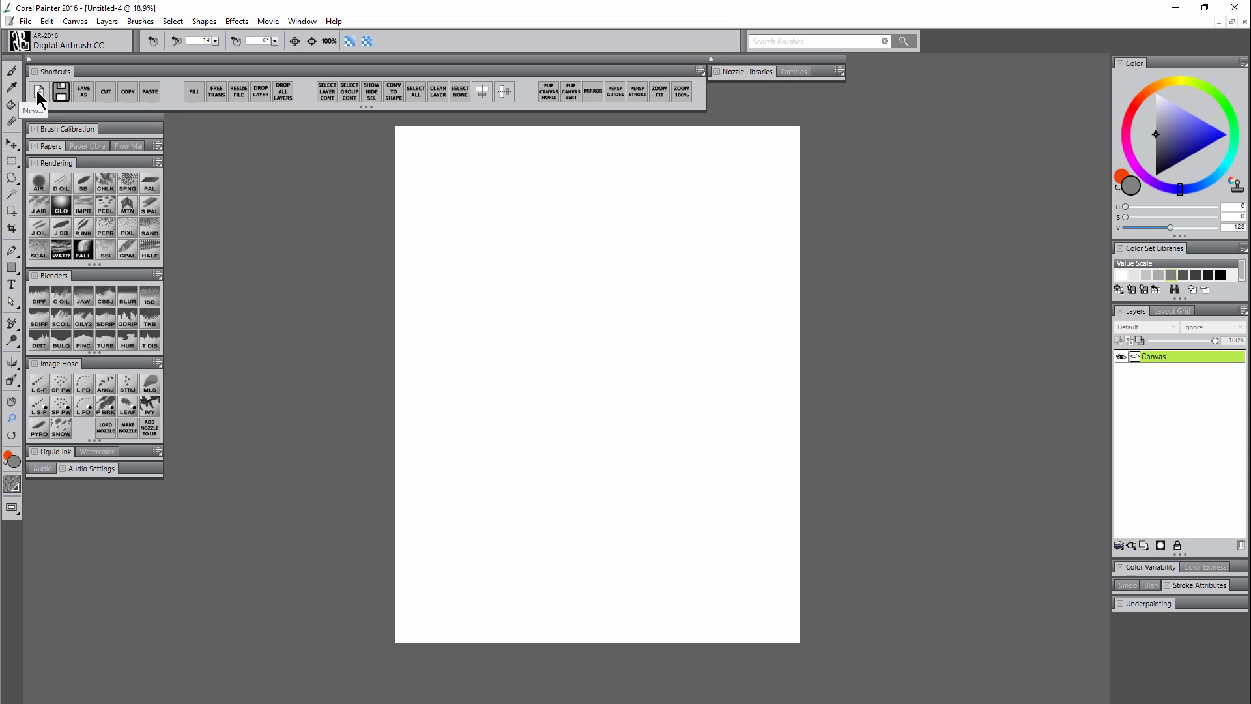
# Create a new image 2000 pixels wide and 1000 pixels high.
pyautogui.click(39, 93)
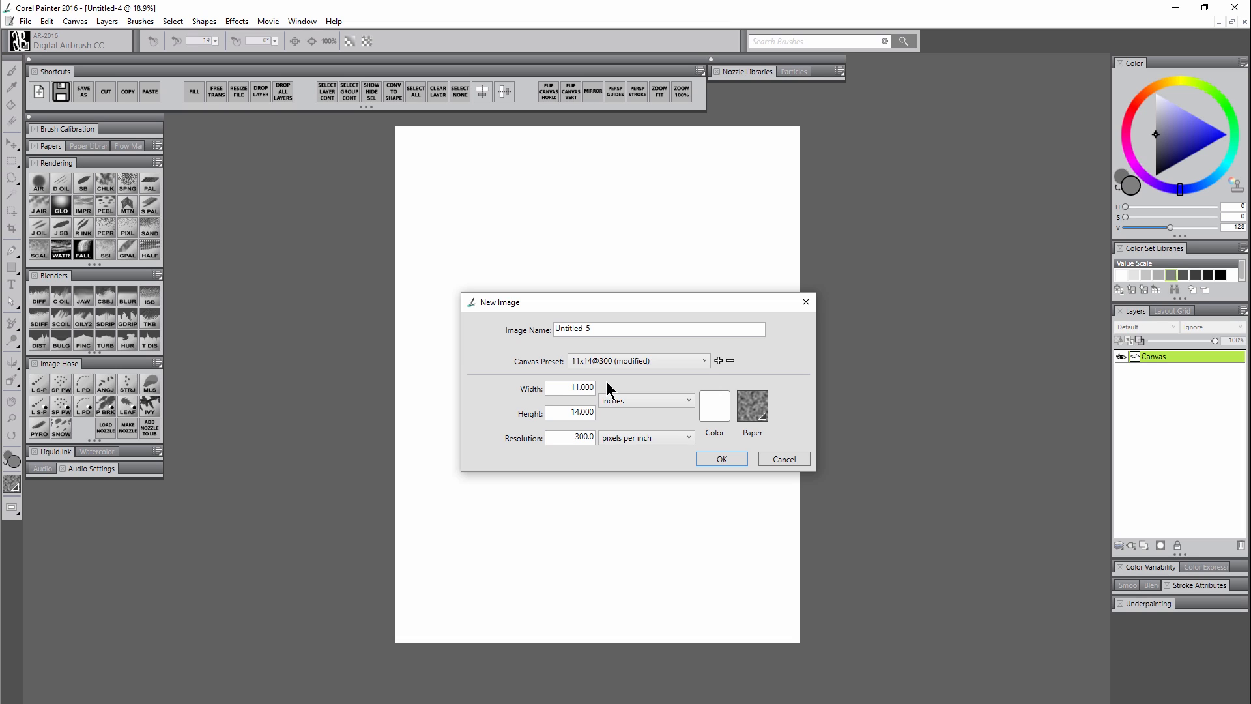
pyautogui.click(621, 400)
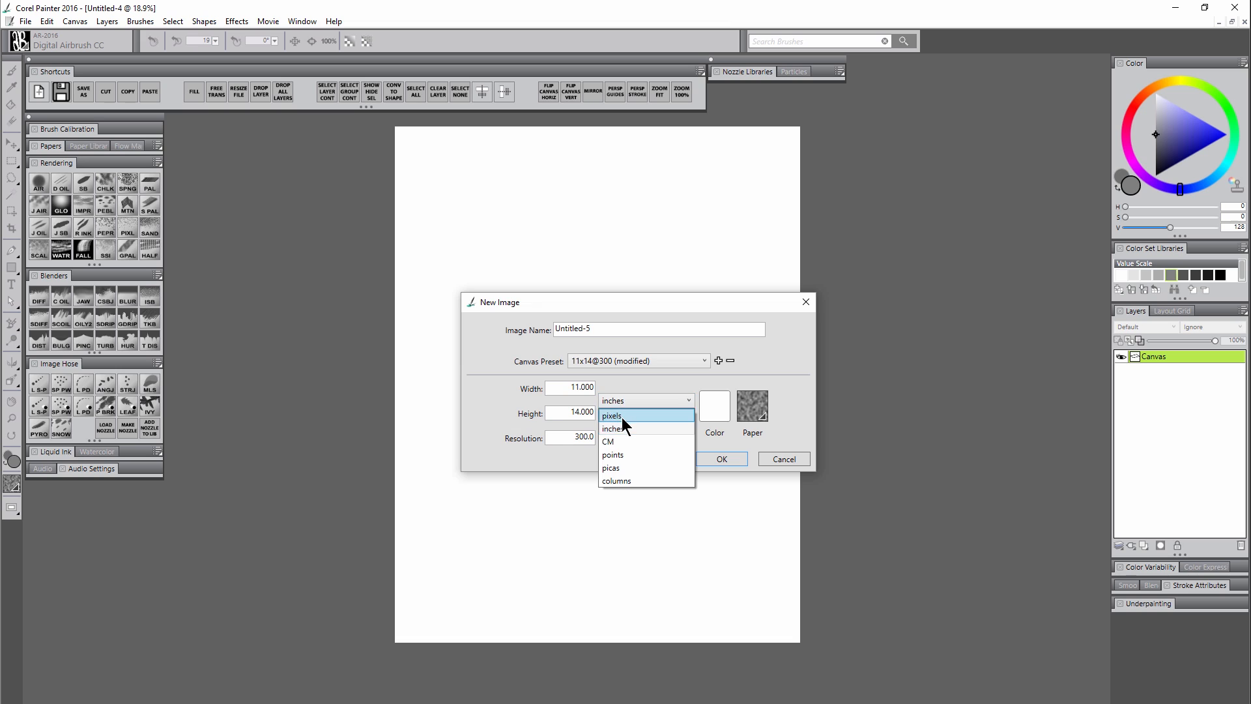
pyautogui.click(620, 424)
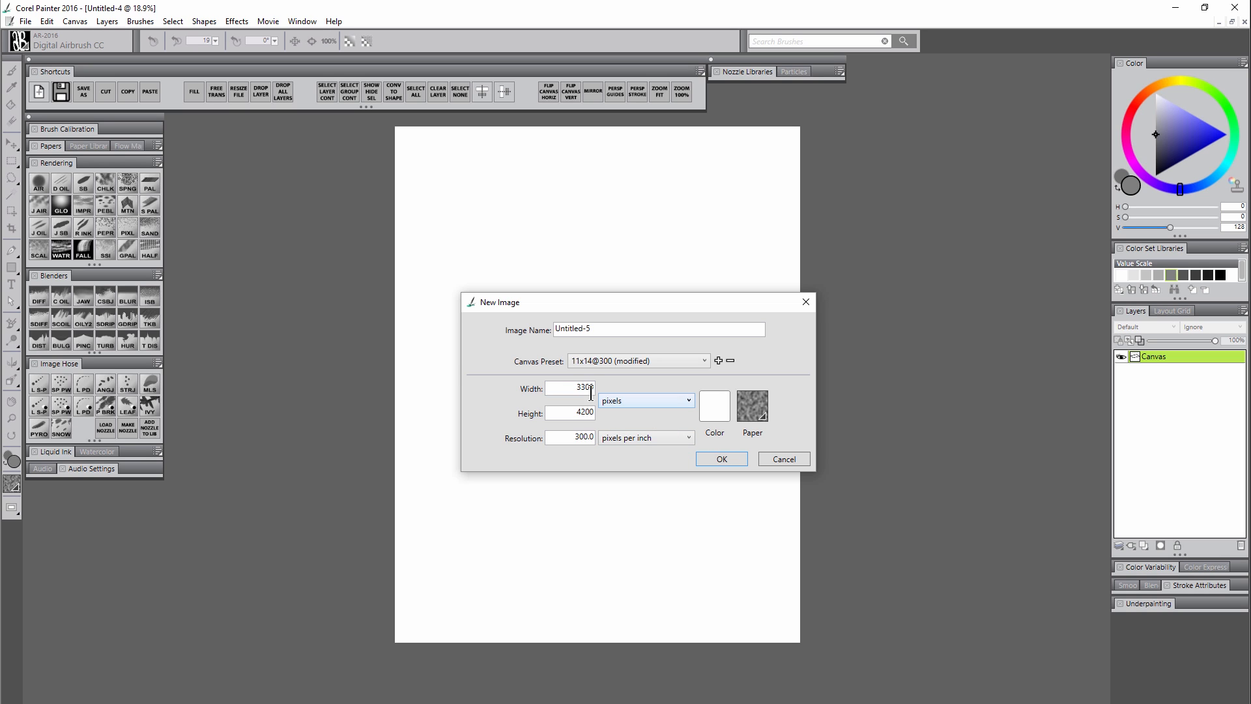
pyautogui.doubleClick(571, 386)
pyautogui.write('2000')
pyautogui.press('Tab')
pyautogui.write('1000')
pyautogui.click(722, 459)
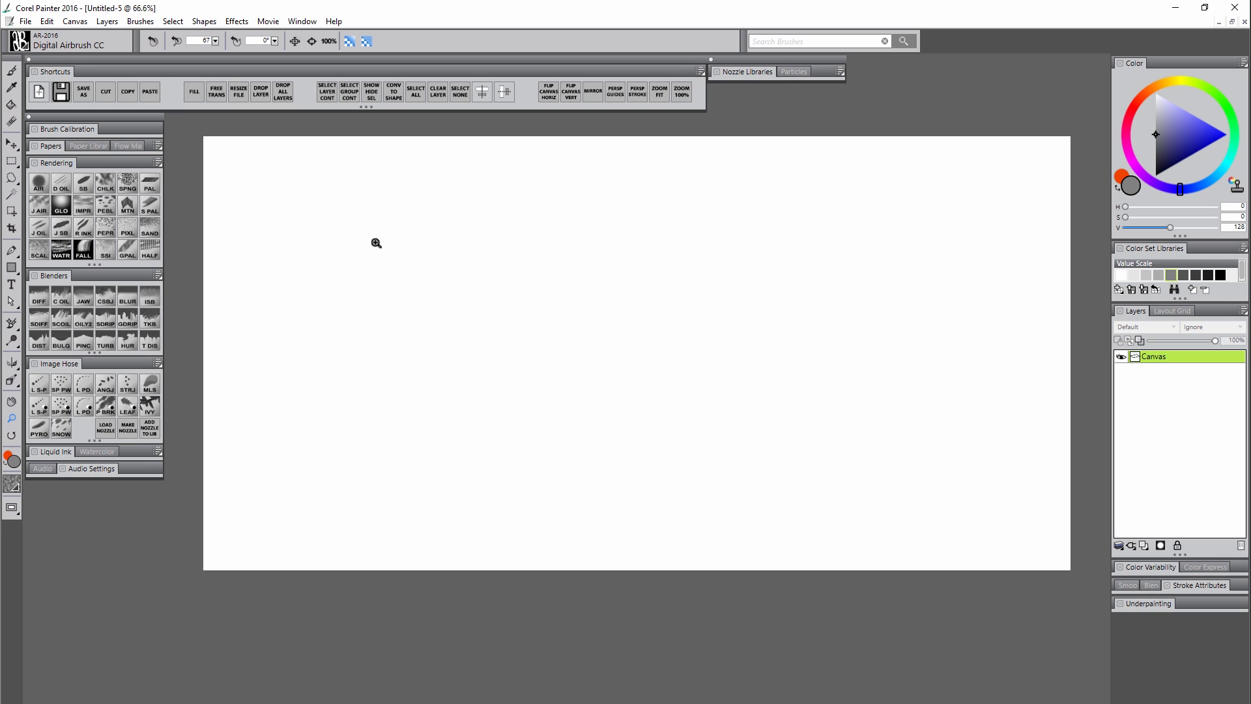
# Add a text layer with the artist's full name on the blank canvas.
pyautogui.click(12, 285)
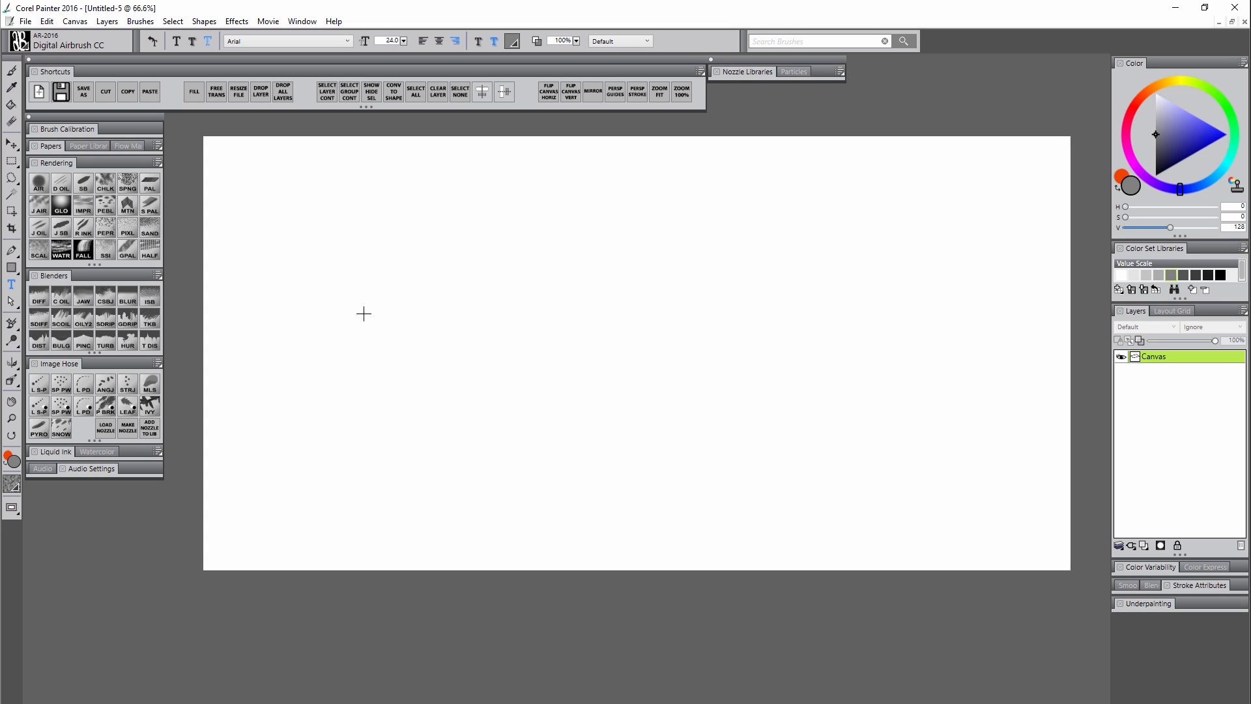
pyautogui.click(361, 319)
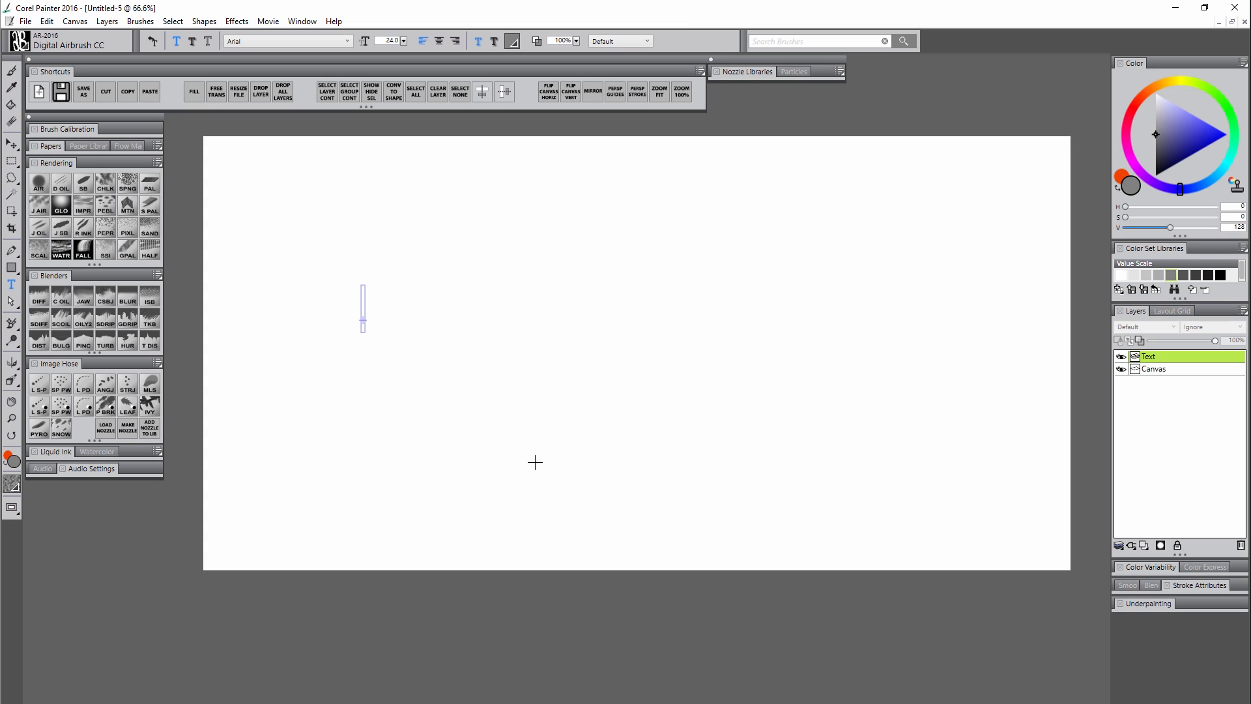
pyautogui.write('Aaron Rutten')
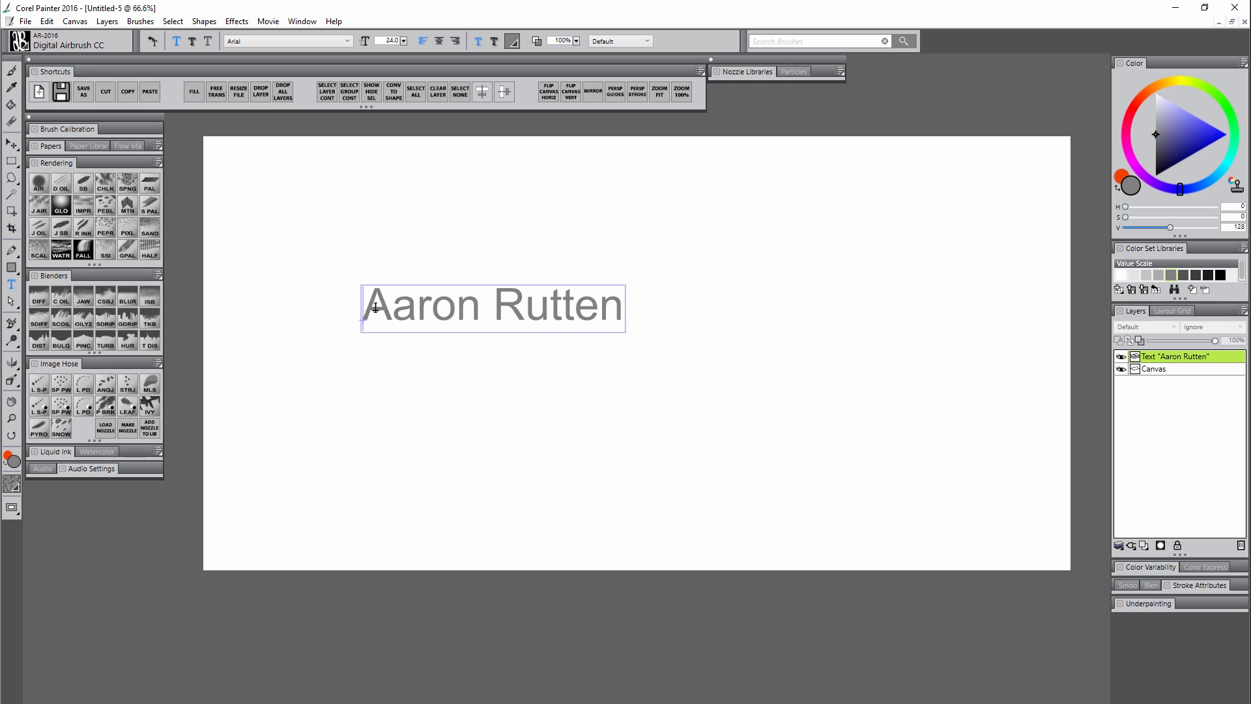
# Set the name text to the Cambria font at a point size of about 68 and turn on anti-aliasing.
pyautogui.moveTo(363, 307); pyautogui.dragTo(624, 307)
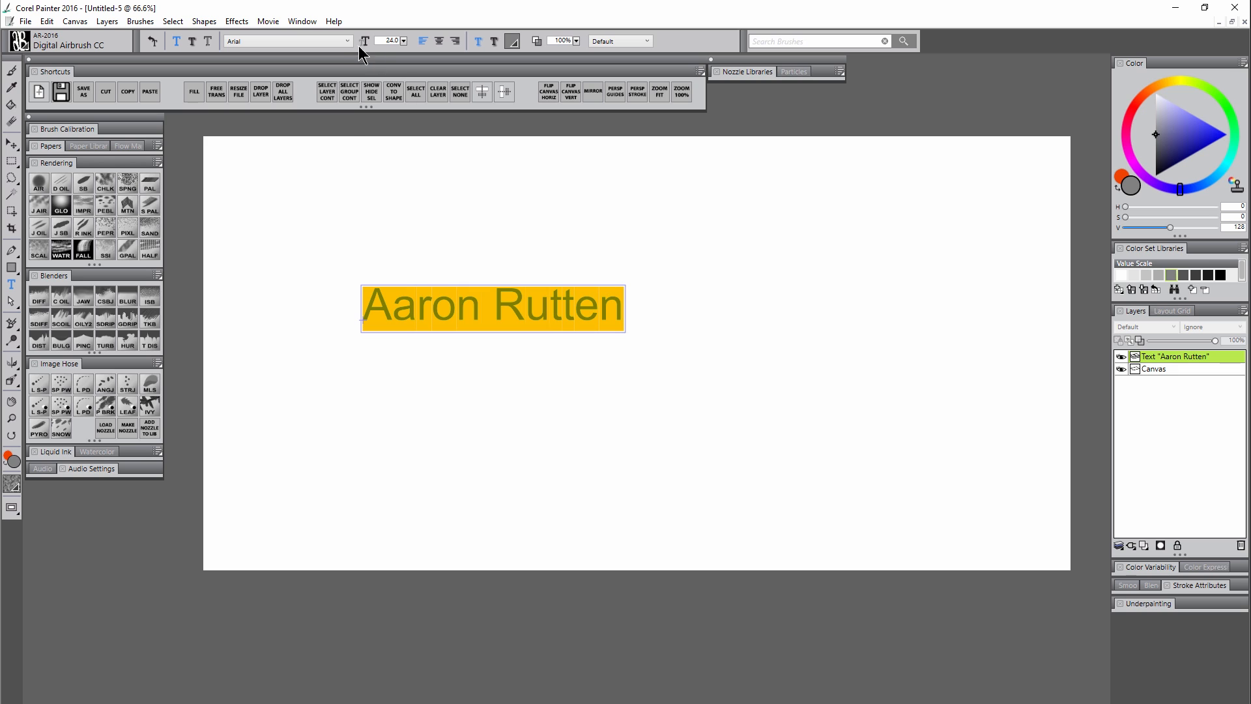
pyautogui.click(348, 40)
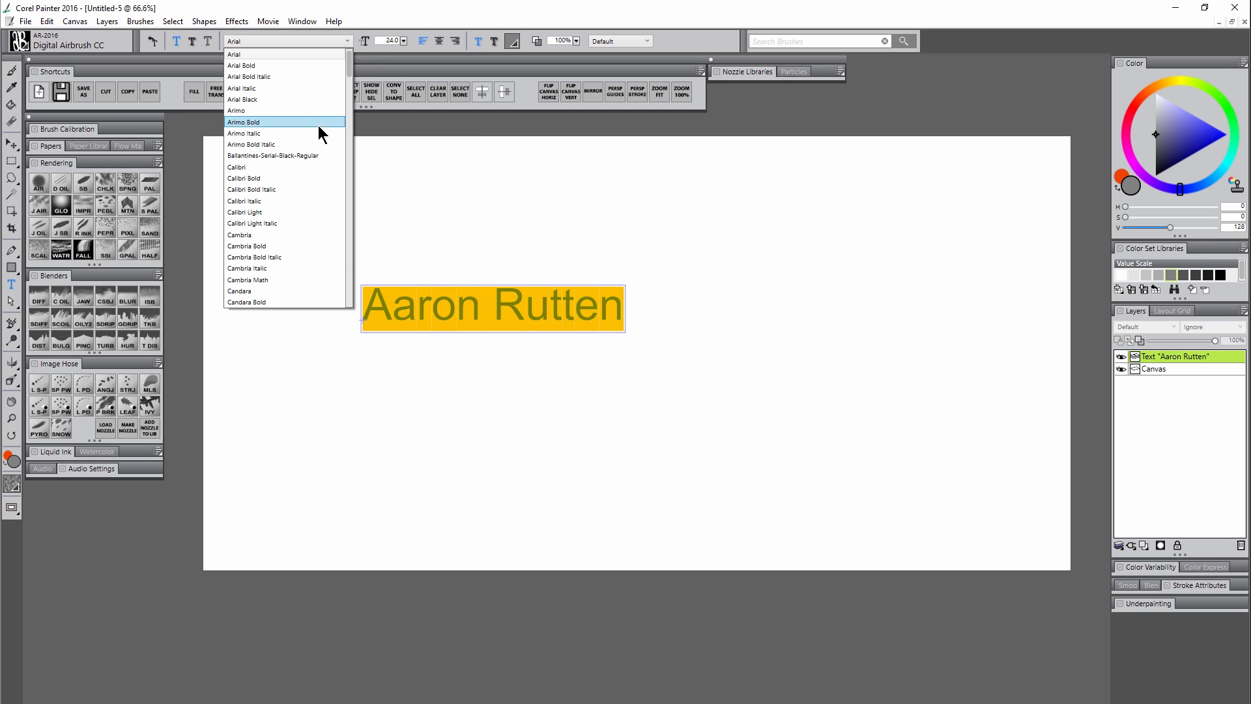
pyautogui.click(254, 235)
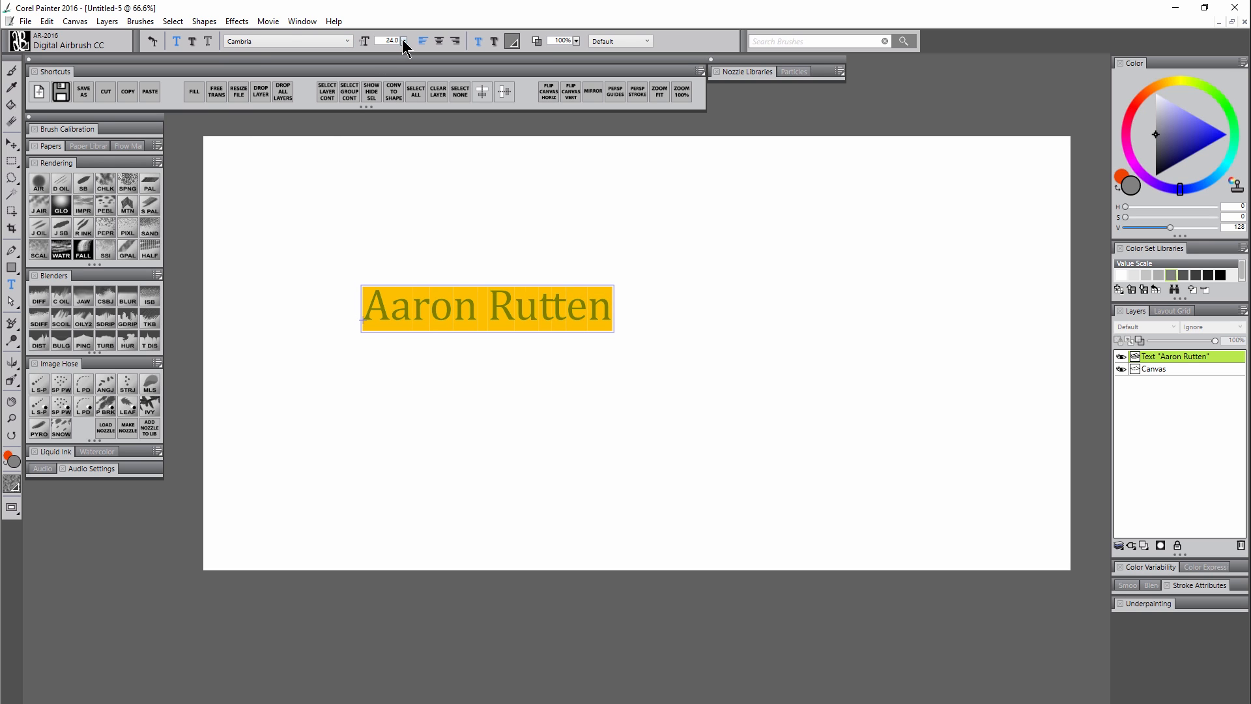
pyautogui.click(405, 40)
pyautogui.moveTo(230, 50); pyautogui.dragTo(239, 51)
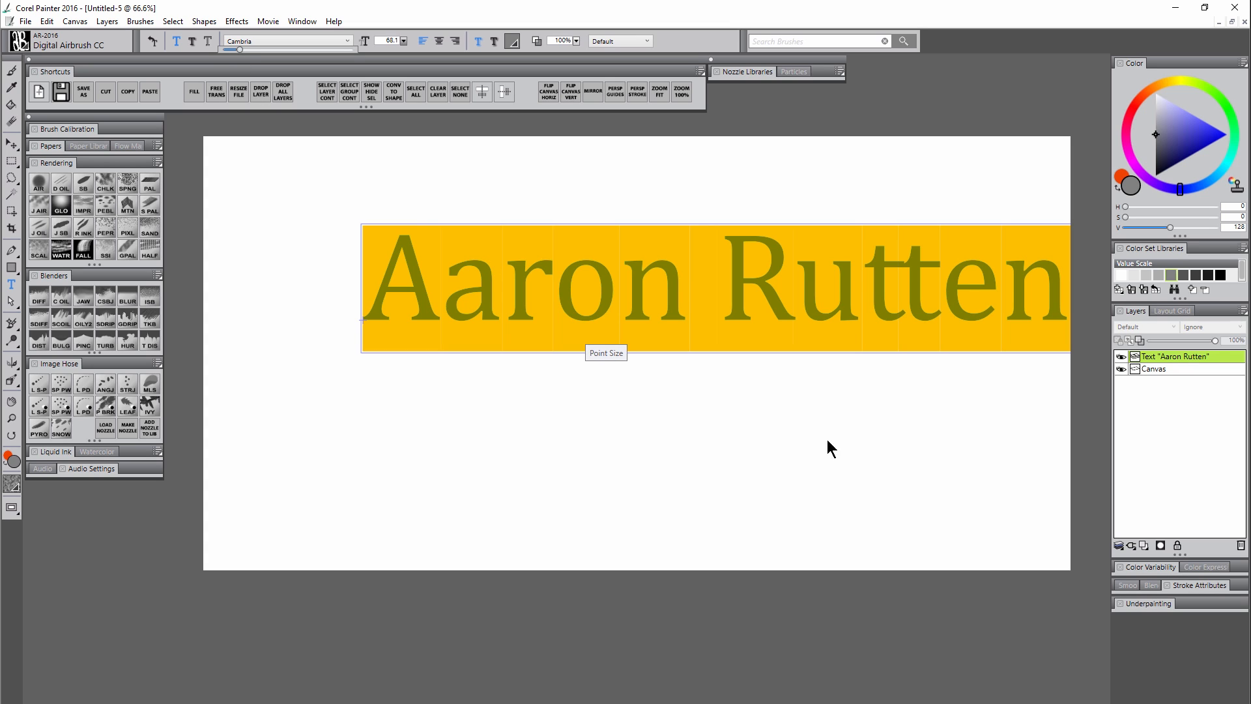
pyautogui.click(513, 41)
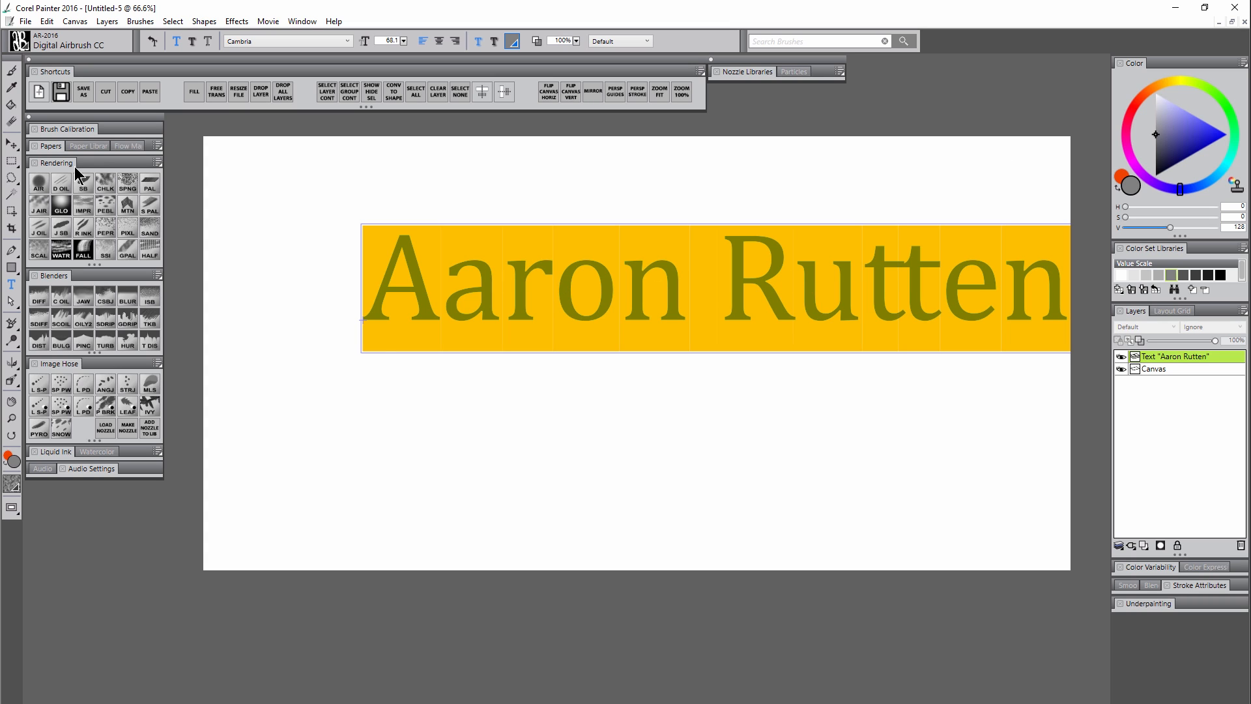
# Move the name text to the middle of the canvas and crop the image closely around it.
pyautogui.click(12, 144)
pyautogui.moveTo(572, 293); pyautogui.dragTo(551, 357)
pyautogui.click(11, 229)
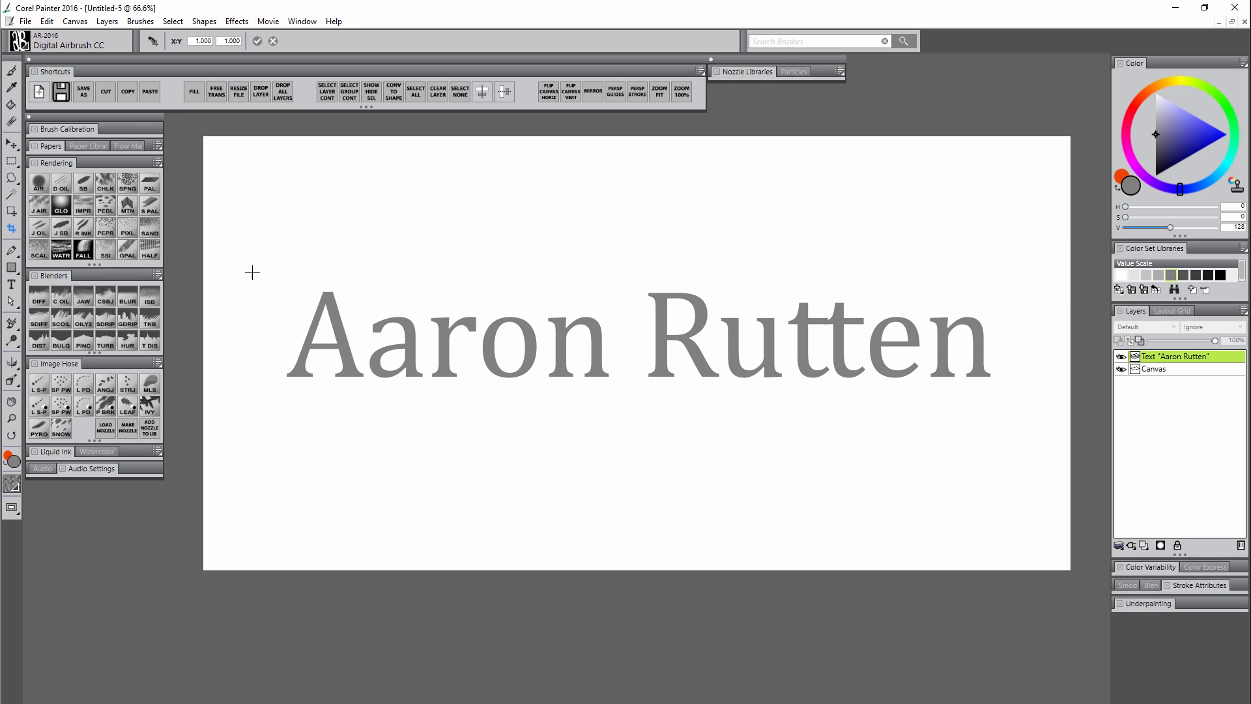
pyautogui.moveTo(267, 260); pyautogui.dragTo(1021, 425)
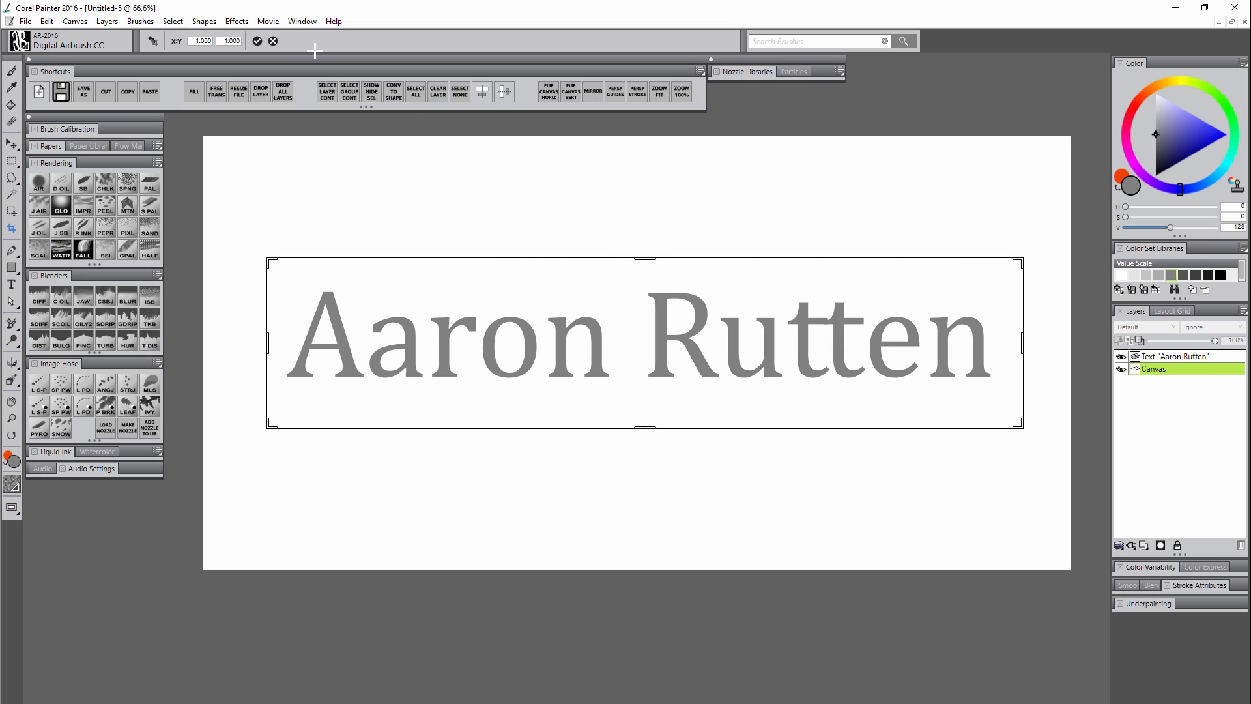
pyautogui.click(258, 42)
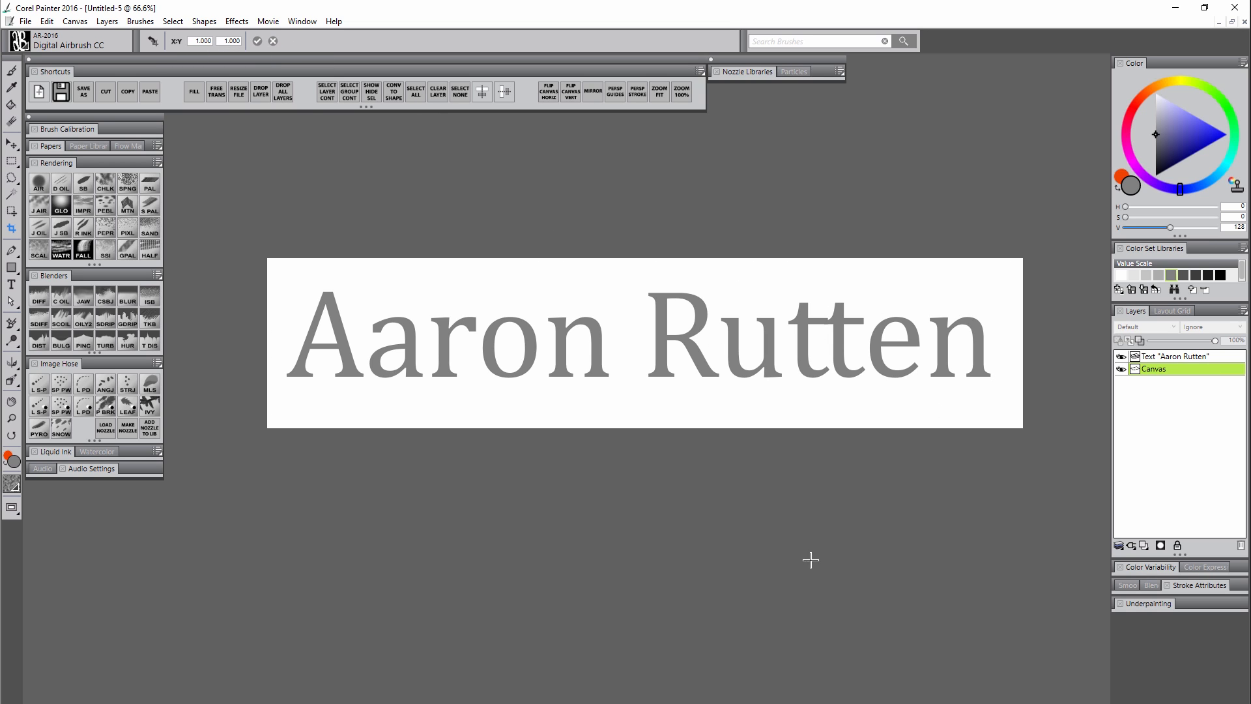
# Hide the canvas layer, convert the text layer to a default layer and group it.
pyautogui.click(1121, 369)
pyautogui.rightClick(1137, 356)
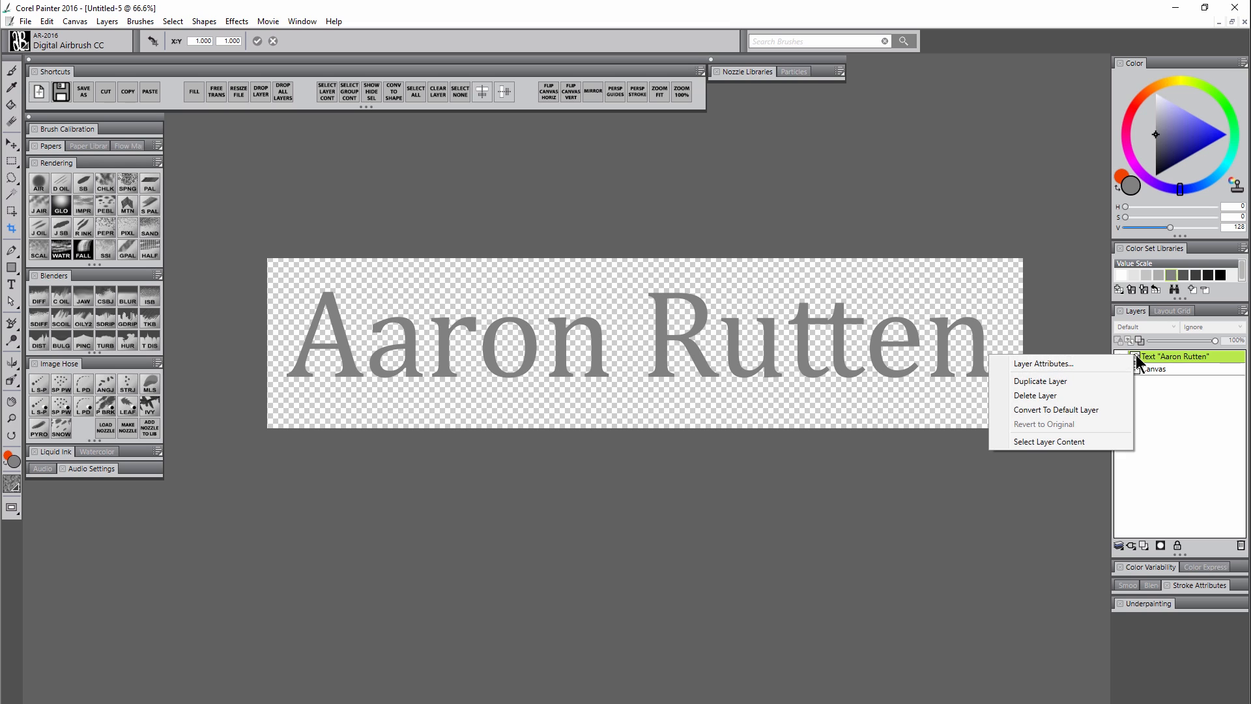
pyautogui.click(1069, 416)
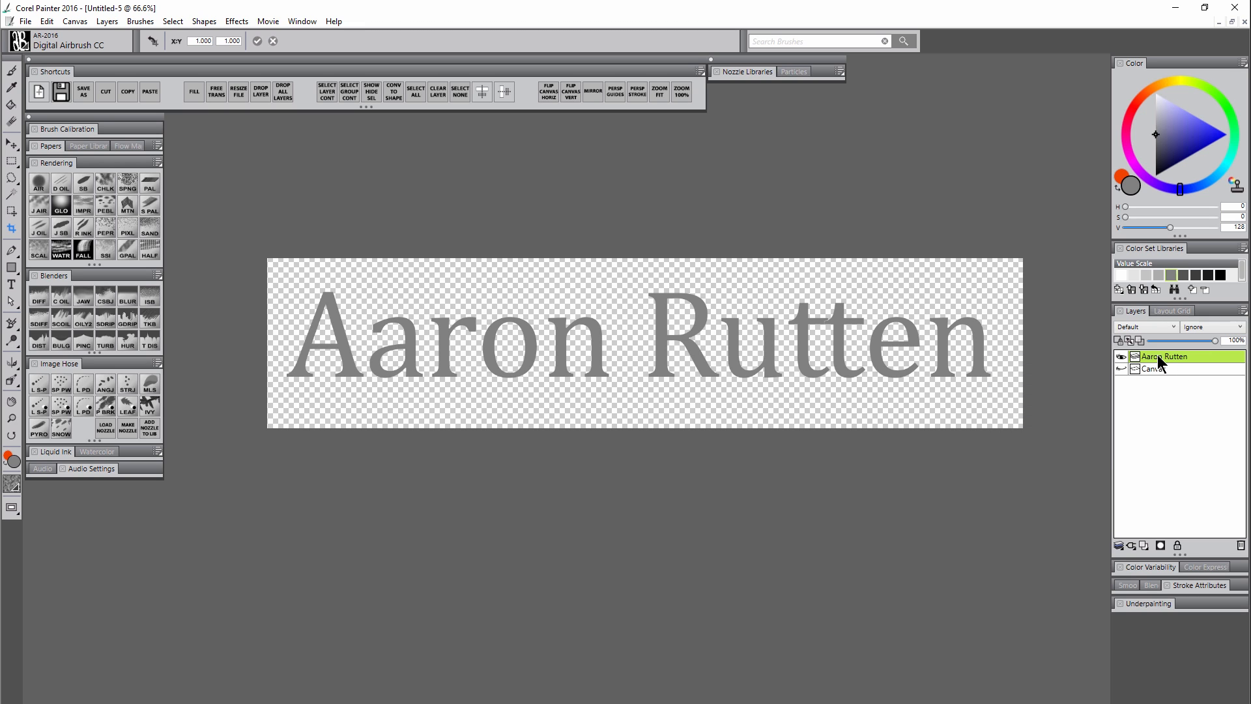
pyautogui.hotkey('ctrl', 'g')
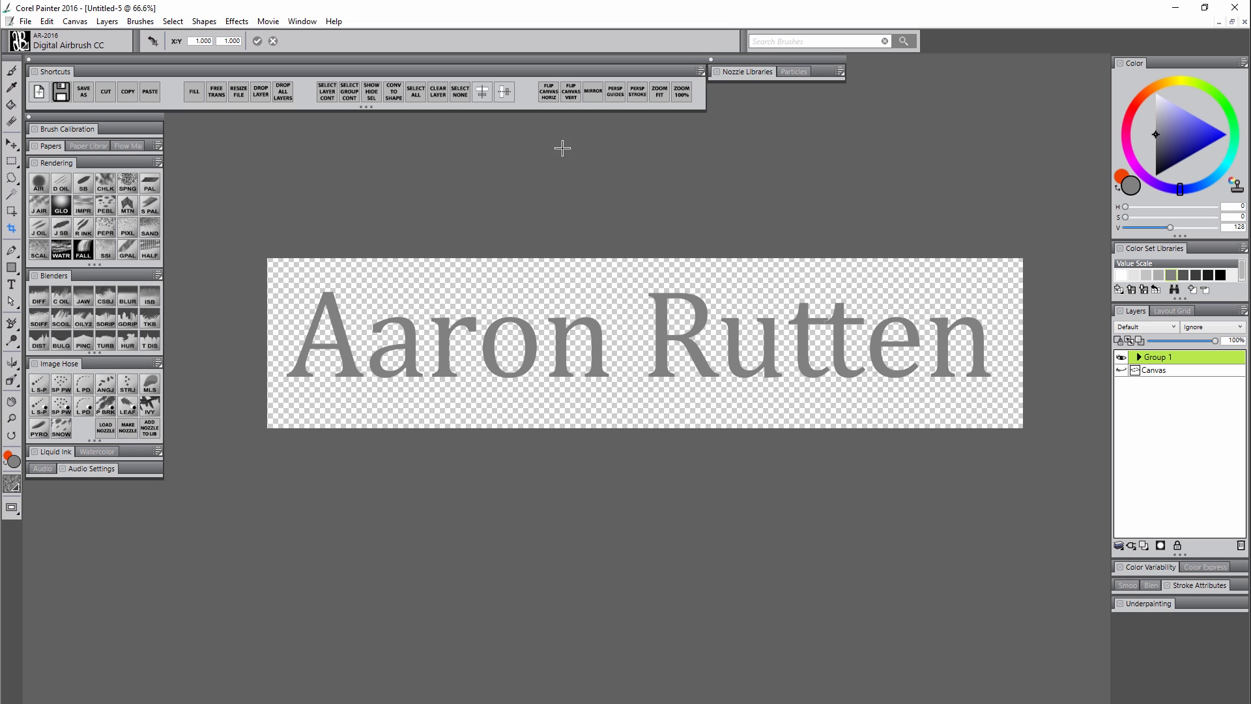
pyautogui.click(749, 73)
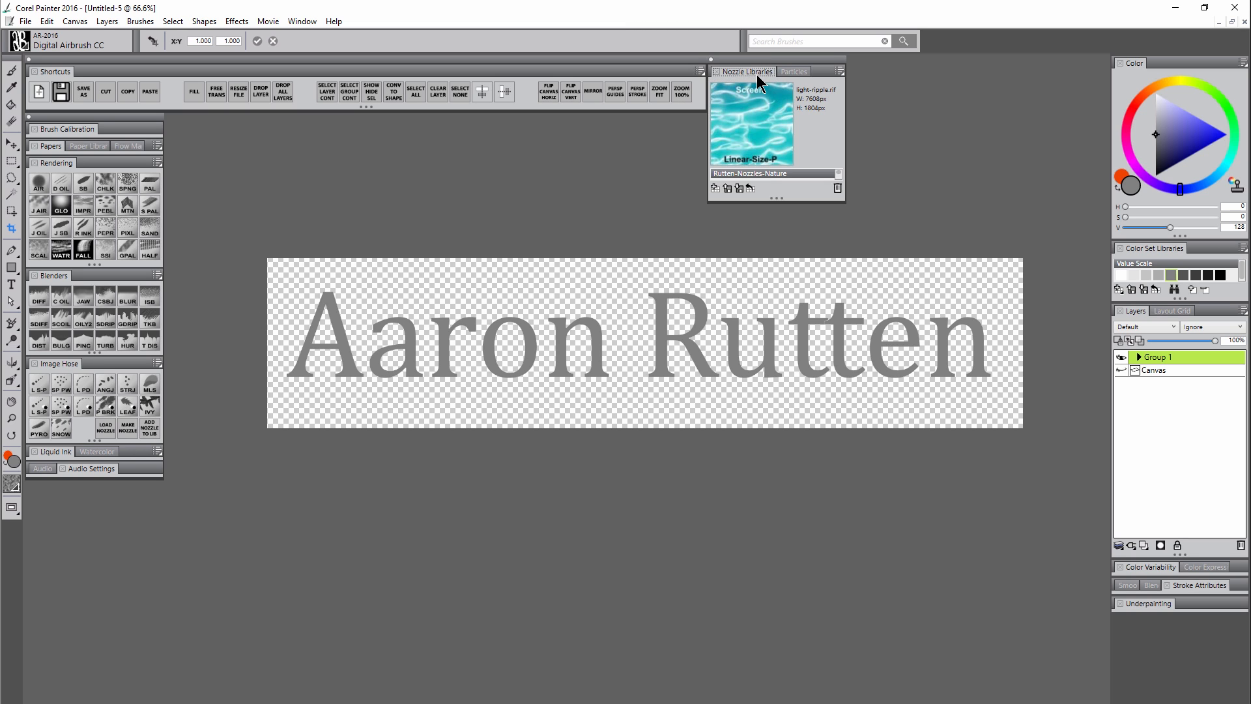
pyautogui.click(311, 23)
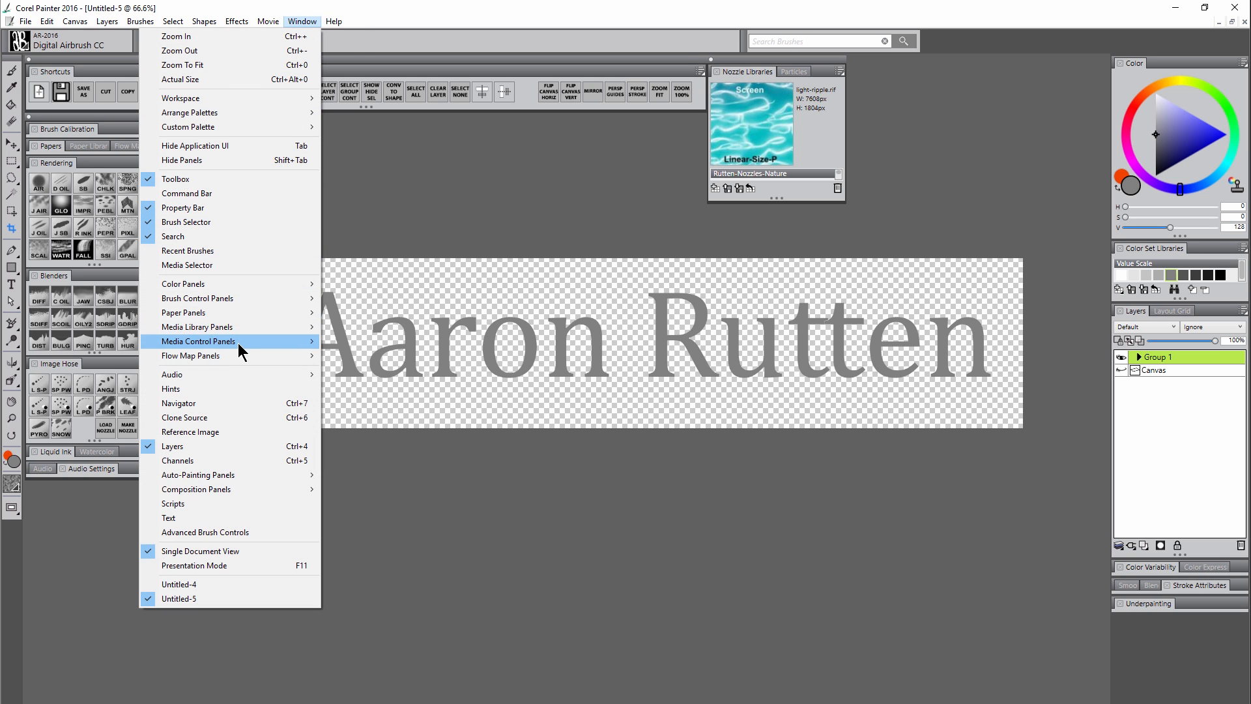
pyautogui.moveTo(240, 328)
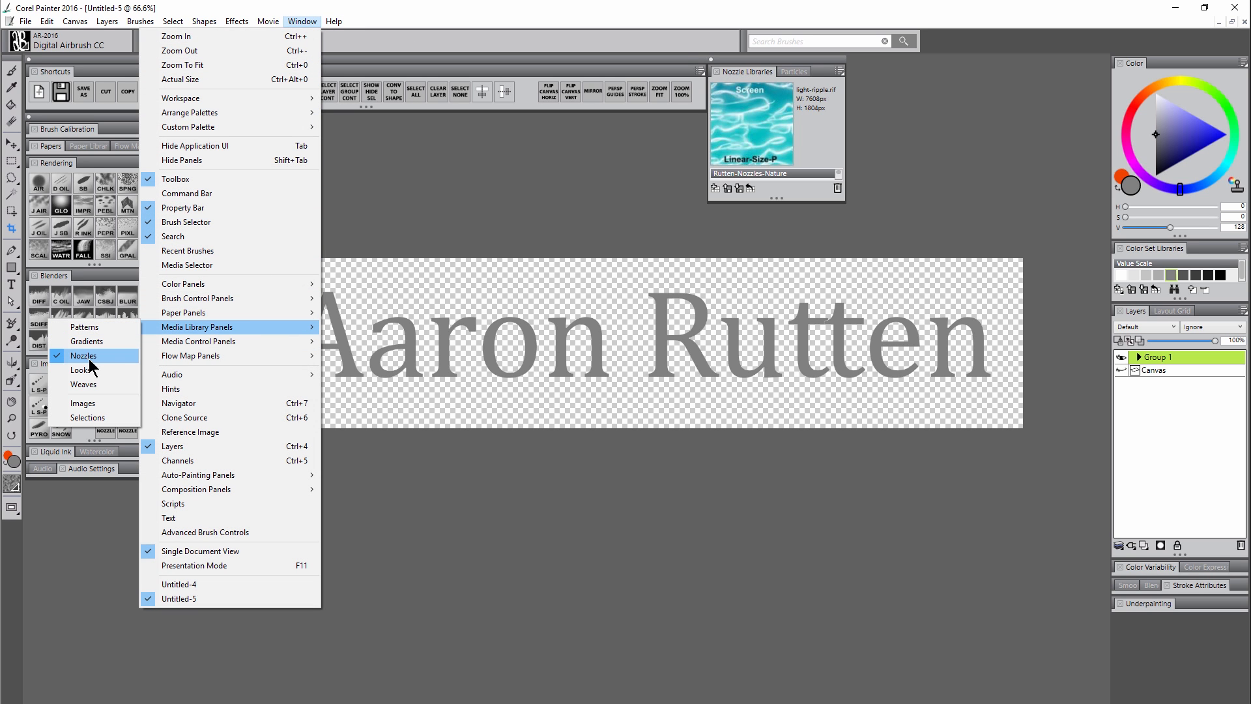
pyautogui.click(824, 73)
pyautogui.click(840, 71)
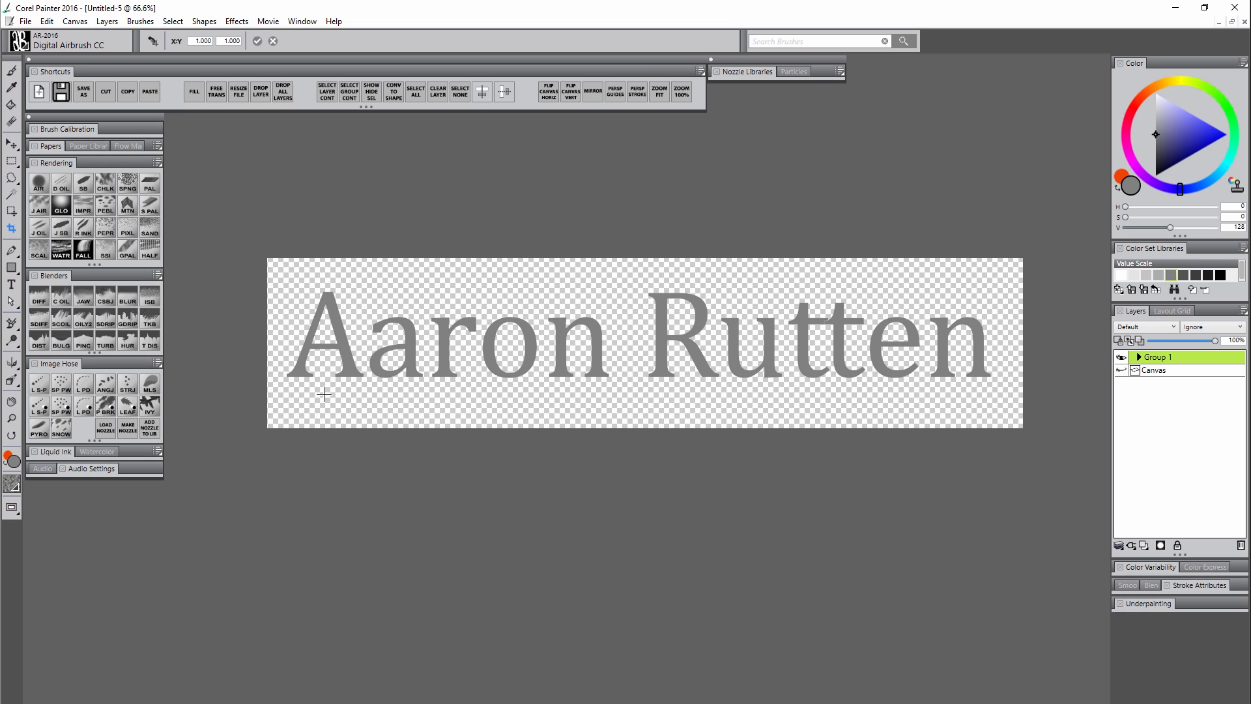
# Make an image hose nozzle from the grouped layer and save it as ar-text in Painter RIFF format in the Image Hose folder.
pyautogui.click(127, 431)
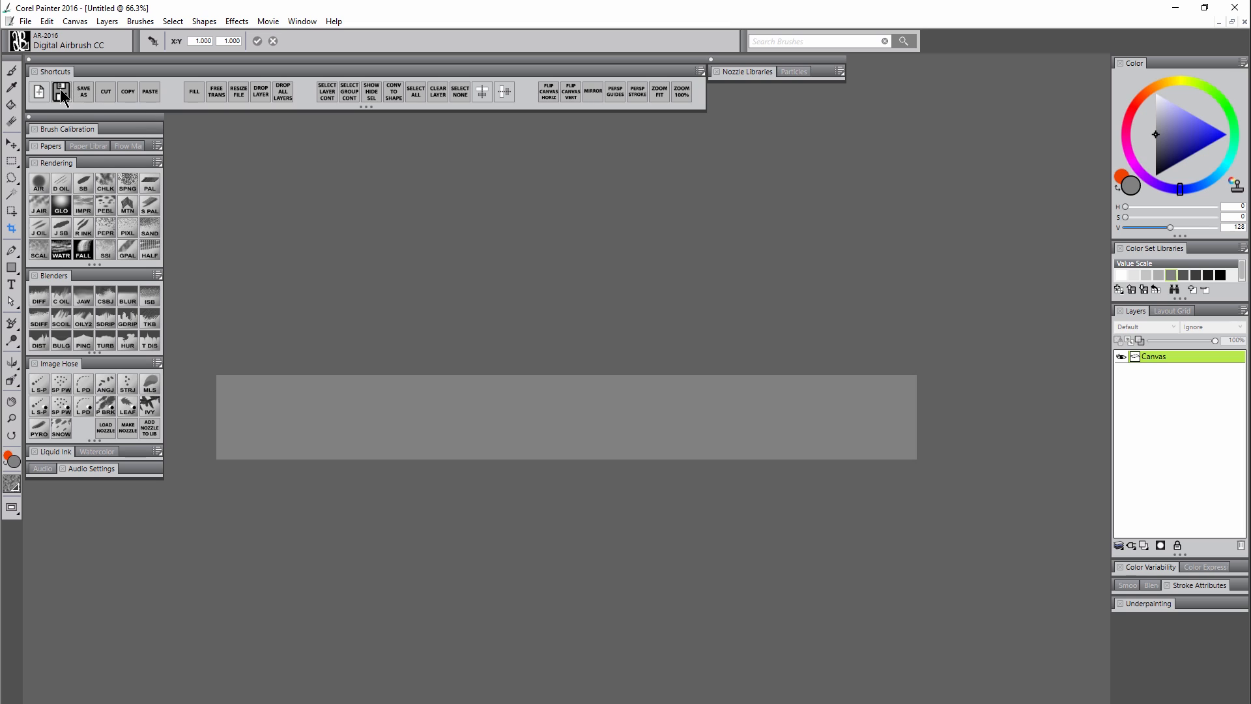
pyautogui.hotkey('ctrl', 's')
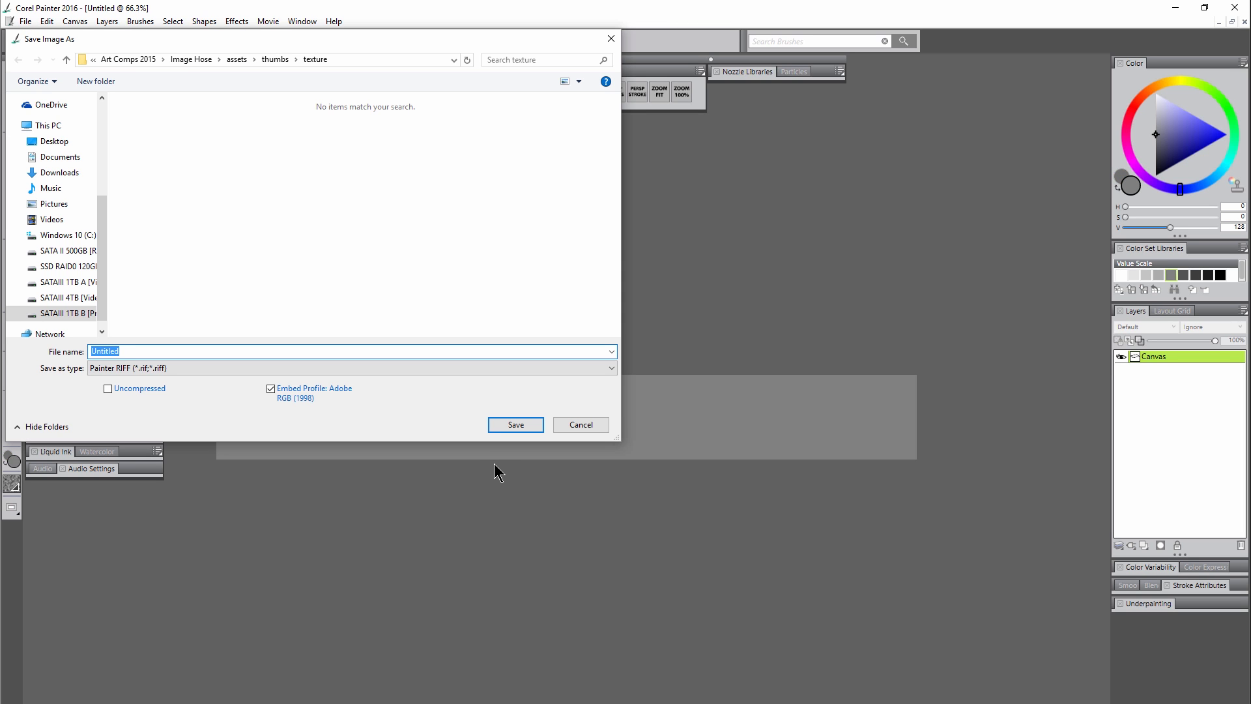
pyautogui.write('ar-text')
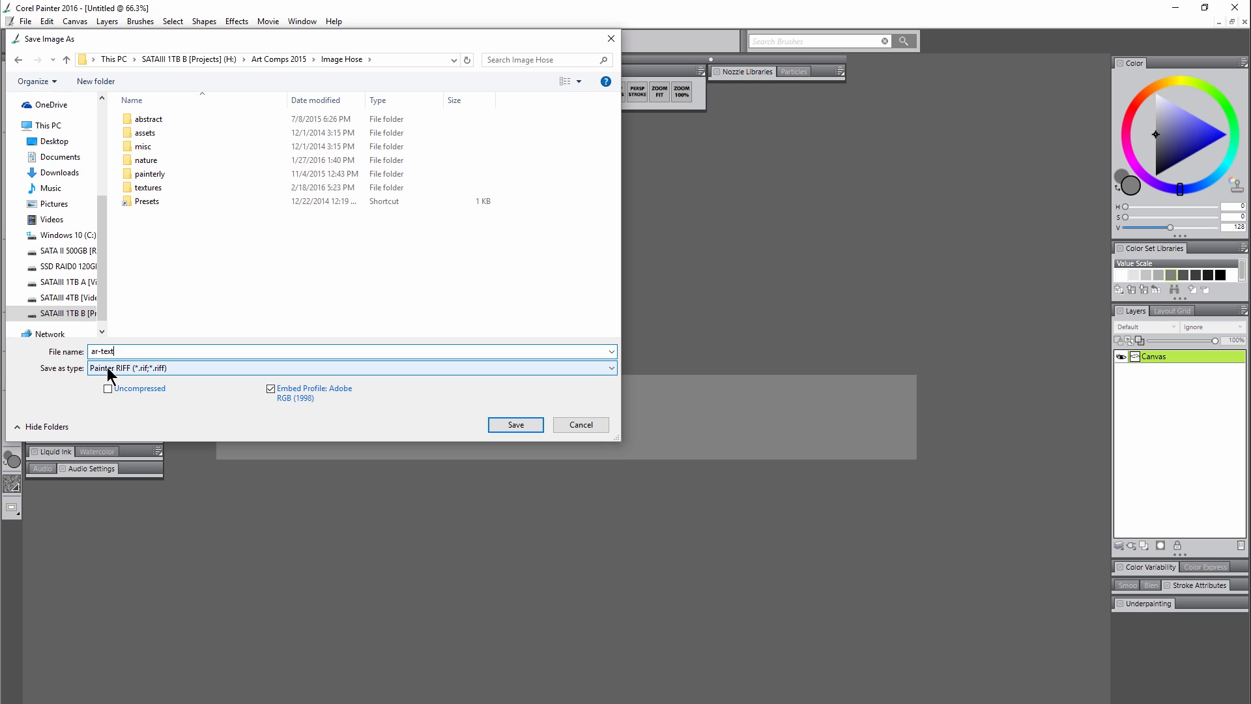
pyautogui.click(515, 427)
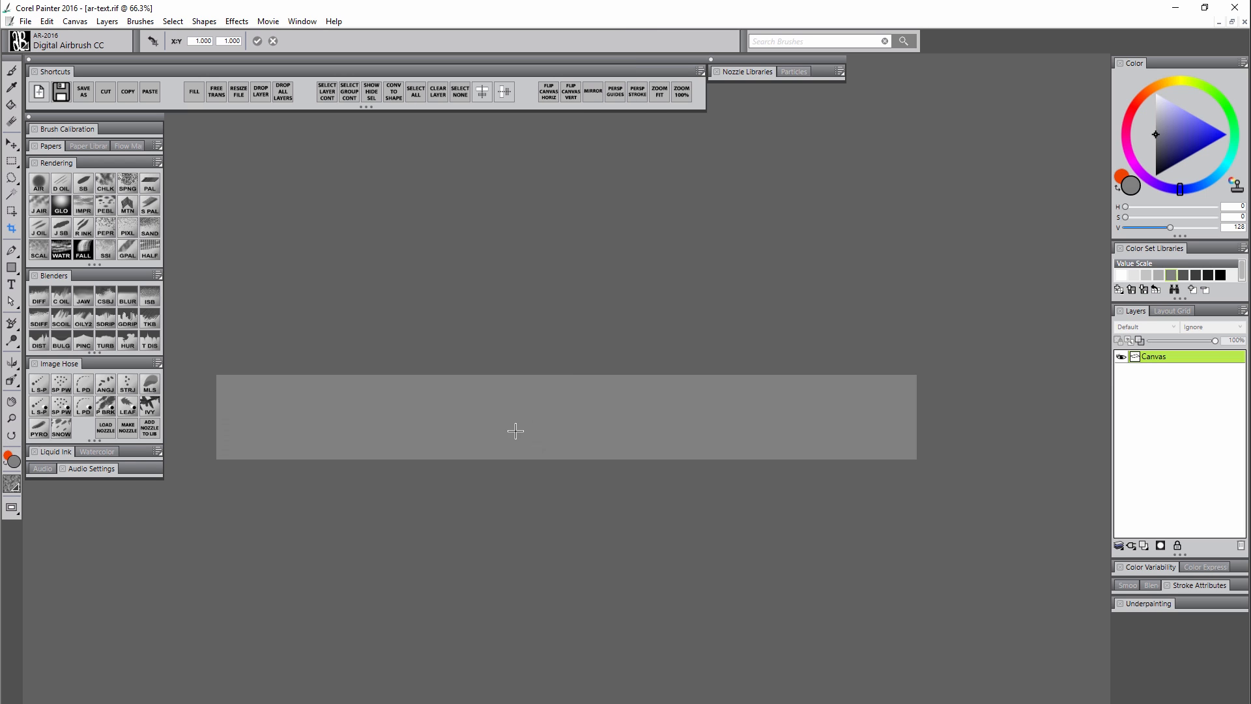
# Close the ar-text nozzle file and switch to the blank Untitled-4 document.
pyautogui.click(26, 21)
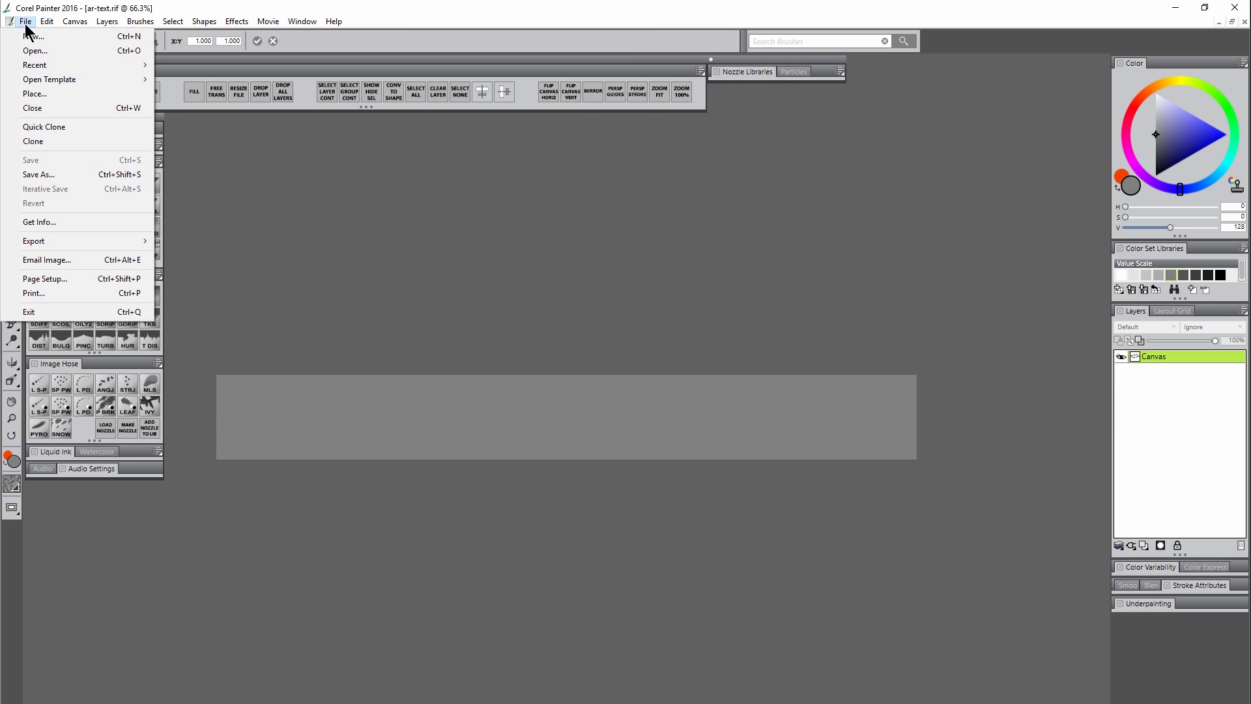
pyautogui.click(49, 110)
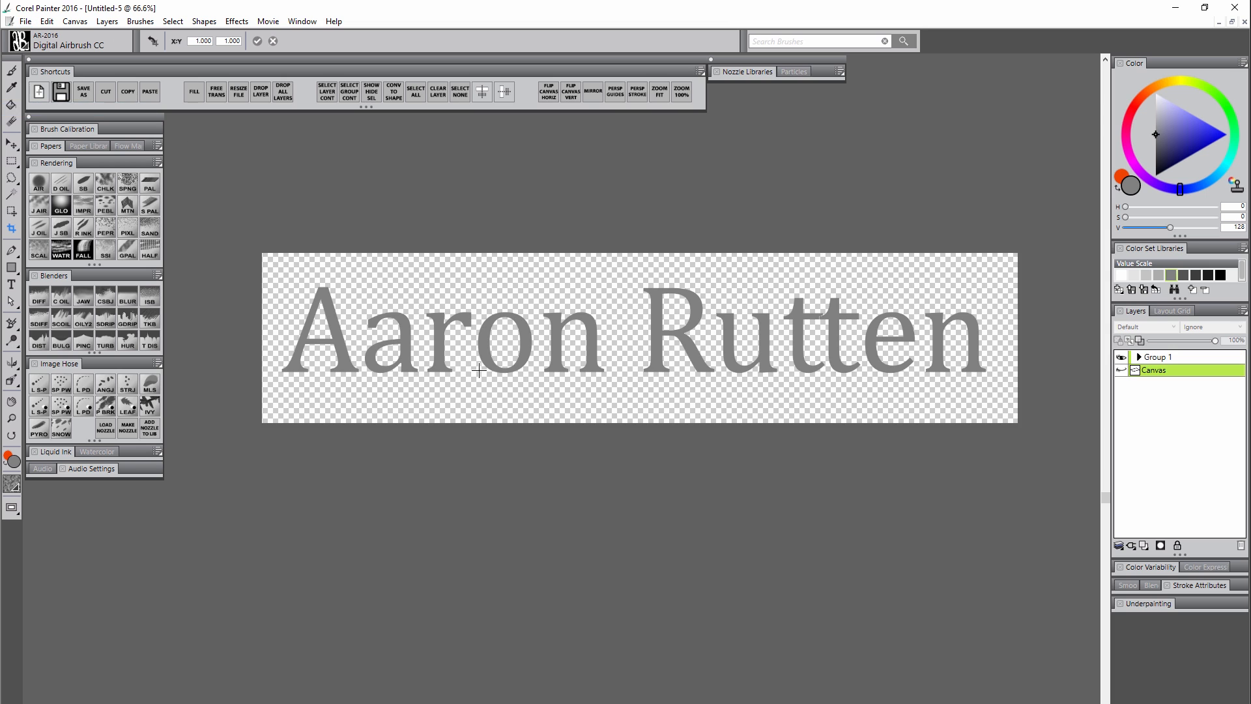
pyautogui.click(308, 21)
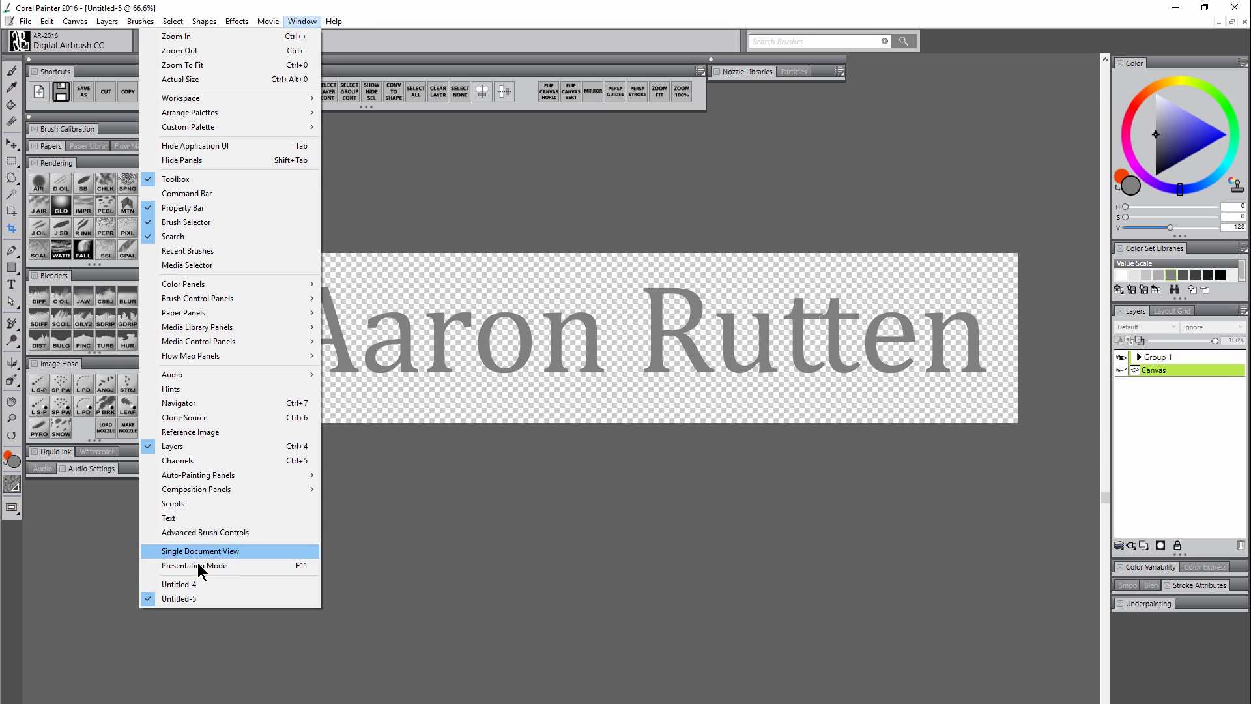
pyautogui.click(183, 584)
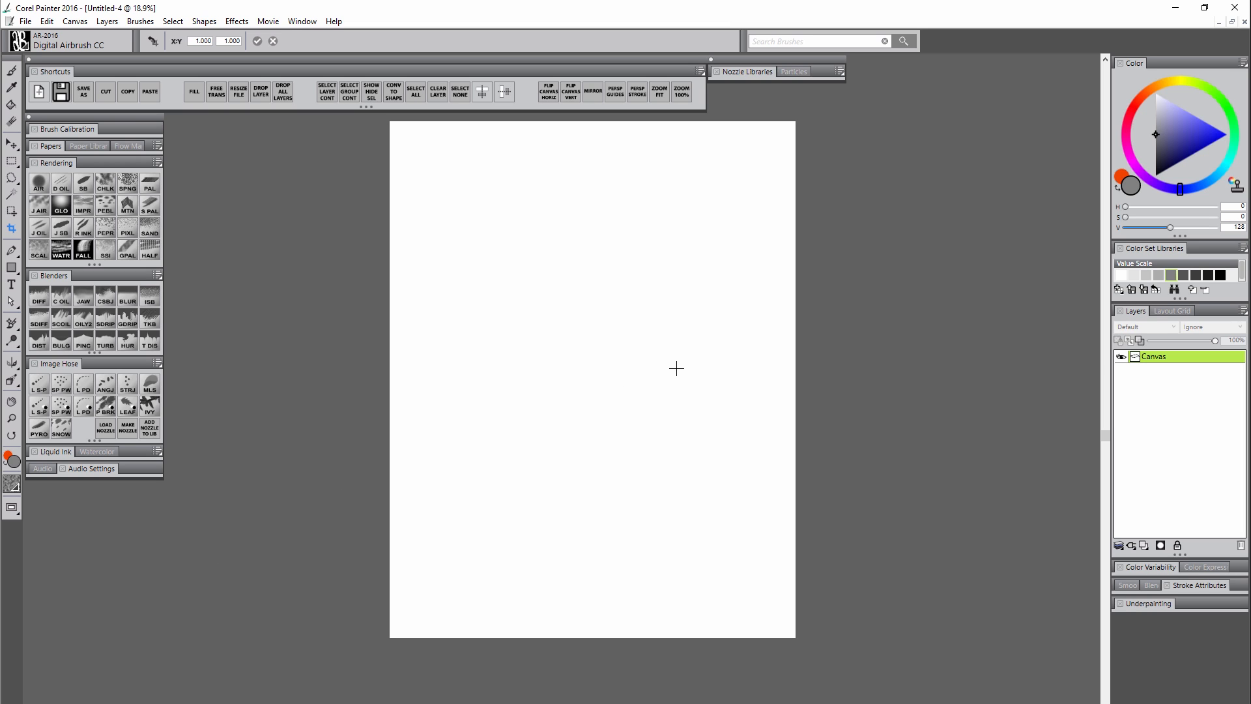
# Load the ar-text file from the Image Hose folder as the nozzle.
pyautogui.click(104, 431)
pyautogui.click(145, 202)
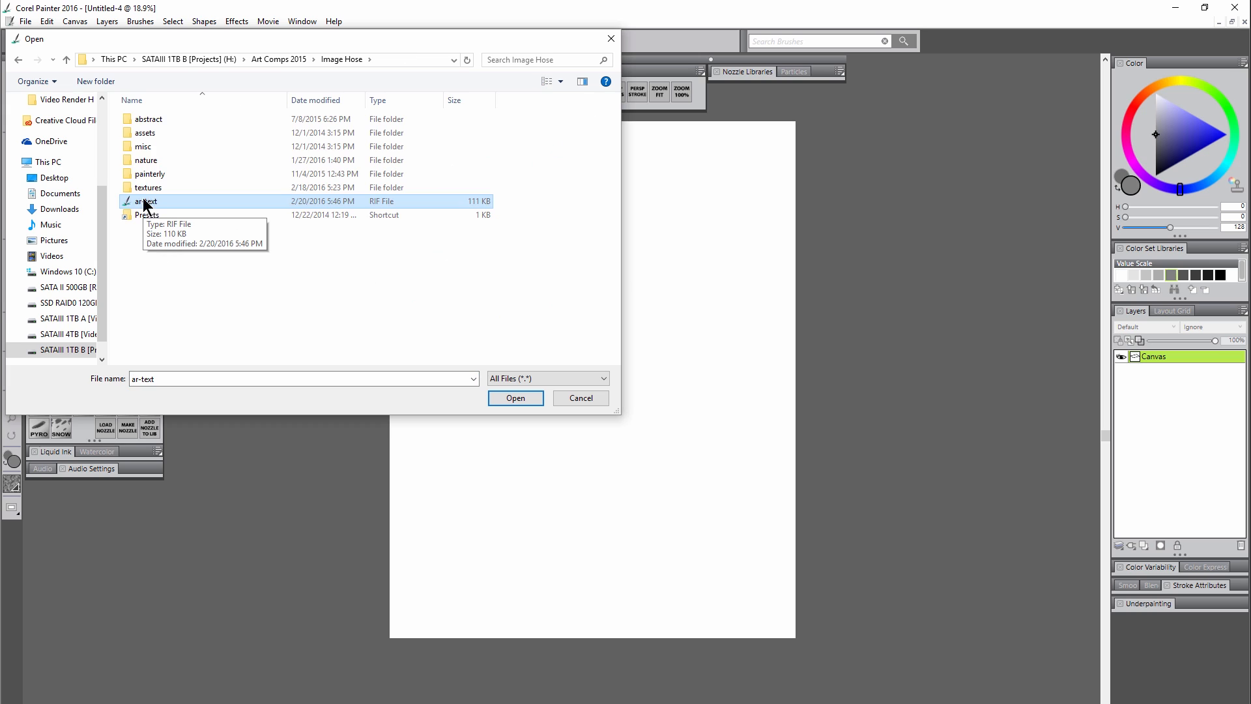
pyautogui.click(516, 399)
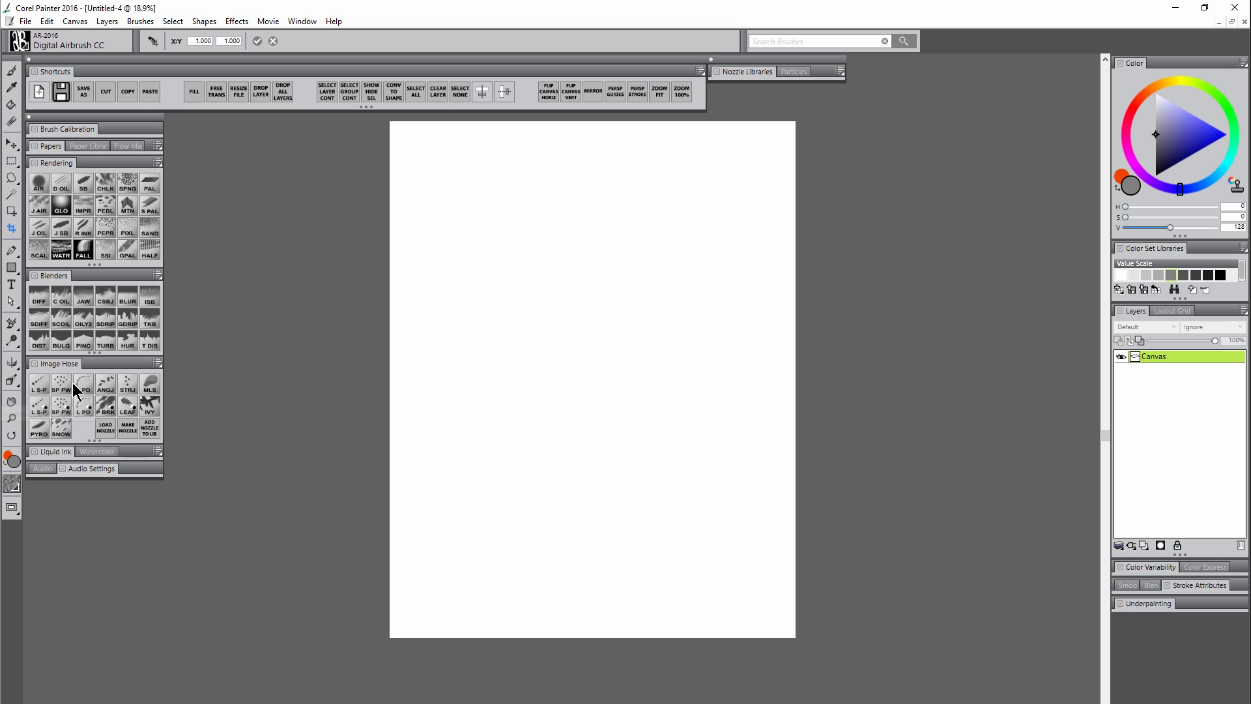
# Paint test strokes of the name text across the canvas with the Linear-Size-P AR image hose brush.
pyautogui.click(37, 390)
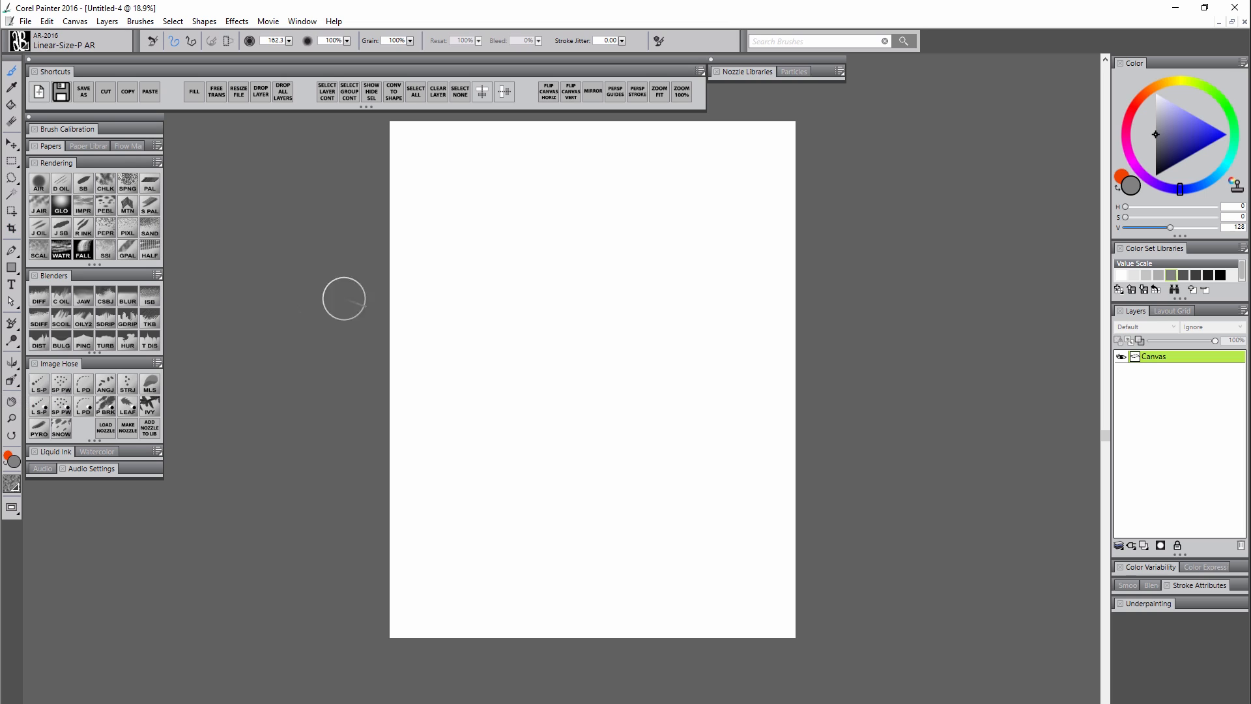
pyautogui.moveTo(441, 285); pyautogui.dragTo(776, 295)
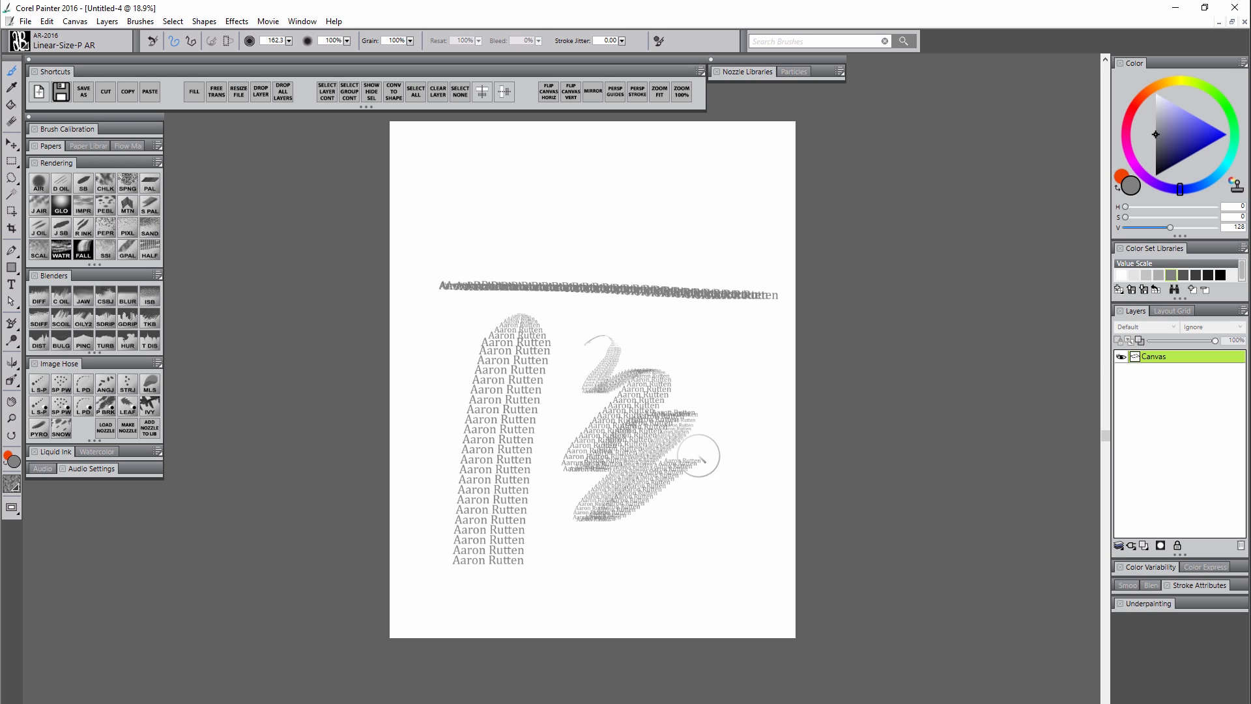
pyautogui.moveTo(714, 450)
pyautogui.mouseDown()
pyautogui.moveTo(617, 533)
pyautogui.moveTo(707, 514)
pyautogui.moveTo(642, 594)
pyautogui.moveTo(736, 528)
pyautogui.moveTo(709, 593)
pyautogui.moveTo(737, 541)
pyautogui.moveTo(720, 376)
pyautogui.moveTo(671, 424)
pyautogui.mouseUp()
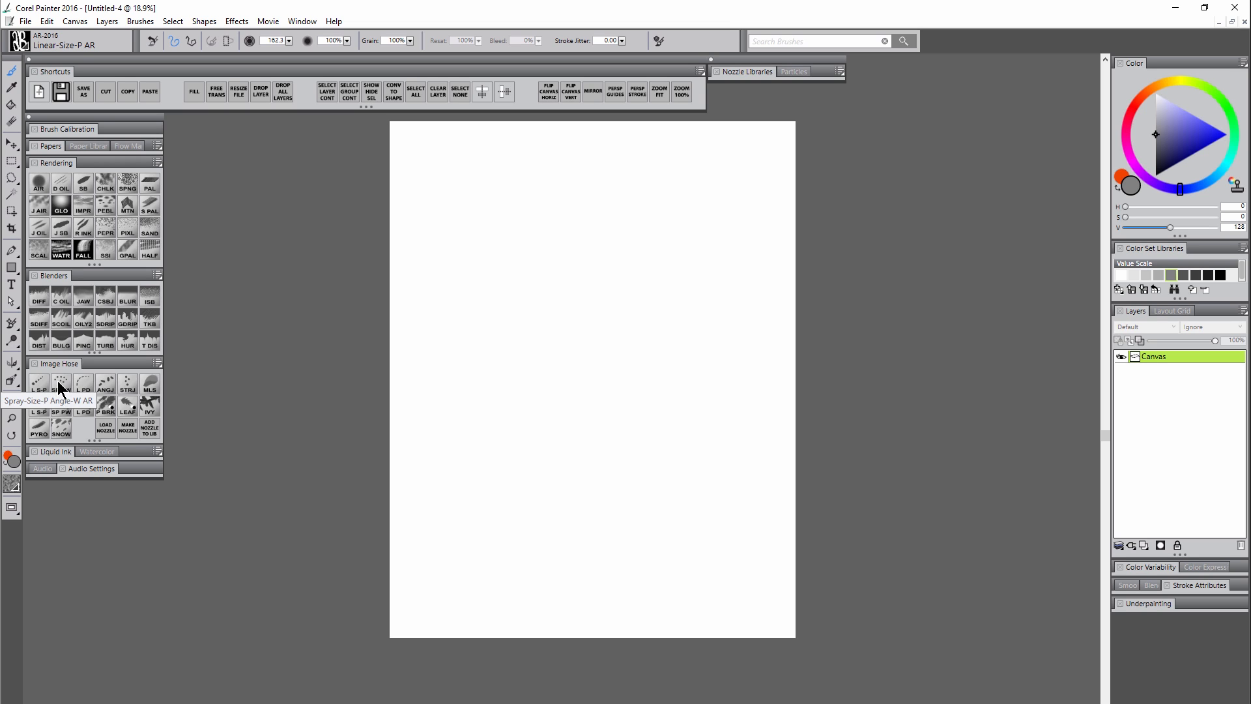
# Spray test strokes of the name text across the canvas with the Spray-Size-P Angle-W AR brush and clear the canvas.
pyautogui.click(62, 388)
pyautogui.moveTo(467, 288)
pyautogui.mouseDown()
pyautogui.moveTo(522, 274)
pyautogui.moveTo(636, 385)
pyautogui.moveTo(704, 306)
pyautogui.moveTo(691, 388)
pyautogui.moveTo(514, 441)
pyautogui.moveTo(475, 502)
pyautogui.moveTo(567, 486)
pyautogui.moveTo(587, 499)
pyautogui.moveTo(620, 467)
pyautogui.moveTo(665, 479)
pyautogui.mouseUp()
pyautogui.moveTo(642, 470)
pyautogui.mouseDown()
pyautogui.moveTo(615, 533)
pyautogui.moveTo(629, 261)
pyautogui.moveTo(610, 194)
pyautogui.moveTo(425, 476)
pyautogui.moveTo(732, 512)
pyautogui.mouseUp()
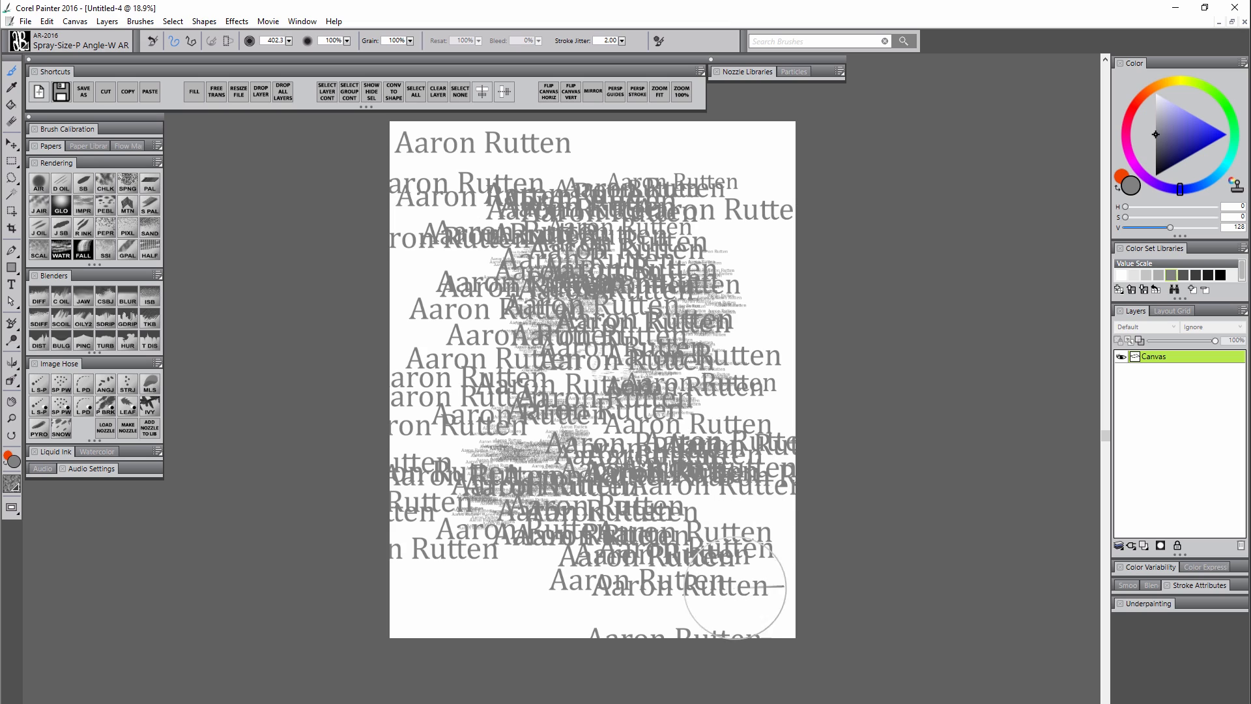
pyautogui.press('Delete')
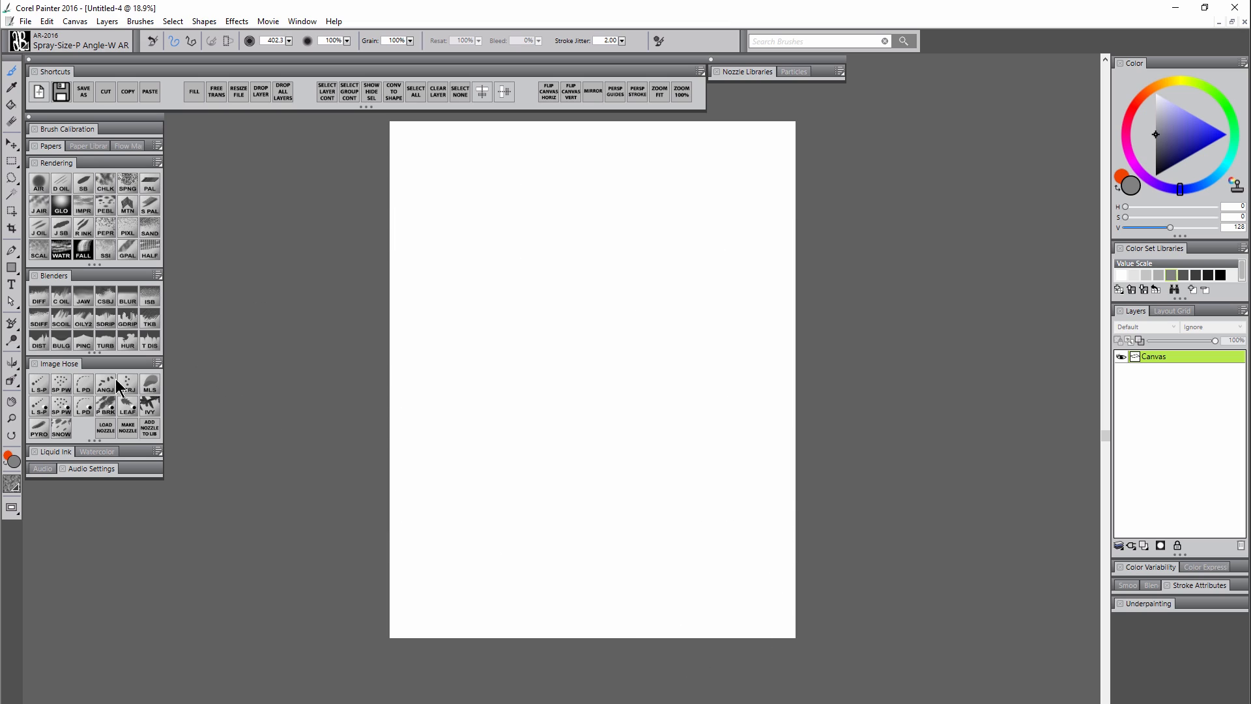
# Paint curling test strokes with the Linear-Size-P Angle-D AR brush, undoing each one.
pyautogui.click(82, 390)
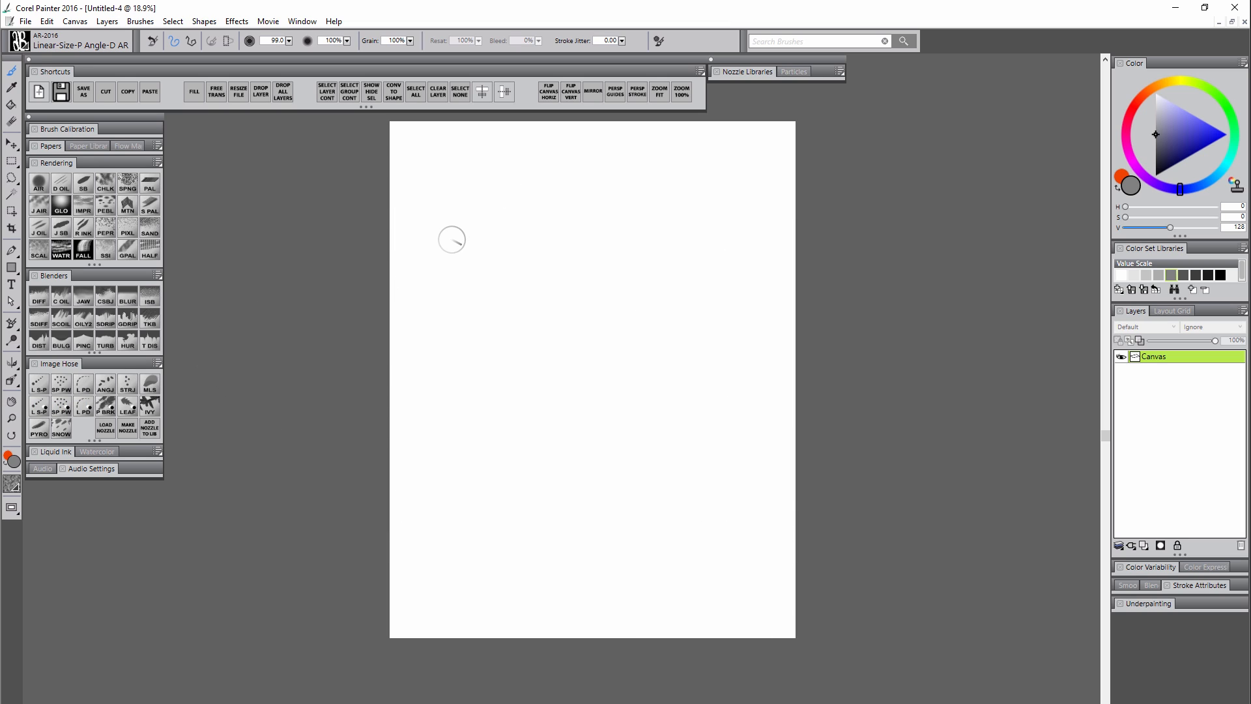
pyautogui.moveTo(452, 241)
pyautogui.mouseDown()
pyautogui.moveTo(543, 219)
pyautogui.moveTo(596, 319)
pyautogui.moveTo(474, 421)
pyautogui.moveTo(459, 578)
pyautogui.moveTo(672, 525)
pyautogui.moveTo(497, 447)
pyautogui.moveTo(606, 501)
pyautogui.moveTo(576, 502)
pyautogui.mouseUp()
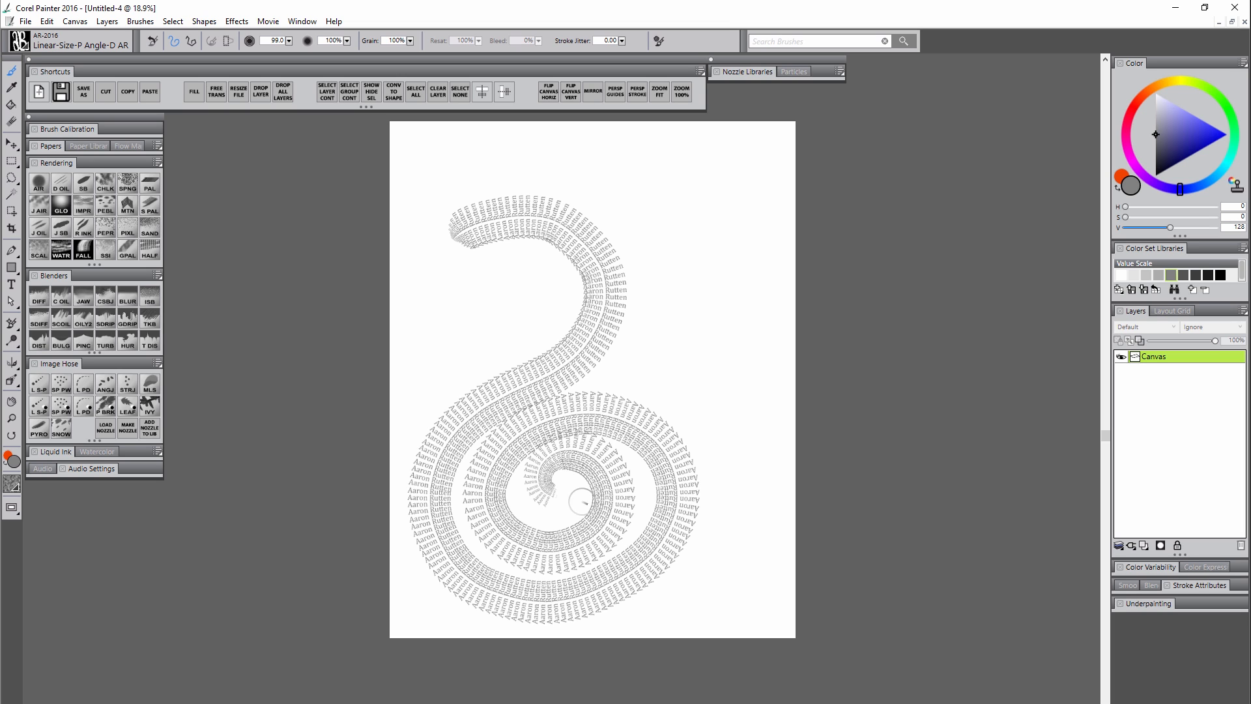
pyautogui.hotkey('ctrl', 'z')
pyautogui.moveTo(580, 206)
pyautogui.mouseDown()
pyautogui.moveTo(539, 246)
pyautogui.moveTo(524, 335)
pyautogui.moveTo(598, 348)
pyautogui.moveTo(512, 466)
pyautogui.mouseUp()
pyautogui.hotkey('ctrl', 'z')
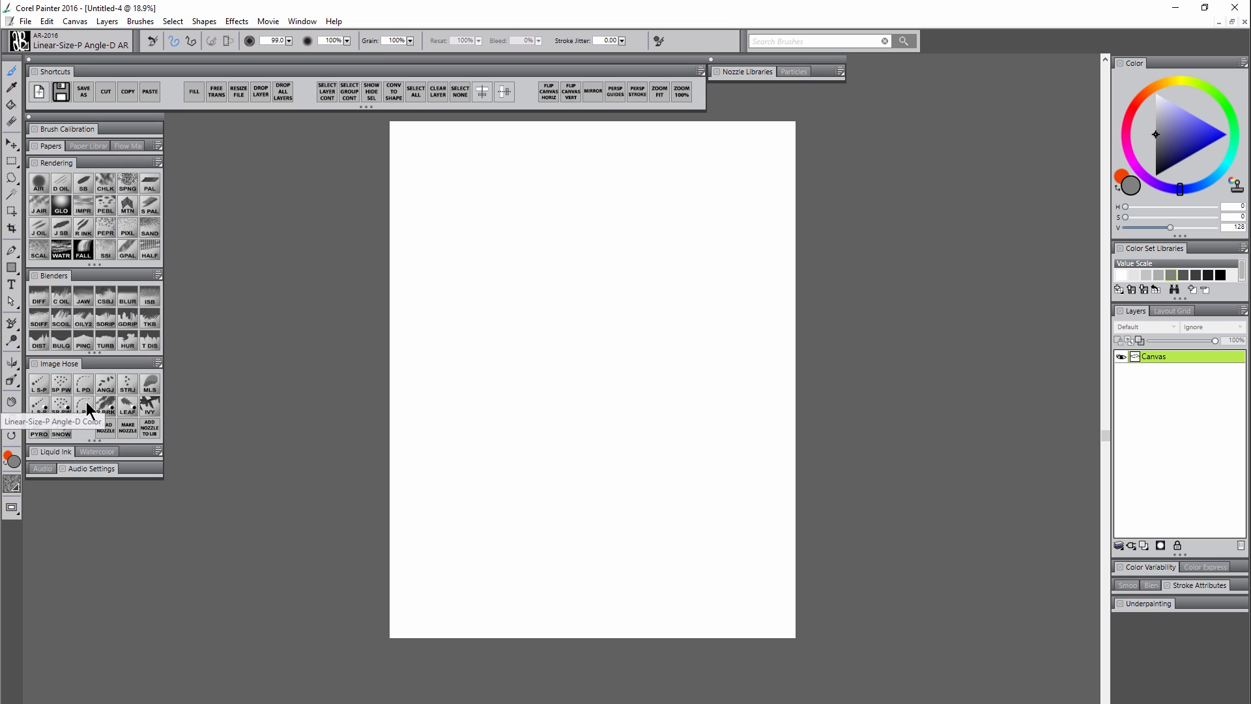
# Choose the Linear-Size-P Color image hose brush and set the additional color to a fully saturated orange.
pyautogui.click(36, 408)
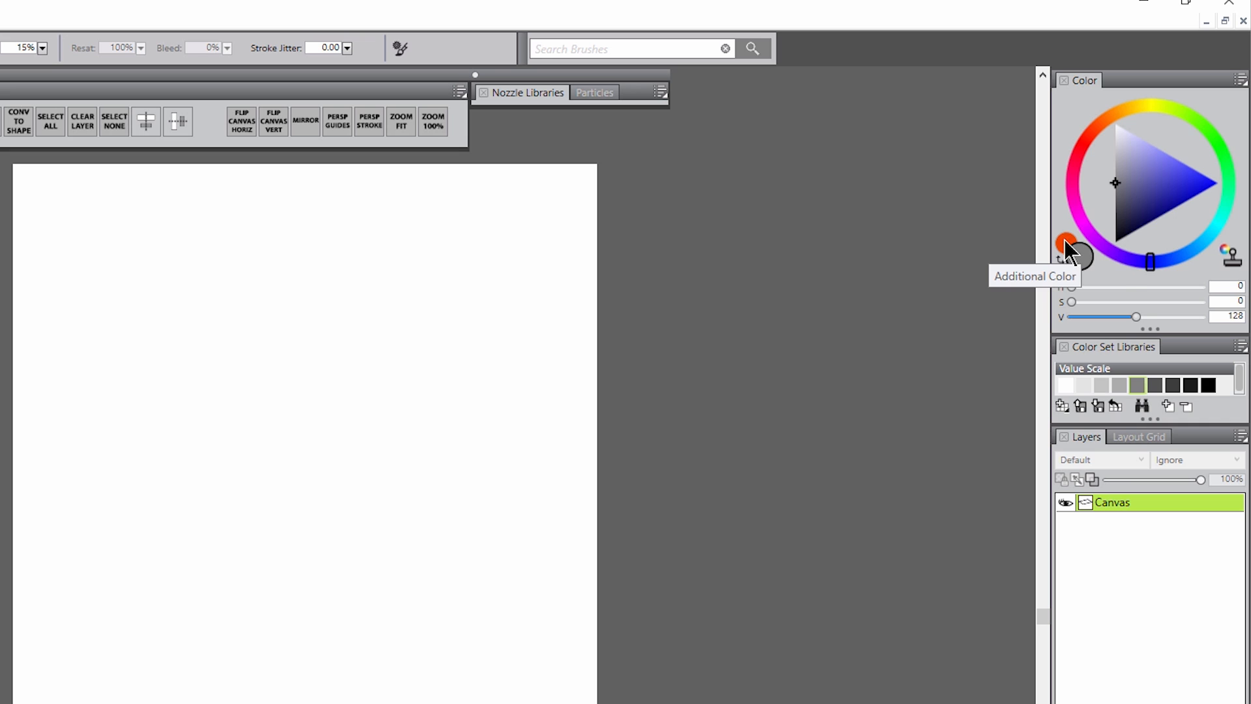
pyautogui.click(1067, 242)
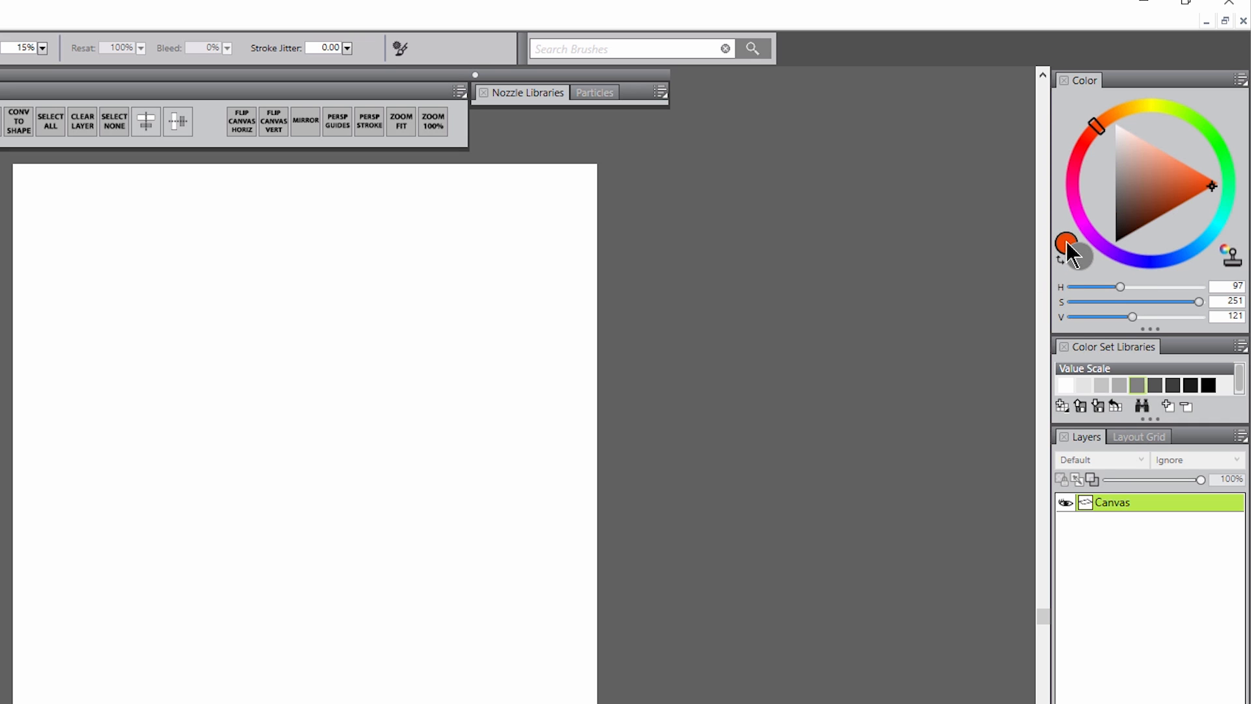
pyautogui.click(1210, 185)
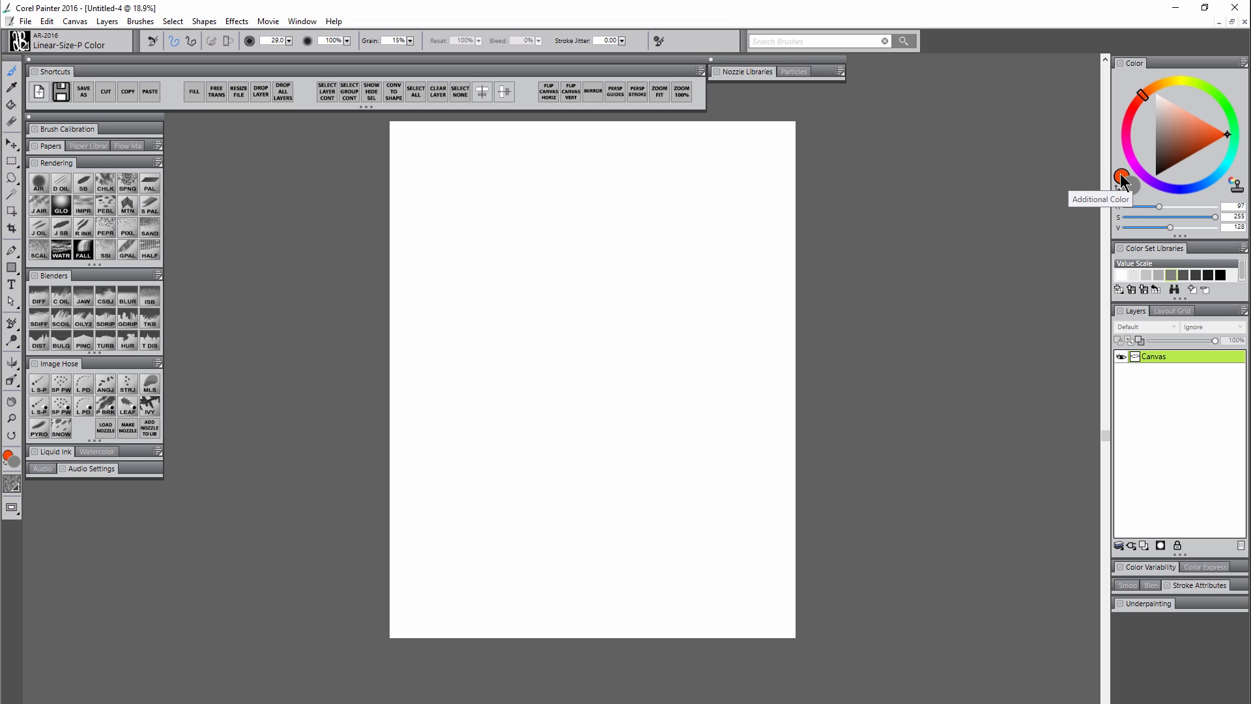
# Paint orange test strokes of the name text across the canvas and undo them.
pyautogui.moveTo(577, 255)
pyautogui.mouseDown()
pyautogui.moveTo(511, 325)
pyautogui.moveTo(523, 349)
pyautogui.moveTo(628, 304)
pyautogui.moveTo(505, 396)
pyautogui.moveTo(574, 415)
pyautogui.mouseUp()
pyautogui.moveTo(605, 371)
pyautogui.mouseDown()
pyautogui.moveTo(534, 509)
pyautogui.moveTo(650, 206)
pyautogui.moveTo(717, 279)
pyautogui.mouseUp()
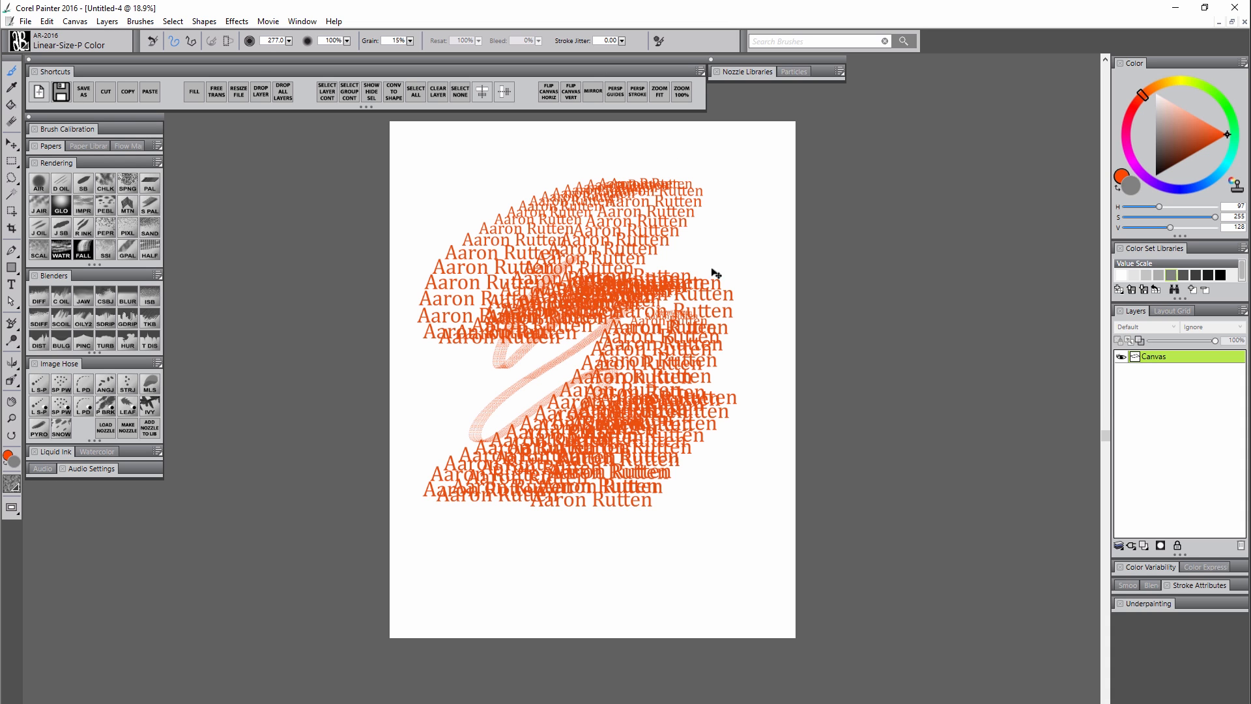
pyautogui.hotkey('ctrl', 'z')
pyautogui.hotkey('ctrl', 'z')
# Paint test strokes in different additional colors, including green, finishing with black as the additional color.
pyautogui.click(1201, 186)
pyautogui.moveTo(586, 225)
pyautogui.mouseDown()
pyautogui.moveTo(526, 260)
pyautogui.moveTo(511, 397)
pyautogui.moveTo(678, 371)
pyautogui.mouseUp()
pyautogui.click(1224, 104)
pyautogui.moveTo(717, 225)
pyautogui.mouseDown()
pyautogui.moveTo(643, 329)
pyautogui.moveTo(661, 396)
pyautogui.moveTo(665, 472)
pyautogui.mouseUp()
pyautogui.click(1157, 175)
pyautogui.moveTo(607, 182); pyautogui.dragTo(512, 247)
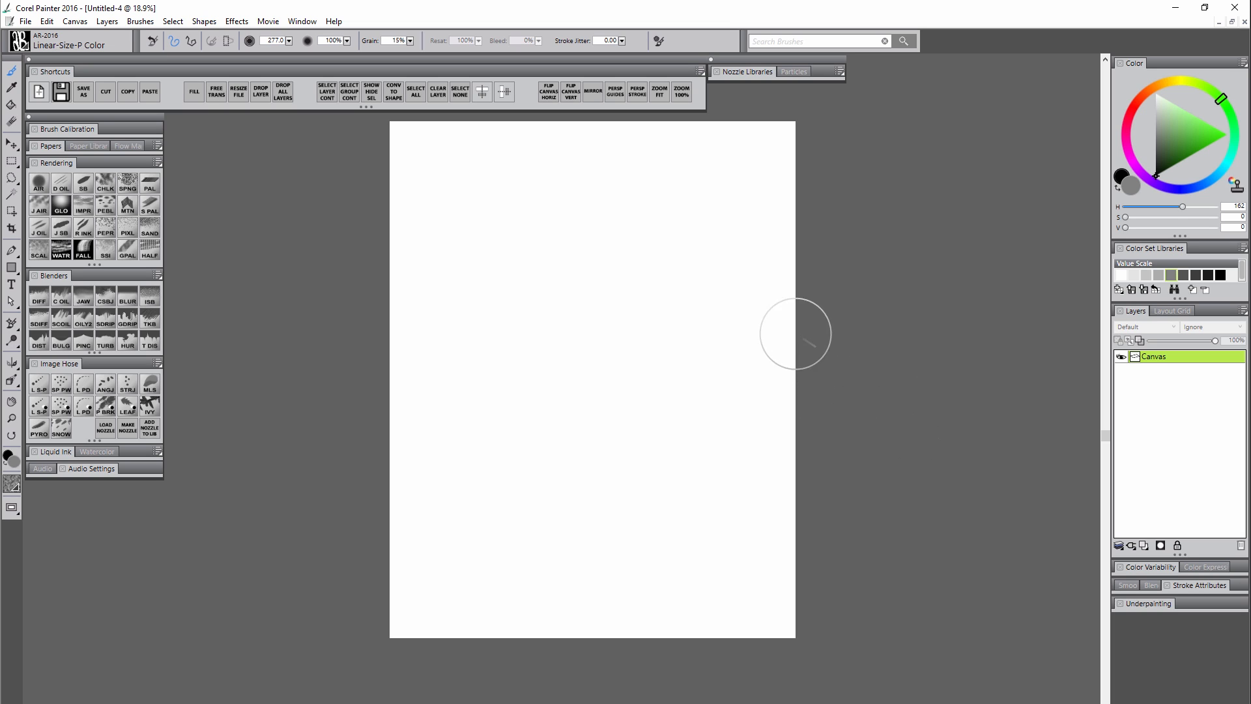
# Place the DSCN0049bw photo into the document at 100% scale.
pyautogui.click(26, 21)
pyautogui.click(51, 95)
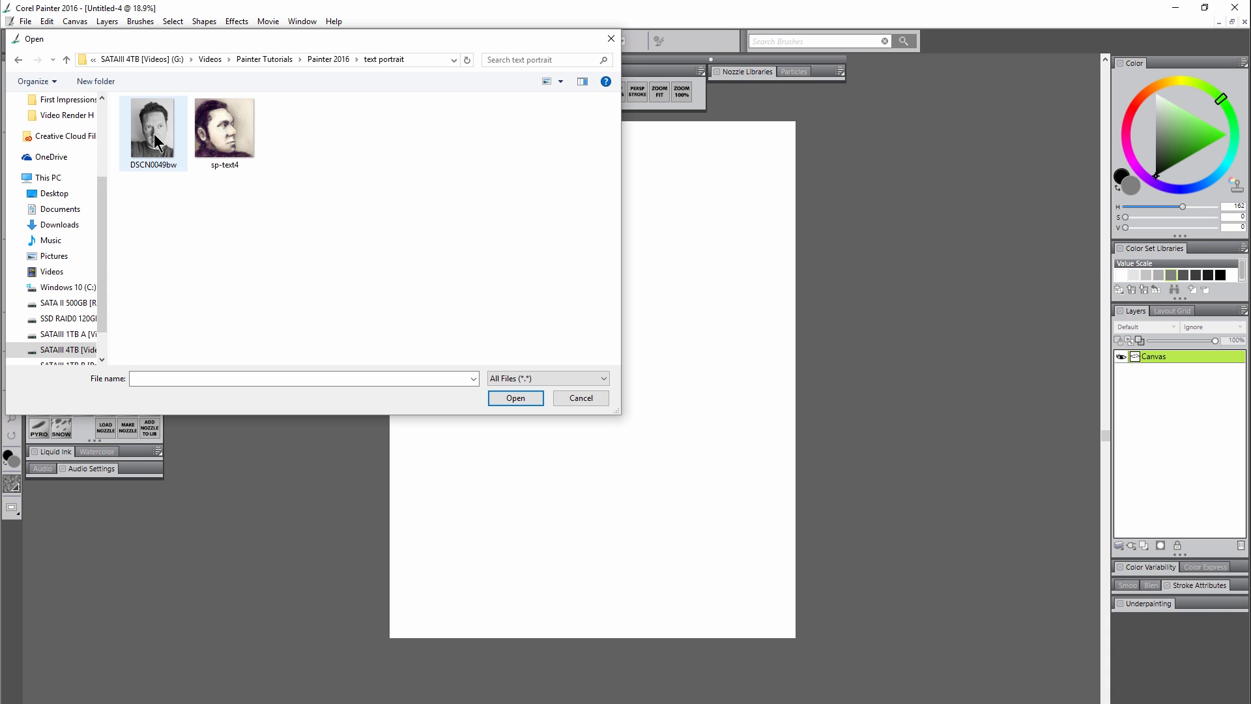
pyautogui.click(157, 142)
pyautogui.click(512, 399)
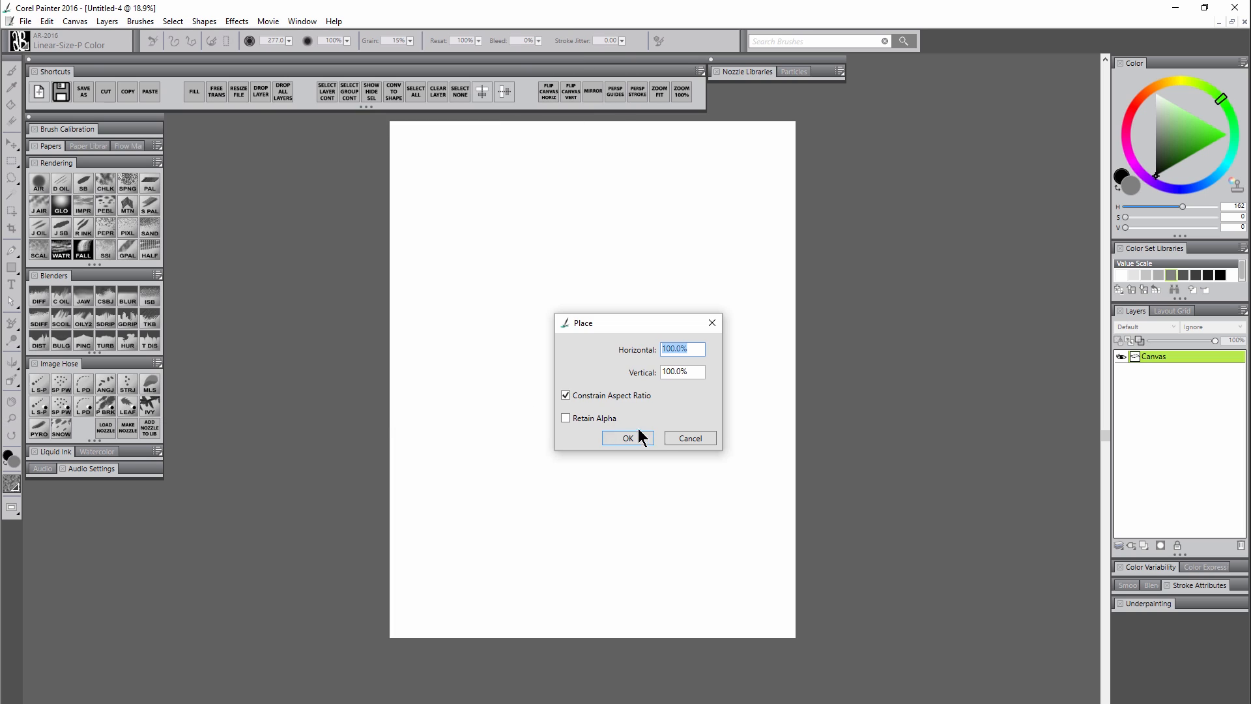
pyautogui.click(628, 440)
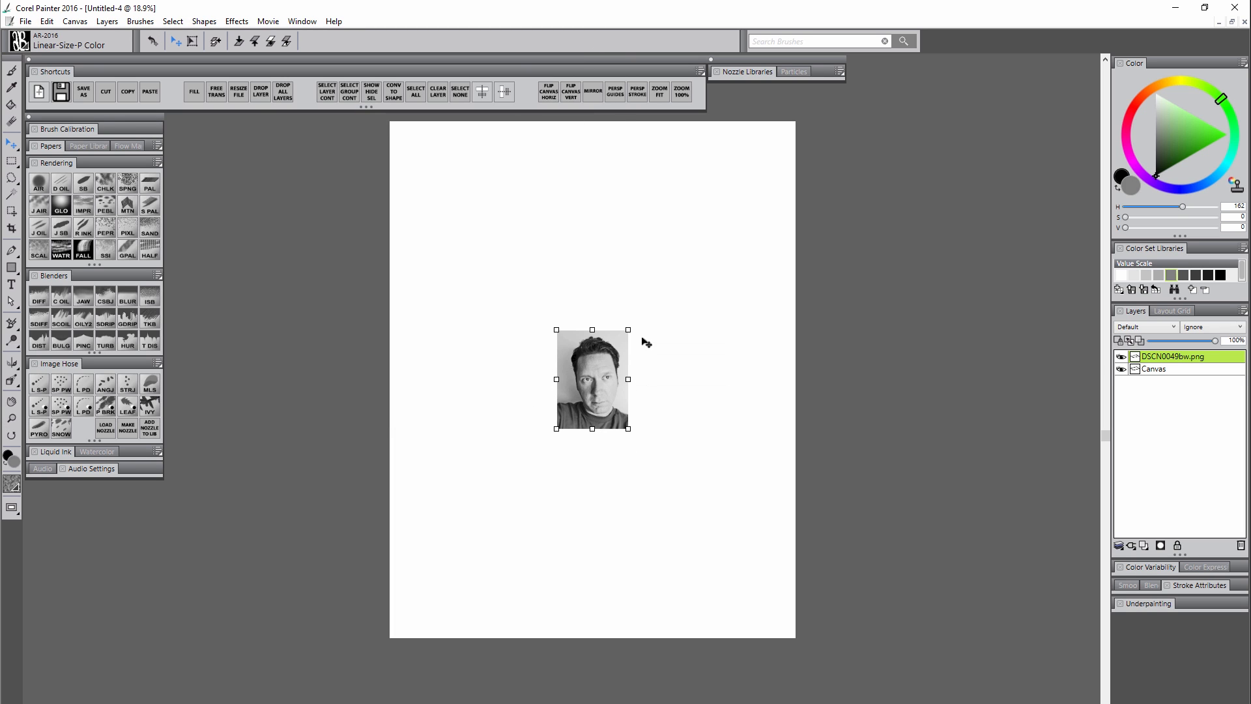
# Free Transform the placed photo proportionally until it fills the canvas, then shift it slightly down to position the face.
pyautogui.click(46, 21)
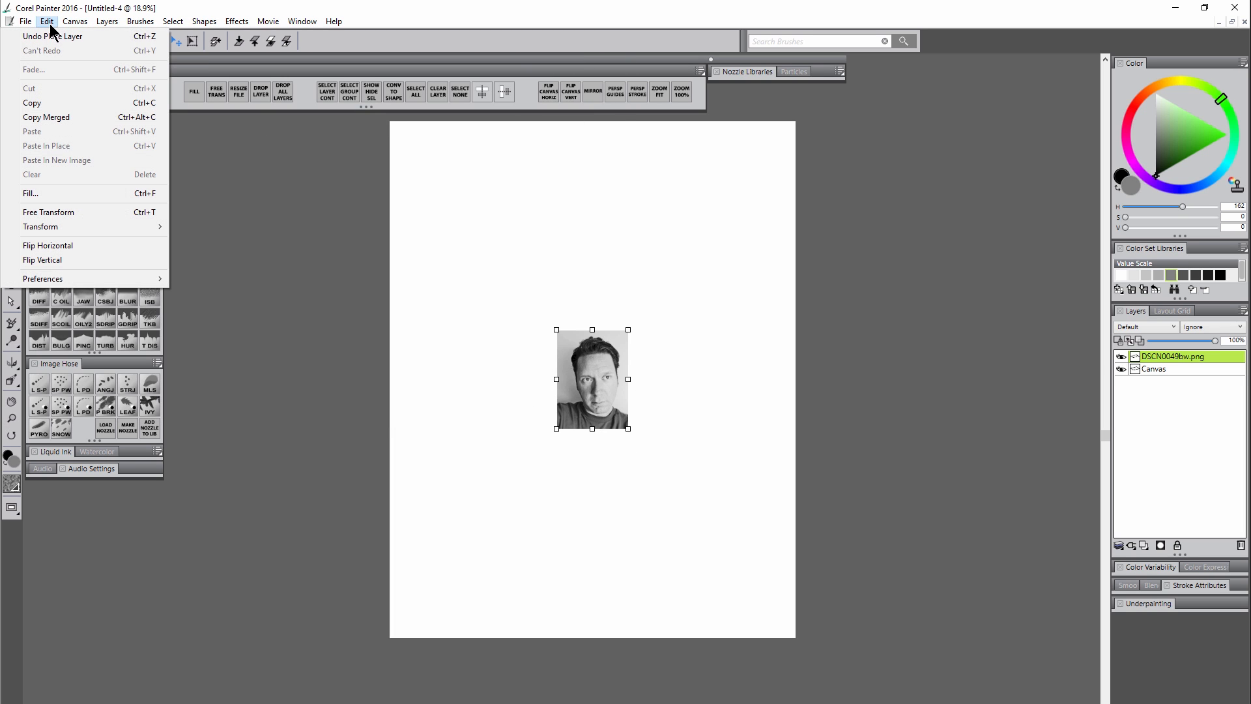
pyautogui.click(85, 212)
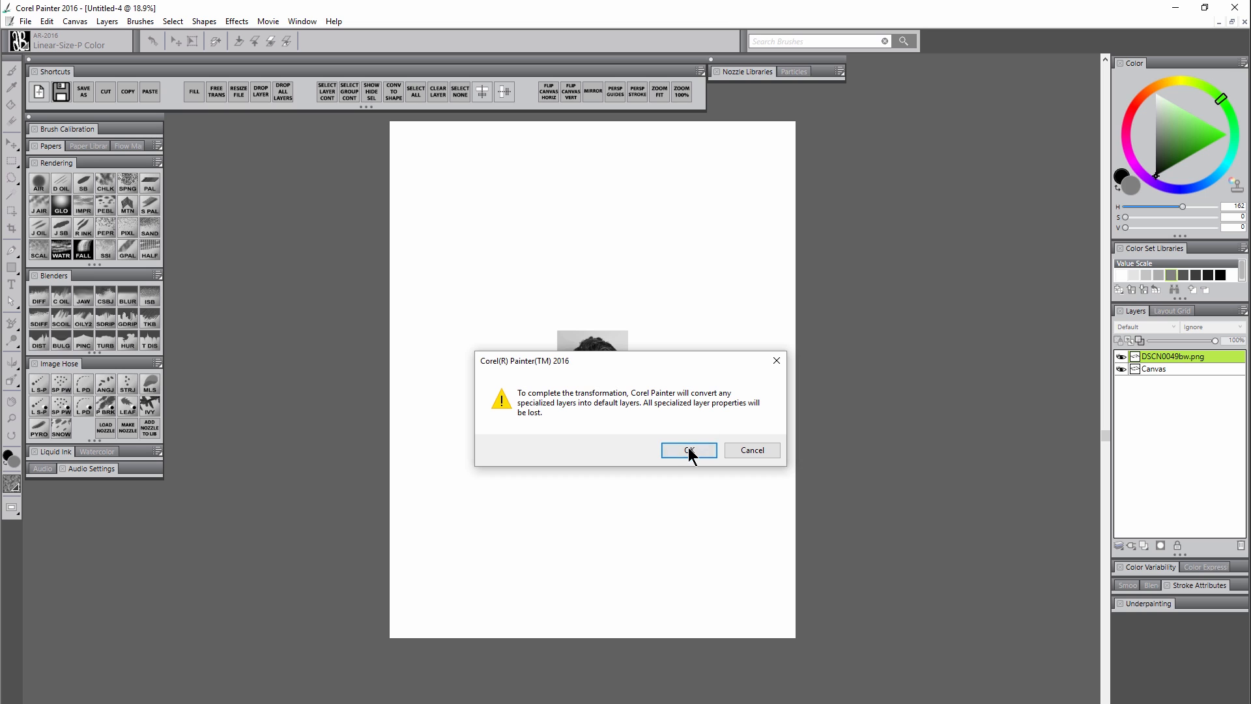
pyautogui.click(690, 449)
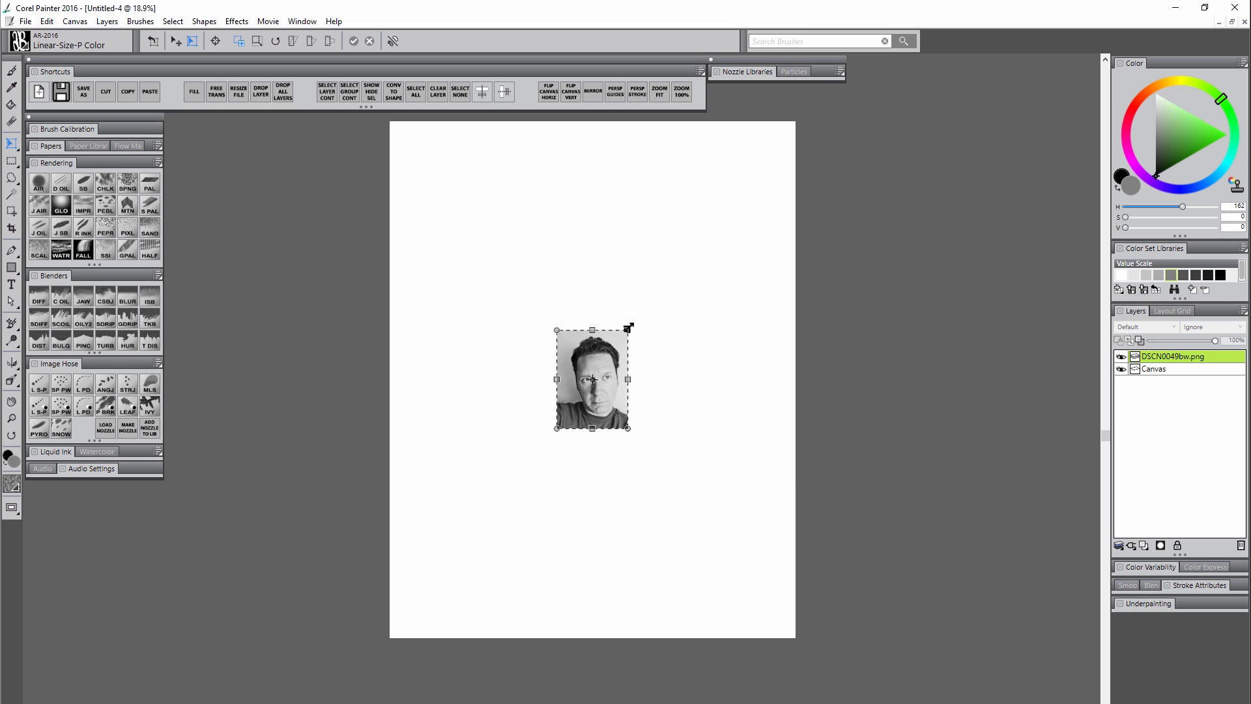
pyautogui.moveTo(628, 327); pyautogui.dragTo(773, 130)
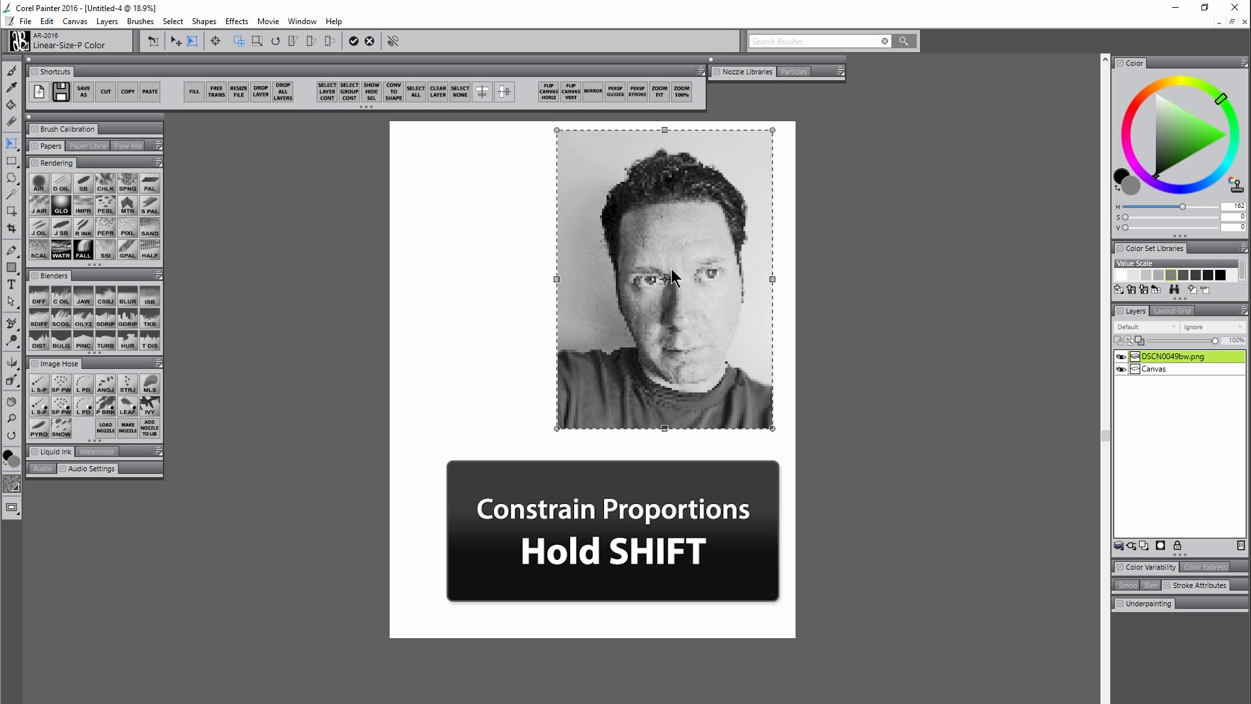
pyautogui.moveTo(557, 429); pyautogui.dragTo(354, 659)
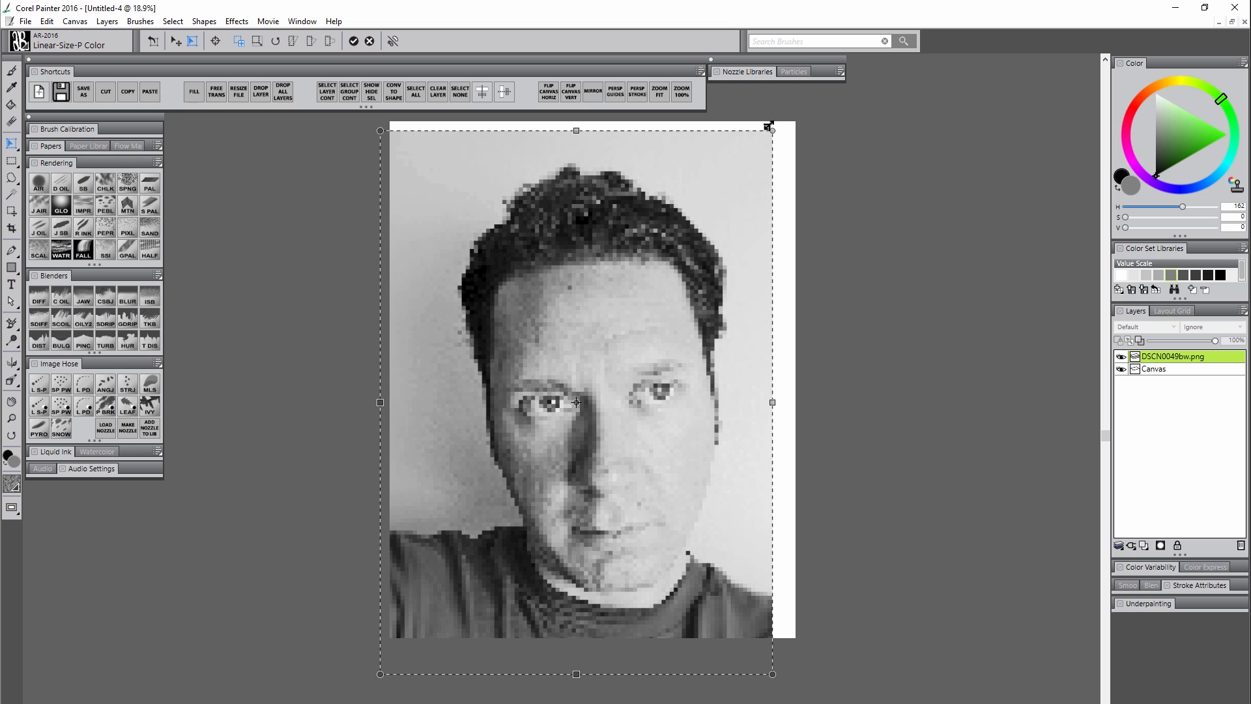
pyautogui.moveTo(773, 131); pyautogui.dragTo(813, 104)
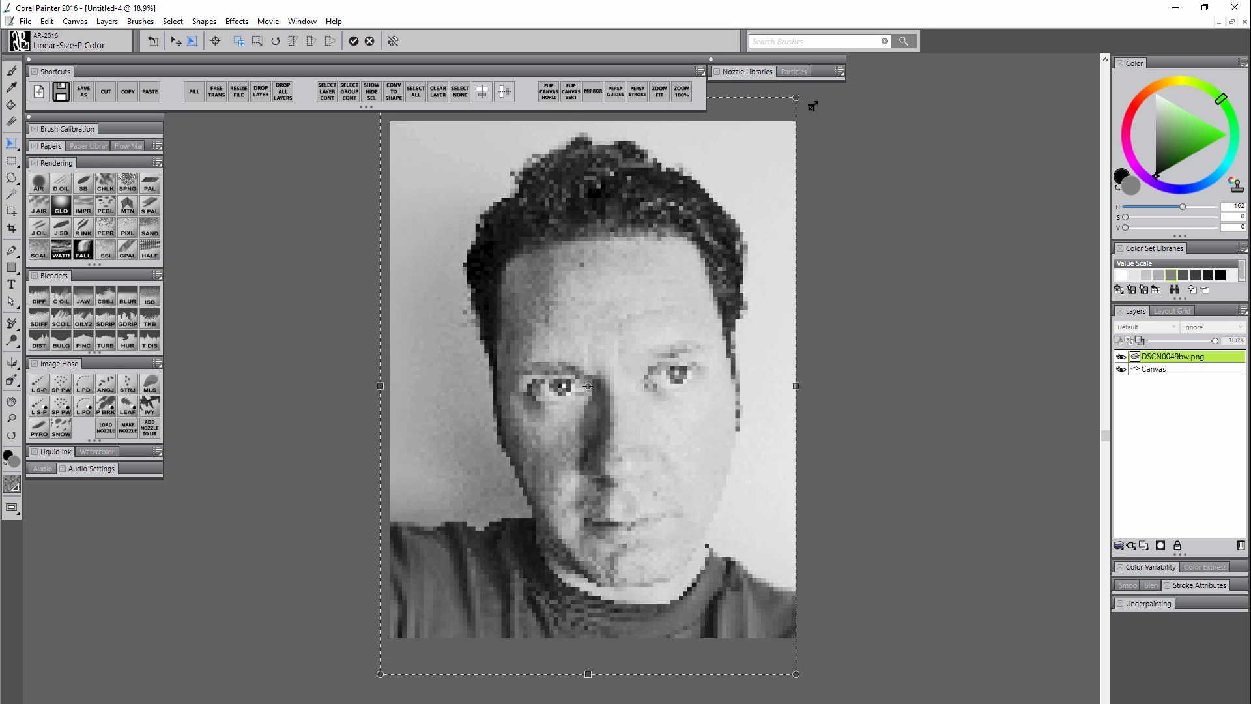
pyautogui.click(353, 41)
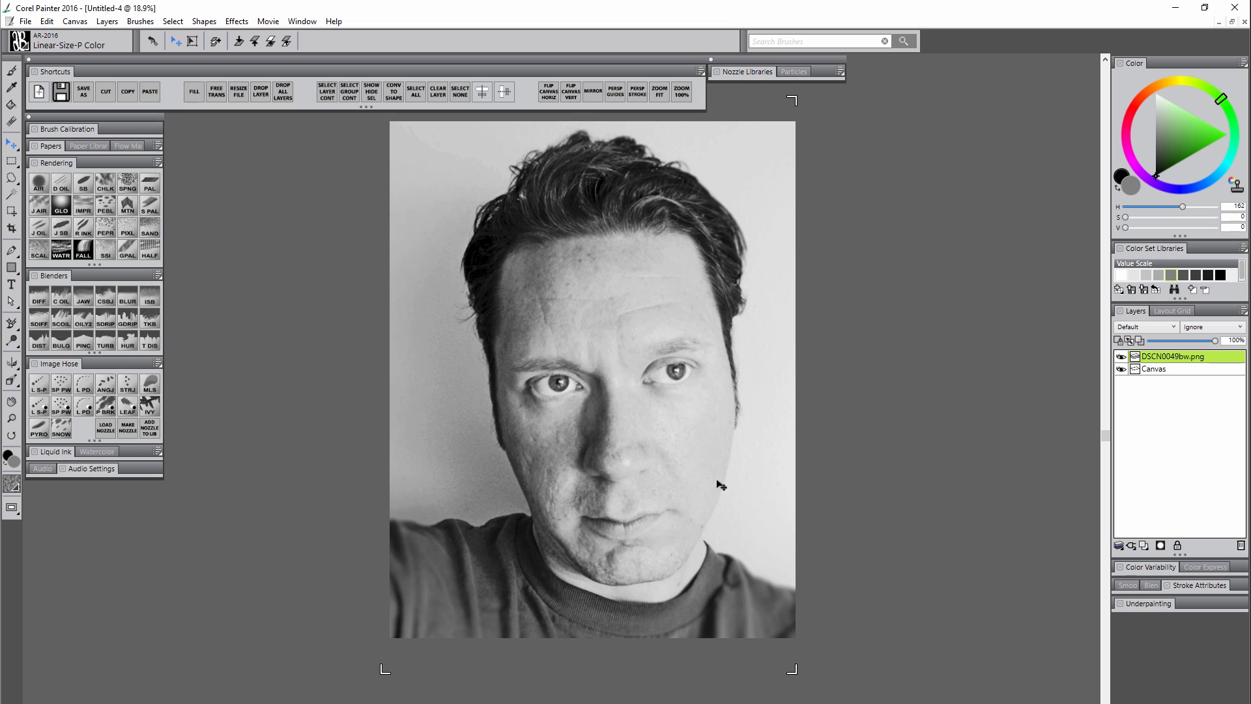
pyautogui.moveTo(721, 489)
pyautogui.mouseDown()
pyautogui.moveTo(725, 508)
pyautogui.moveTo(715, 503)
pyautogui.mouseUp()
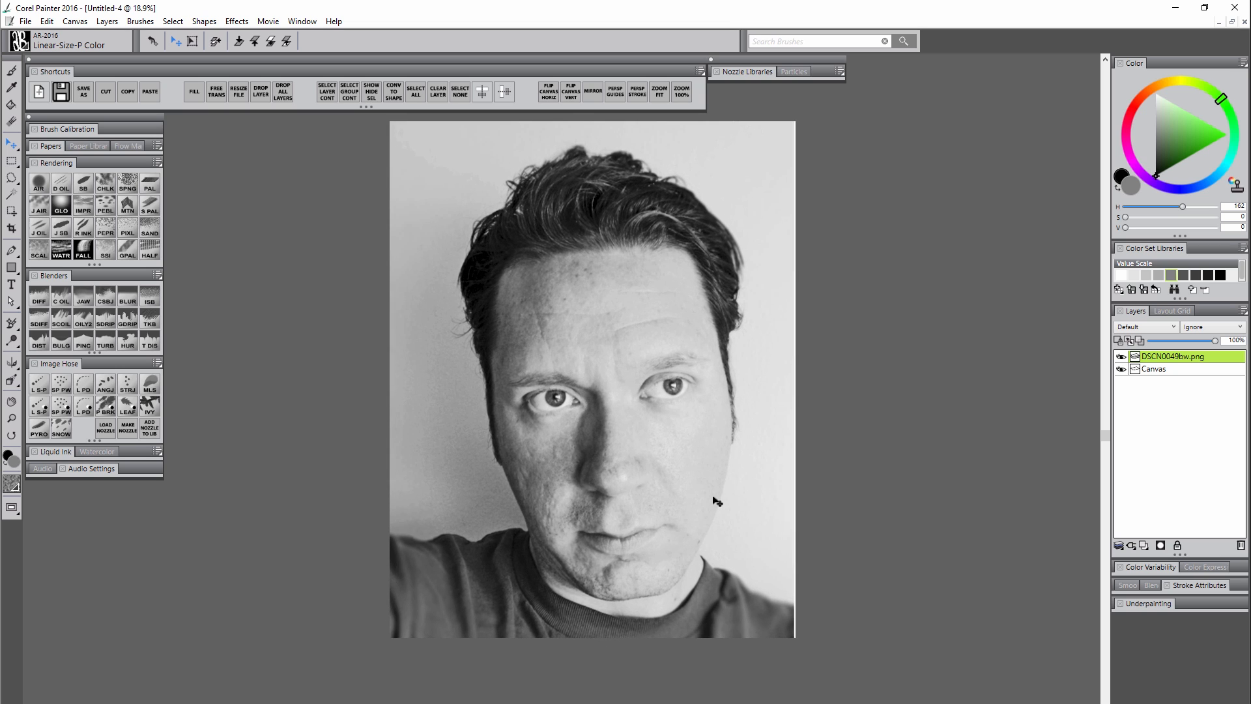
# Rename the photo layer as reference and set its opacity to 41%.
pyautogui.doubleClick(1172, 358)
pyautogui.write('reference')
pyautogui.press('Return')
pyautogui.click(1171, 341)
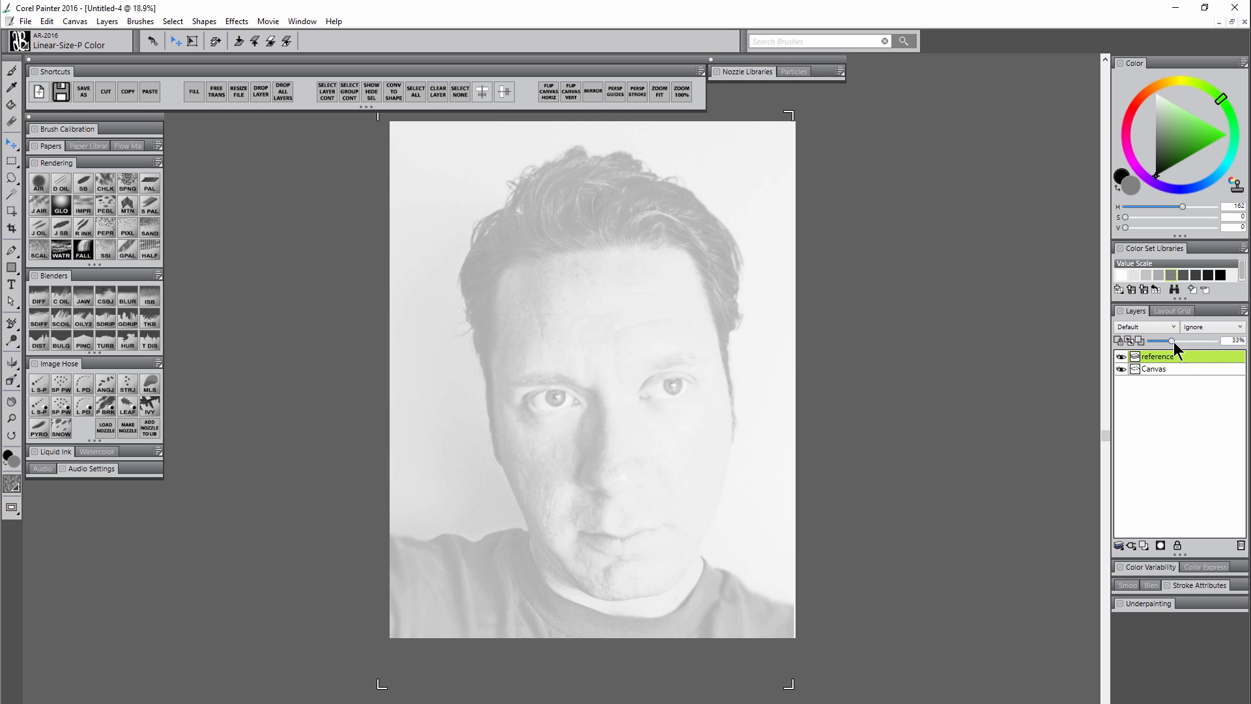
pyautogui.moveTo(1175, 341); pyautogui.dragTo(1178, 342)
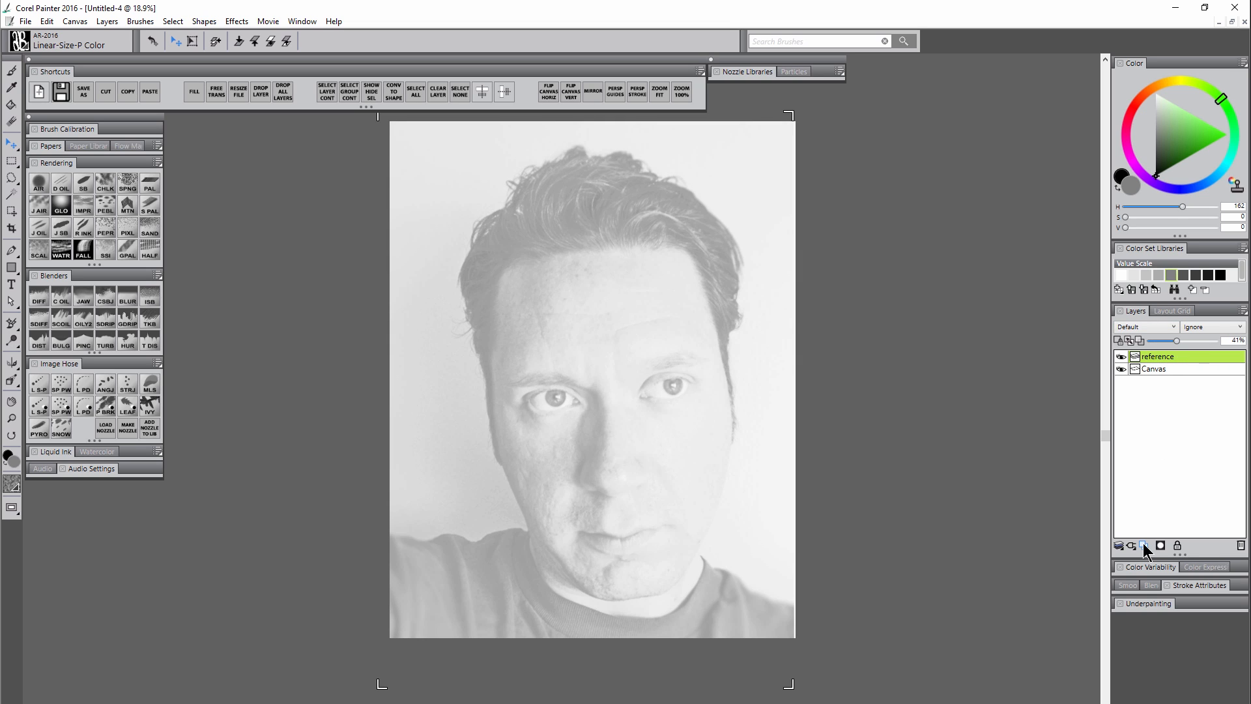
# Add a new layer above the reference layer and name it dark.
pyautogui.click(1145, 548)
pyautogui.doubleClick(1157, 358)
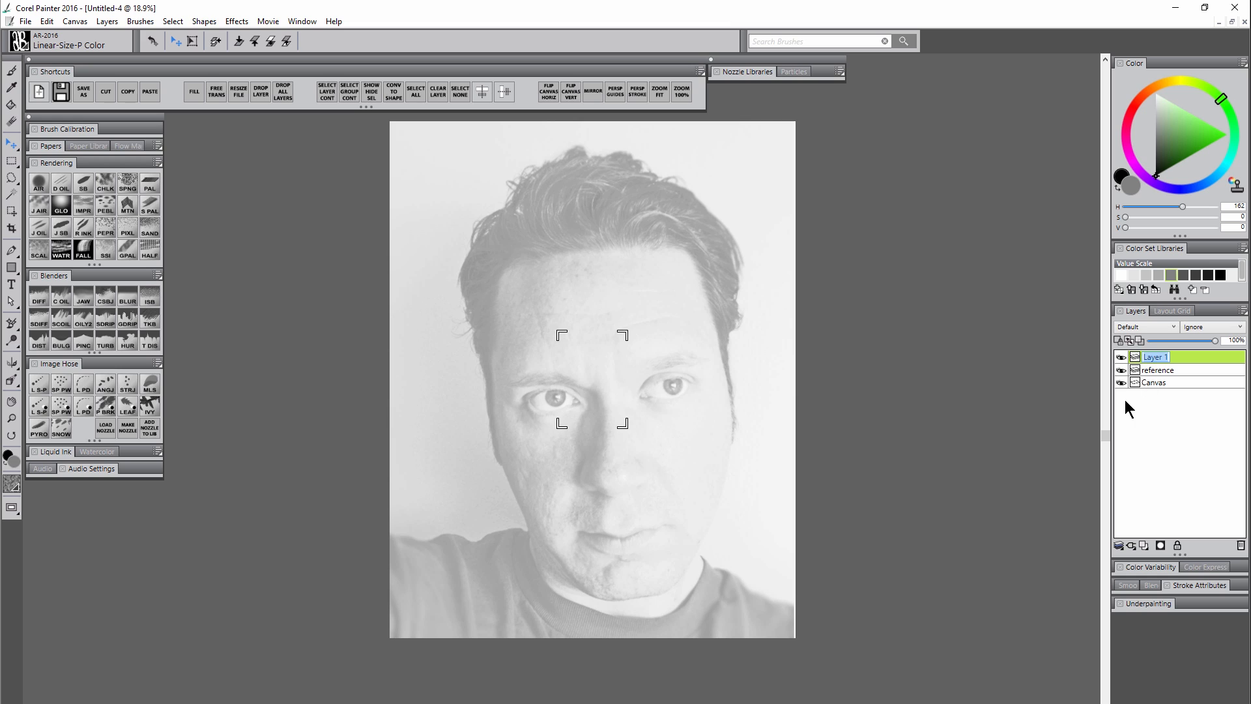
pyautogui.write('dark')
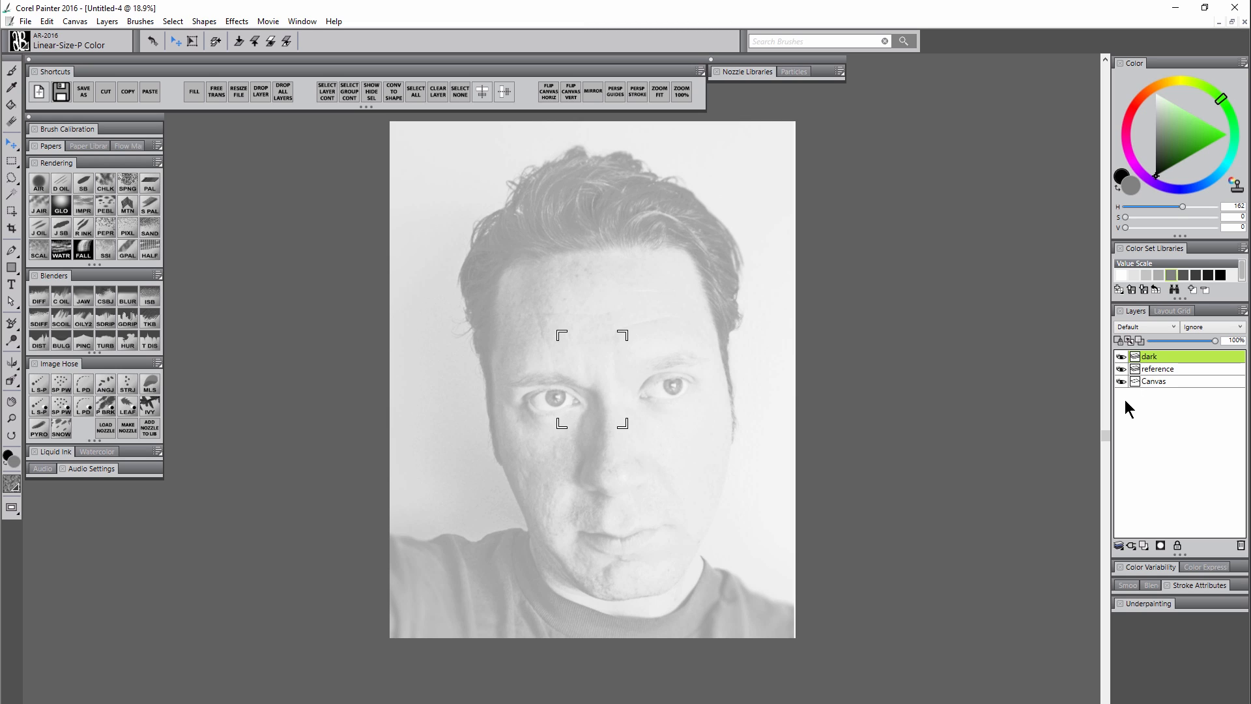
pyautogui.press('Return')
# Paint black text strokes over the pupils and dark iris areas of both eyes with the Linear-Size-P Angle-D Color brush.
pyautogui.press('m')
pyautogui.click(547, 413)
pyautogui.click(539, 378)
pyautogui.click(512, 384)
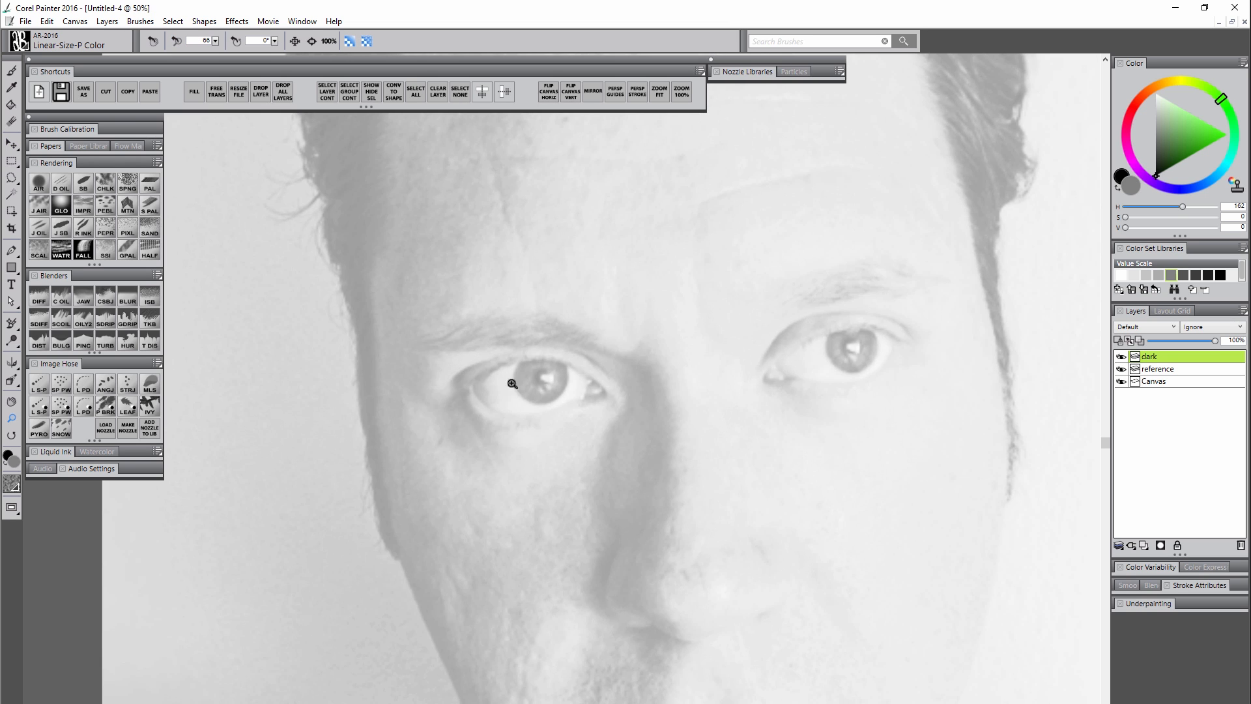
pyautogui.click(84, 409)
pyautogui.click(537, 377)
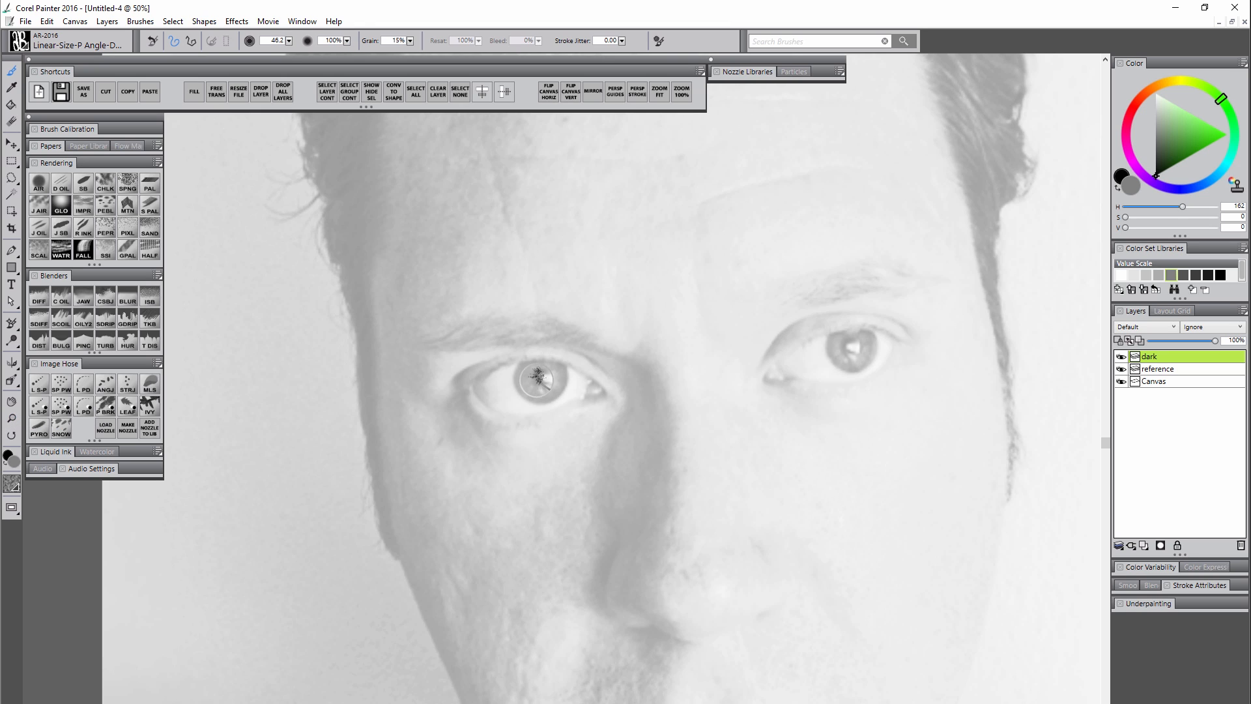
pyautogui.moveTo(562, 369); pyautogui.dragTo(560, 387)
pyautogui.moveTo(843, 344); pyautogui.dragTo(846, 352)
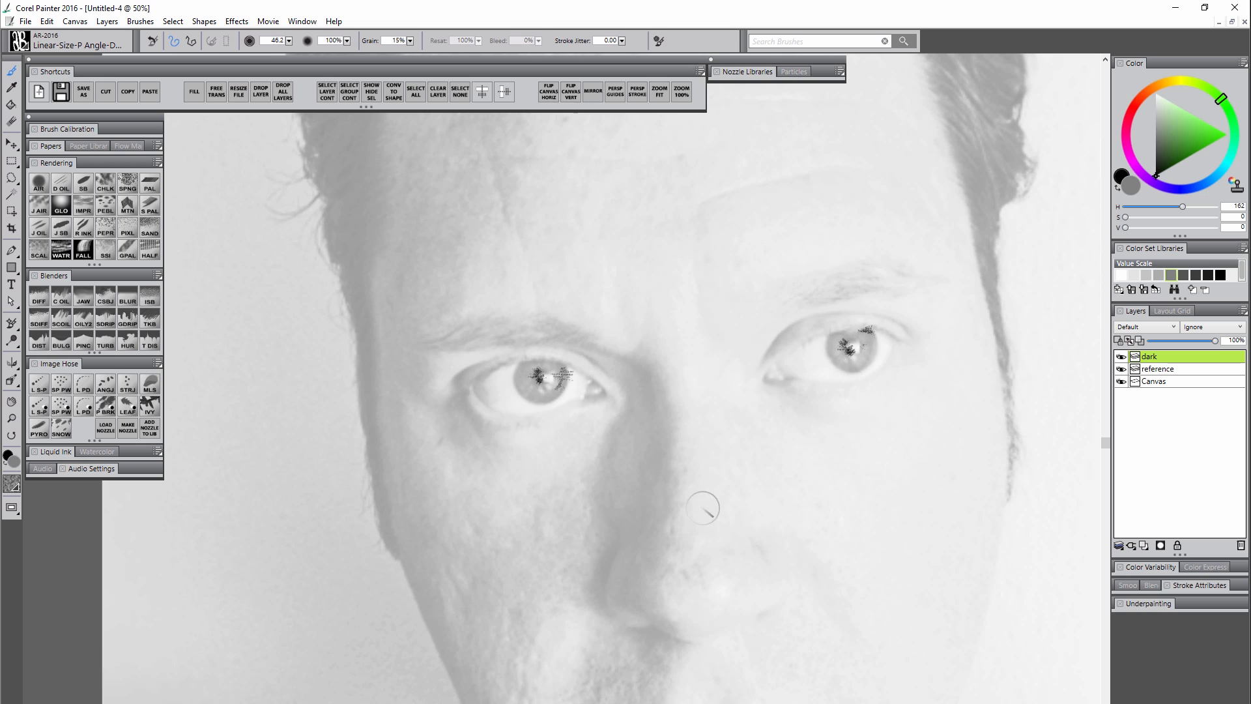
# Paint black text strokes along the shirt collar's dark edges on both sides of the neck.
pyautogui.moveTo(755, 604); pyautogui.dragTo(652, 348)
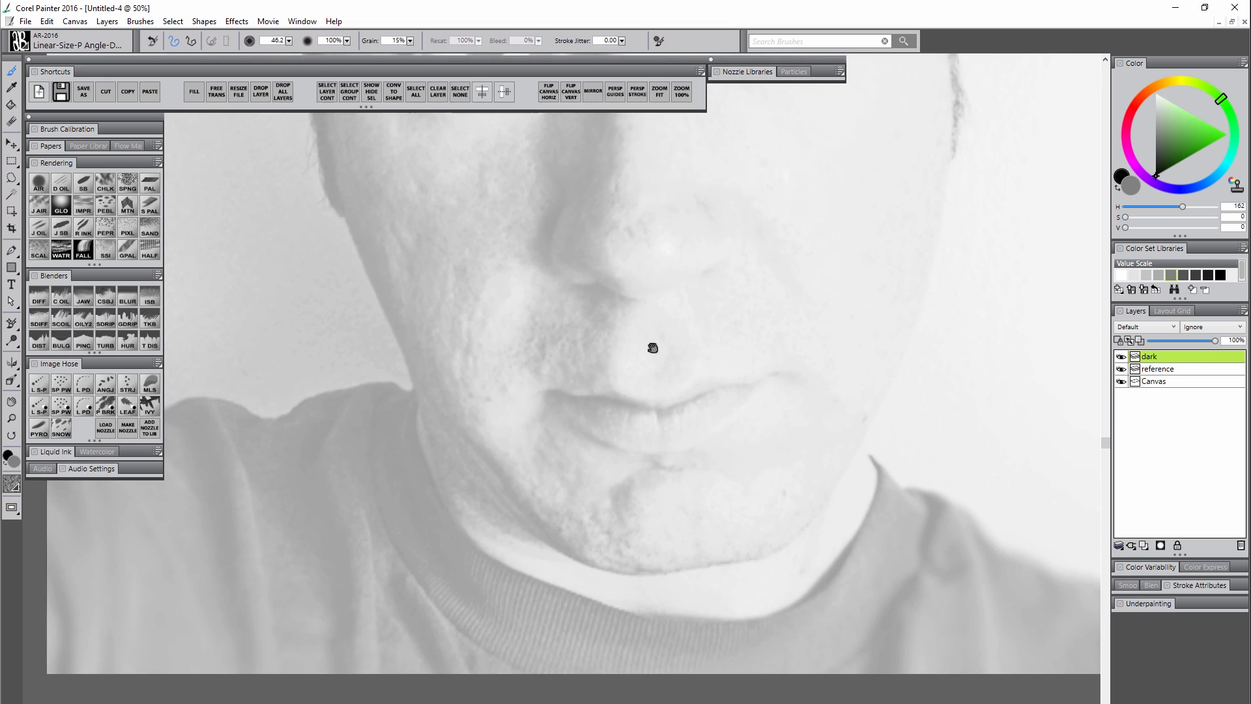
pyautogui.moveTo(655, 480); pyautogui.dragTo(801, 451)
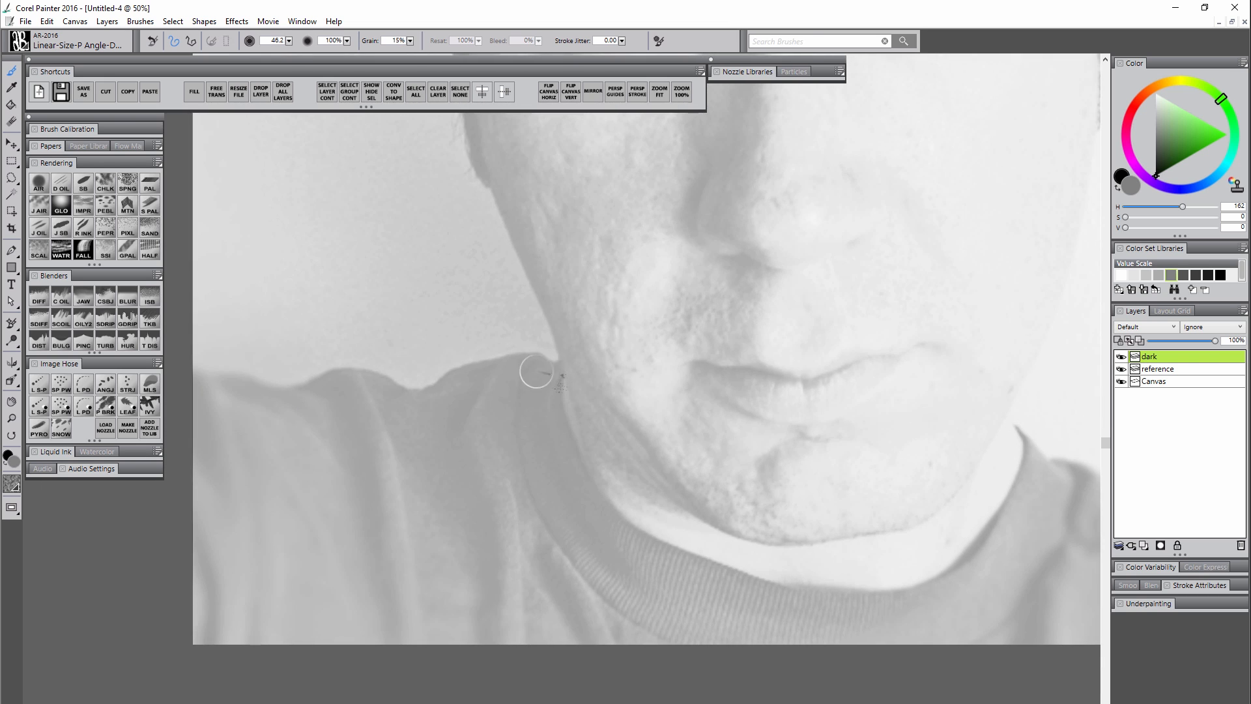
pyautogui.moveTo(536, 372)
pyautogui.mouseDown()
pyautogui.moveTo(524, 395)
pyautogui.moveTo(539, 362)
pyautogui.mouseUp()
pyautogui.moveTo(951, 569)
pyautogui.mouseDown()
pyautogui.moveTo(983, 536)
pyautogui.moveTo(965, 562)
pyautogui.mouseUp()
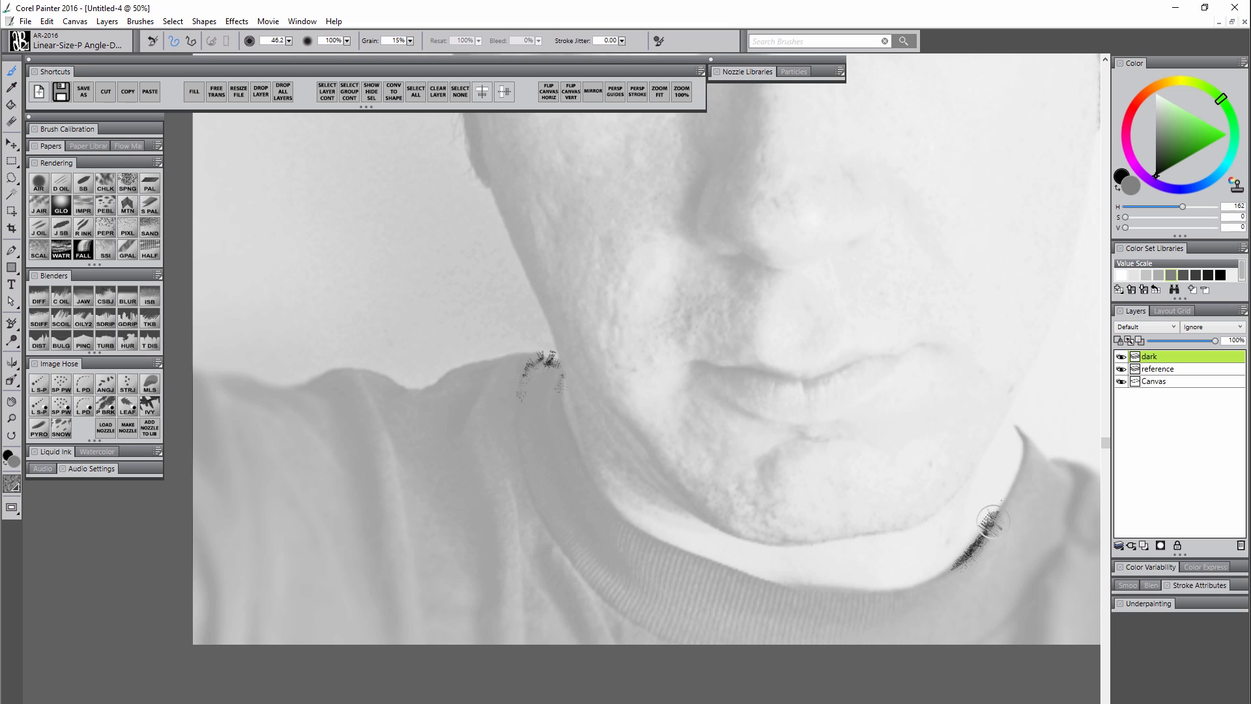
pyautogui.moveTo(955, 565); pyautogui.dragTo(939, 574)
pyautogui.moveTo(994, 508); pyautogui.dragTo(968, 540)
# Paint black text strokes over the darkest parts of the hair and down the sideburns on the dark layer.
pyautogui.moveTo(911, 330); pyautogui.dragTo(724, 603)
pyautogui.moveTo(736, 399)
pyautogui.mouseDown()
pyautogui.moveTo(721, 497)
pyautogui.moveTo(628, 530)
pyautogui.mouseUp()
pyautogui.moveTo(810, 426)
pyautogui.mouseDown()
pyautogui.moveTo(836, 367)
pyautogui.moveTo(852, 398)
pyautogui.moveTo(833, 374)
pyautogui.moveTo(843, 342)
pyautogui.moveTo(833, 266)
pyautogui.moveTo(808, 229)
pyautogui.mouseUp()
pyautogui.moveTo(701, 201); pyautogui.dragTo(864, 328)
pyautogui.moveTo(786, 271); pyautogui.dragTo(759, 313)
pyautogui.moveTo(579, 179); pyautogui.dragTo(588, 298)
pyautogui.moveTo(420, 334)
pyautogui.mouseDown()
pyautogui.moveTo(378, 321)
pyautogui.moveTo(309, 386)
pyautogui.mouseUp()
pyautogui.moveTo(300, 450)
pyautogui.mouseDown()
pyautogui.moveTo(344, 490)
pyautogui.moveTo(404, 182)
pyautogui.mouseUp()
pyautogui.moveTo(382, 274); pyautogui.dragTo(410, 551)
pyautogui.moveTo(756, 576); pyautogui.dragTo(648, 478)
# Add a new layer named dark-gray and place it directly beneath the dark layer.
pyautogui.click(1144, 546)
pyautogui.doubleClick(1155, 358)
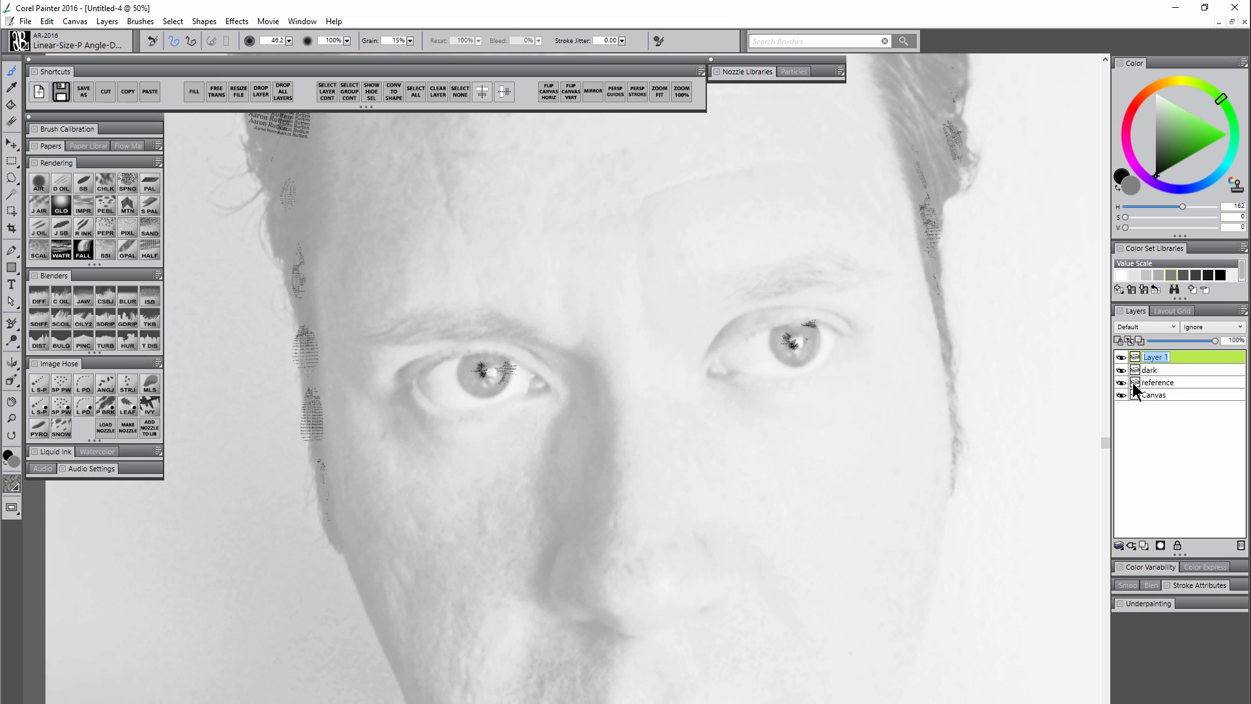
pyautogui.write('dark-gray')
pyautogui.press('Return')
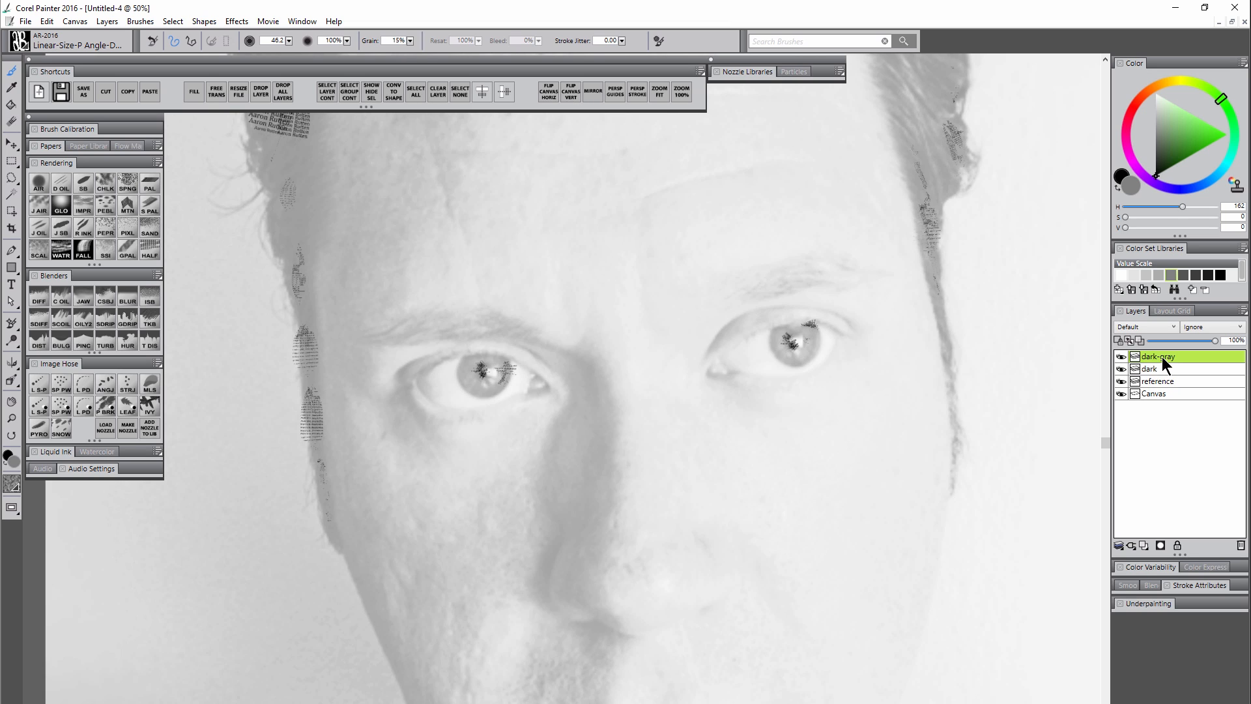
pyautogui.moveTo(1163, 358); pyautogui.dragTo(1162, 367)
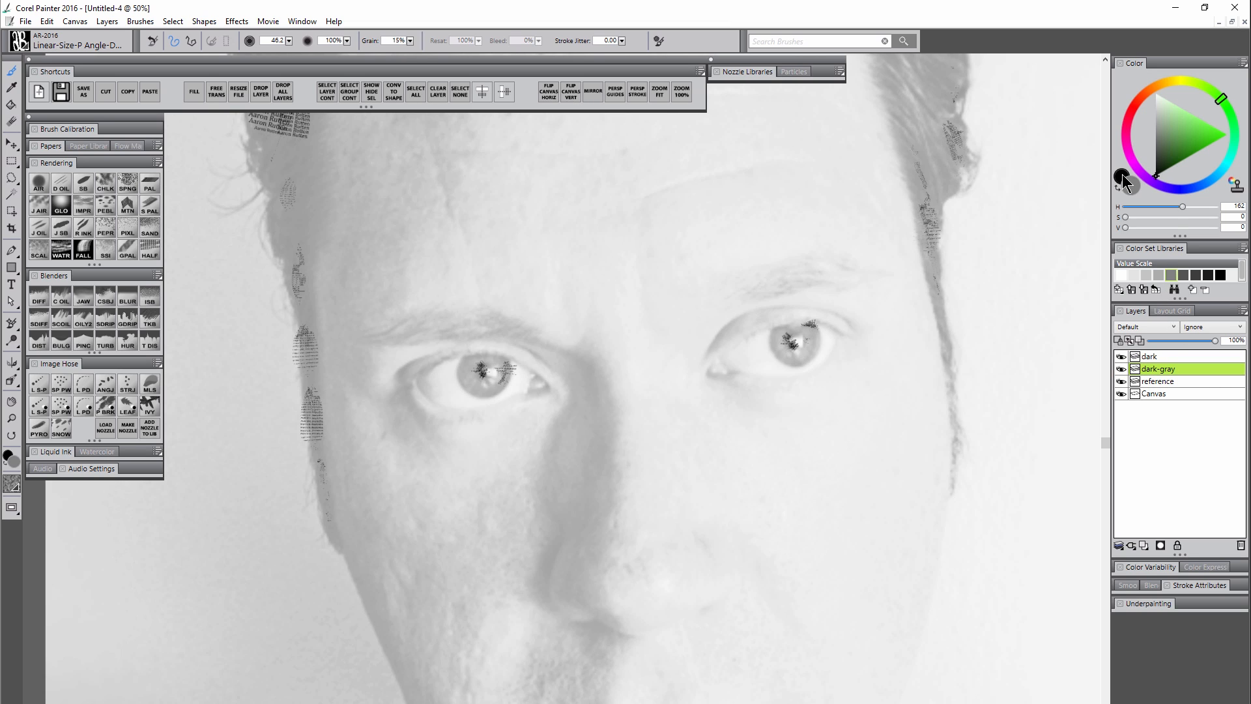
# Choose a dark gray of value 66 and paint text strokes down the hair on the portrait's left temple on the dark-gray layer.
pyautogui.moveTo(1163, 150); pyautogui.dragTo(1147, 155)
pyautogui.moveTo(723, 306); pyautogui.dragTo(820, 502)
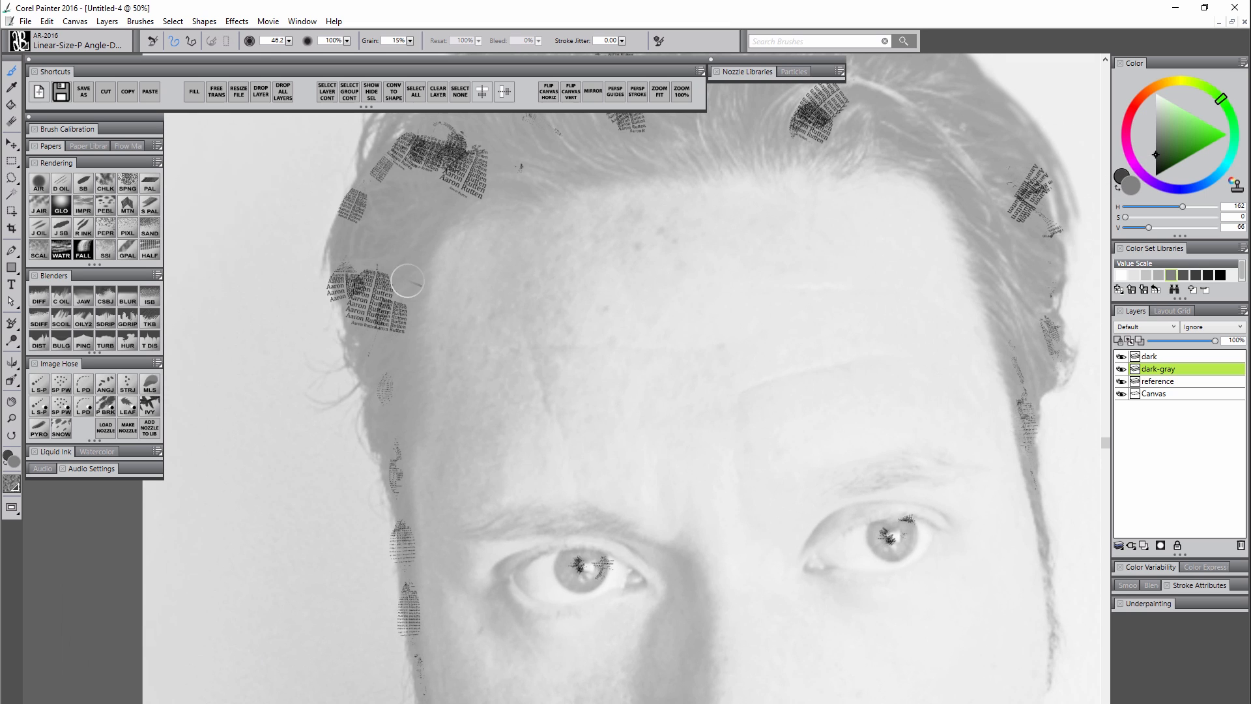
pyautogui.moveTo(366, 223)
pyautogui.mouseDown()
pyautogui.moveTo(359, 271)
pyautogui.moveTo(399, 196)
pyautogui.moveTo(393, 179)
pyautogui.moveTo(379, 242)
pyautogui.moveTo(387, 326)
pyautogui.moveTo(394, 304)
pyautogui.moveTo(379, 356)
pyautogui.moveTo(372, 346)
pyautogui.moveTo(396, 348)
pyautogui.moveTo(386, 418)
pyautogui.moveTo(401, 370)
pyautogui.moveTo(393, 434)
pyautogui.moveTo(373, 383)
pyautogui.moveTo(383, 456)
pyautogui.moveTo(395, 427)
pyautogui.moveTo(397, 497)
pyautogui.mouseUp()
pyautogui.moveTo(439, 367); pyautogui.dragTo(394, 622)
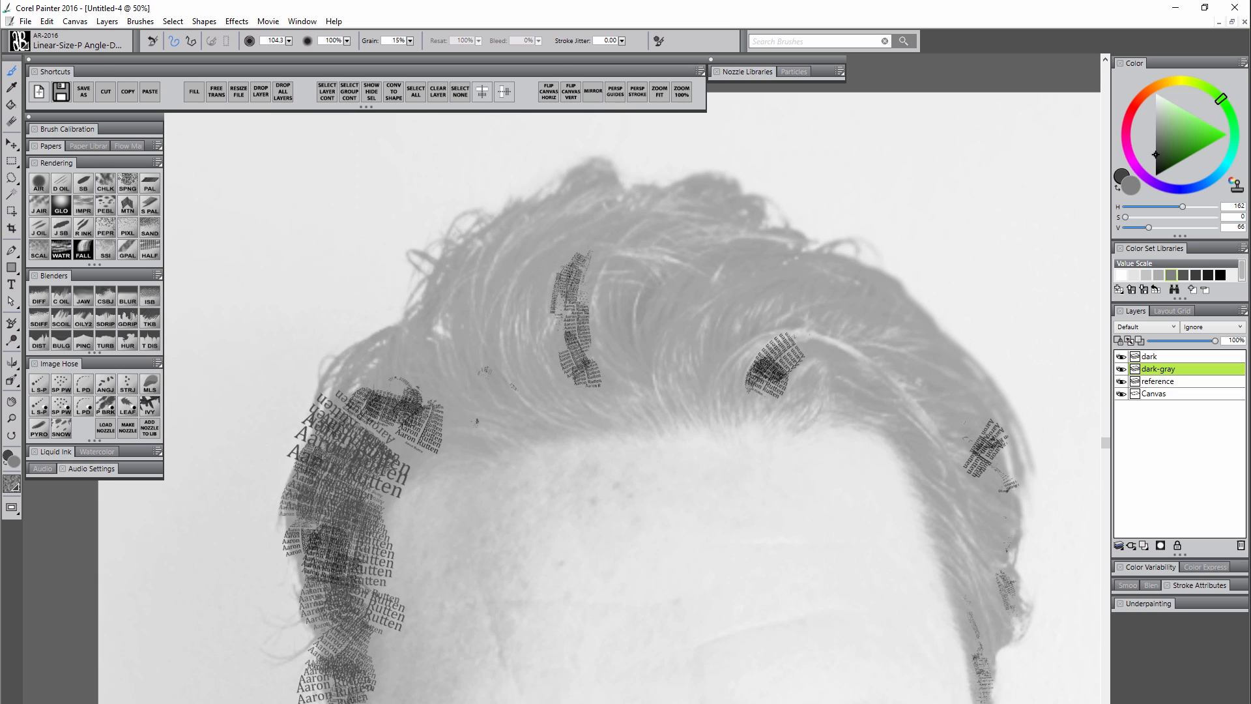
# Paint large dark-gray text strokes over the left and middle parts of the hair above the forehead.
pyautogui.moveTo(391, 362); pyautogui.dragTo(427, 446)
pyautogui.moveTo(433, 294); pyautogui.dragTo(469, 431)
pyautogui.moveTo(489, 242); pyautogui.dragTo(482, 352)
pyautogui.moveTo(541, 248); pyautogui.dragTo(607, 398)
pyautogui.moveTo(532, 391); pyautogui.dragTo(547, 424)
pyautogui.moveTo(574, 208)
pyautogui.mouseDown()
pyautogui.moveTo(678, 215)
pyautogui.moveTo(727, 251)
pyautogui.mouseUp()
pyautogui.moveTo(610, 287); pyautogui.dragTo(736, 384)
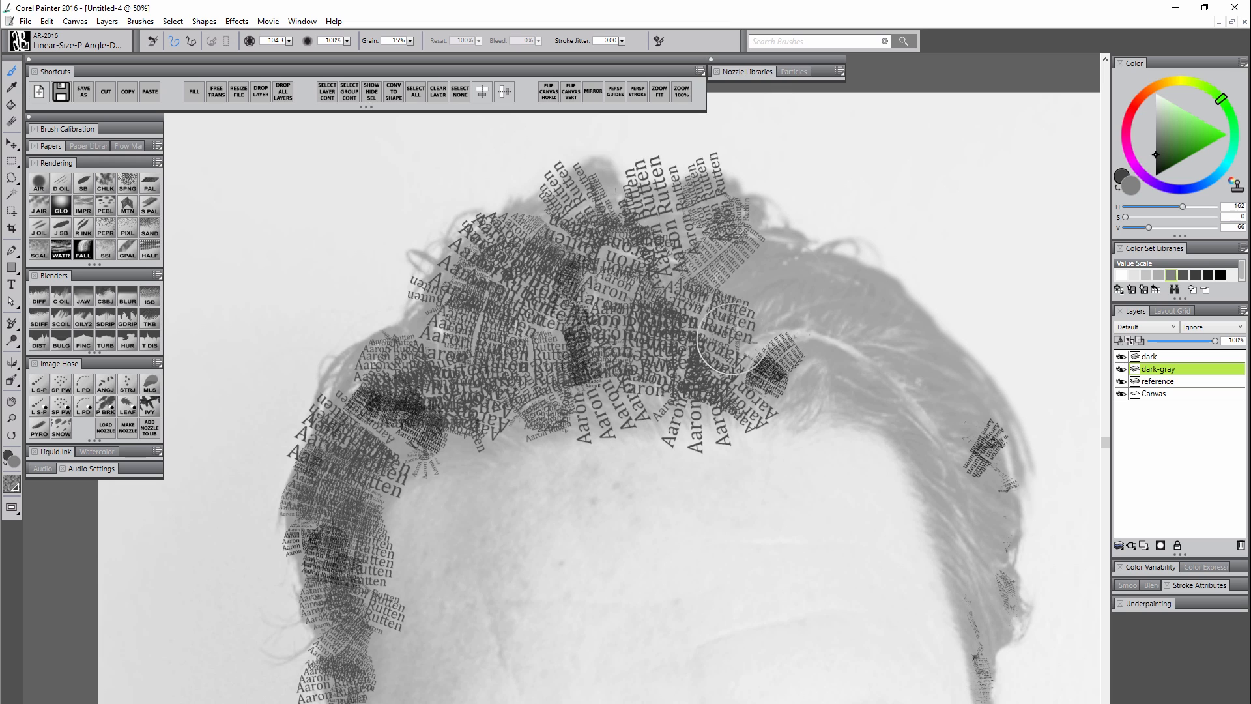
# Cover the remaining hair on the portrait's right side, down to the temple, with dark-gray text strokes.
pyautogui.moveTo(724, 267); pyautogui.dragTo(847, 336)
pyautogui.moveTo(818, 365); pyautogui.dragTo(936, 395)
pyautogui.hotkey('ctrl', 'z')
pyautogui.moveTo(888, 299)
pyautogui.mouseDown()
pyautogui.moveTo(875, 345)
pyautogui.moveTo(796, 390)
pyautogui.mouseUp()
pyautogui.moveTo(852, 391)
pyautogui.mouseDown()
pyautogui.moveTo(922, 395)
pyautogui.moveTo(947, 457)
pyautogui.moveTo(965, 427)
pyautogui.mouseUp()
pyautogui.moveTo(965, 427)
pyautogui.mouseDown()
pyautogui.moveTo(958, 480)
pyautogui.moveTo(994, 629)
pyautogui.mouseUp()
pyautogui.moveTo(1036, 569); pyautogui.dragTo(899, 221)
pyautogui.moveTo(859, 287); pyautogui.dragTo(855, 306)
pyautogui.moveTo(863, 462); pyautogui.dragTo(870, 589)
pyautogui.moveTo(769, 515); pyautogui.dragTo(826, 447)
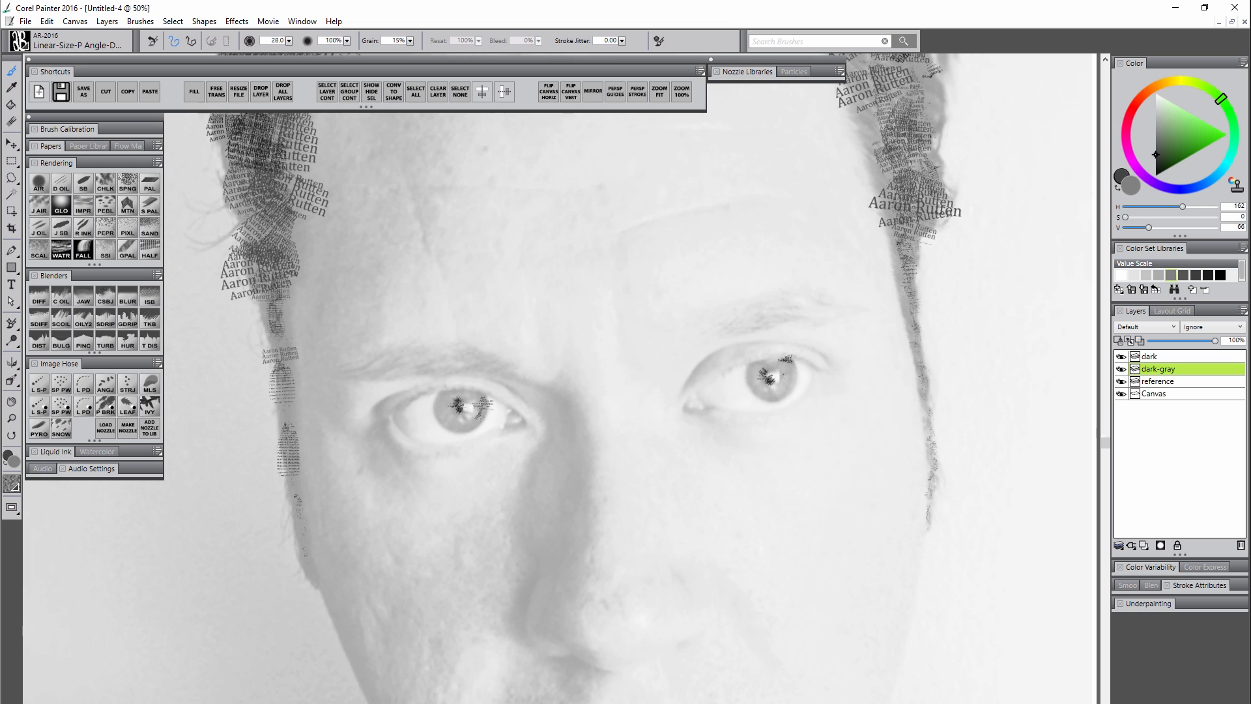
# Paint small dark-gray text strokes over both irises and the facial shadows around the nose and lips.
pyautogui.moveTo(768, 355)
pyautogui.mouseDown()
pyautogui.moveTo(750, 392)
pyautogui.moveTo(800, 365)
pyautogui.mouseUp()
pyautogui.moveTo(438, 411)
pyautogui.mouseDown()
pyautogui.moveTo(479, 427)
pyautogui.moveTo(478, 390)
pyautogui.mouseUp()
pyautogui.moveTo(417, 554); pyautogui.dragTo(476, 445)
pyautogui.moveTo(406, 691); pyautogui.dragTo(447, 681)
pyautogui.moveTo(678, 587); pyautogui.dragTo(678, 361)
pyautogui.moveTo(826, 645); pyautogui.dragTo(884, 582)
pyautogui.moveTo(591, 242); pyautogui.dragTo(581, 297)
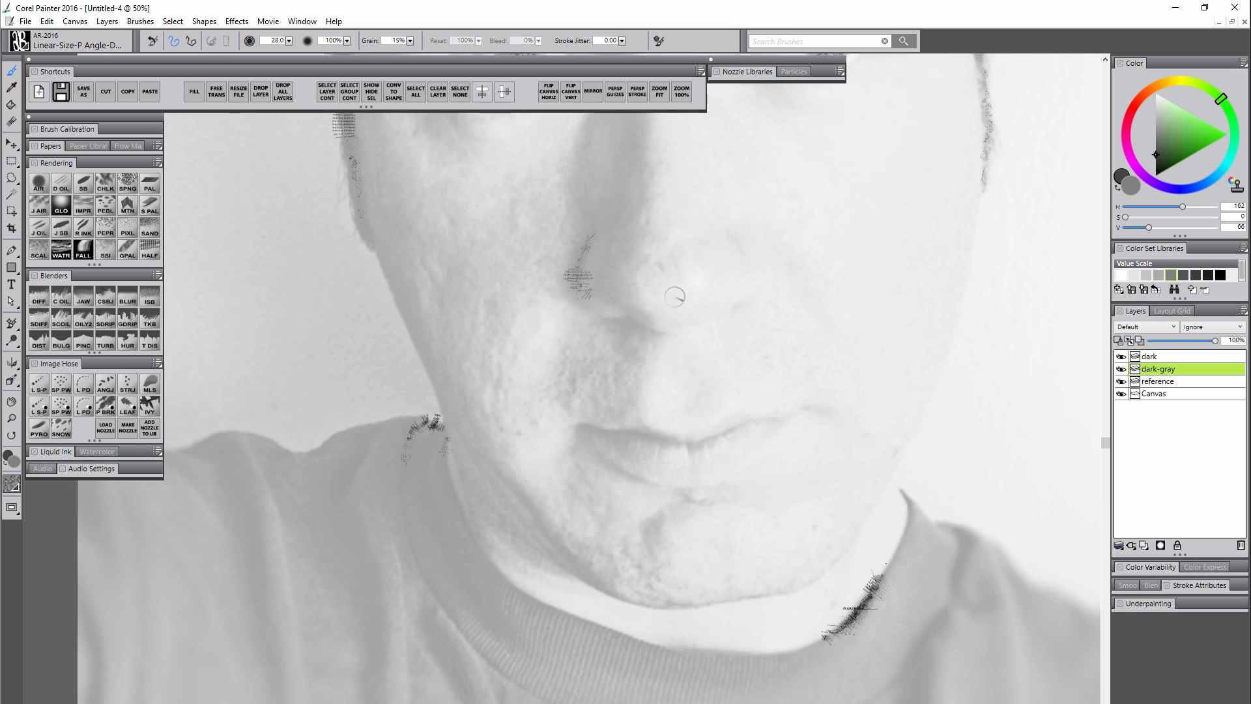
pyautogui.moveTo(630, 439); pyautogui.dragTo(664, 442)
# Cover the shirt with dark-gray text strokes from shoulder to shoulder and touch up the shadowed jaw edge.
pyautogui.moveTo(587, 457); pyautogui.dragTo(748, 333)
pyautogui.moveTo(264, 373)
pyautogui.mouseDown()
pyautogui.moveTo(479, 384)
pyautogui.moveTo(603, 449)
pyautogui.mouseUp()
pyautogui.moveTo(261, 430)
pyautogui.mouseDown()
pyautogui.moveTo(462, 530)
pyautogui.moveTo(867, 560)
pyautogui.mouseUp()
pyautogui.moveTo(913, 515)
pyautogui.mouseDown()
pyautogui.moveTo(615, 559)
pyautogui.moveTo(1033, 595)
pyautogui.moveTo(1024, 603)
pyautogui.mouseUp()
pyautogui.moveTo(802, 450)
pyautogui.mouseDown()
pyautogui.moveTo(782, 489)
pyautogui.moveTo(824, 456)
pyautogui.mouseUp()
pyautogui.moveTo(522, 326); pyautogui.dragTo(636, 465)
pyautogui.moveTo(387, 389); pyautogui.dragTo(407, 428)
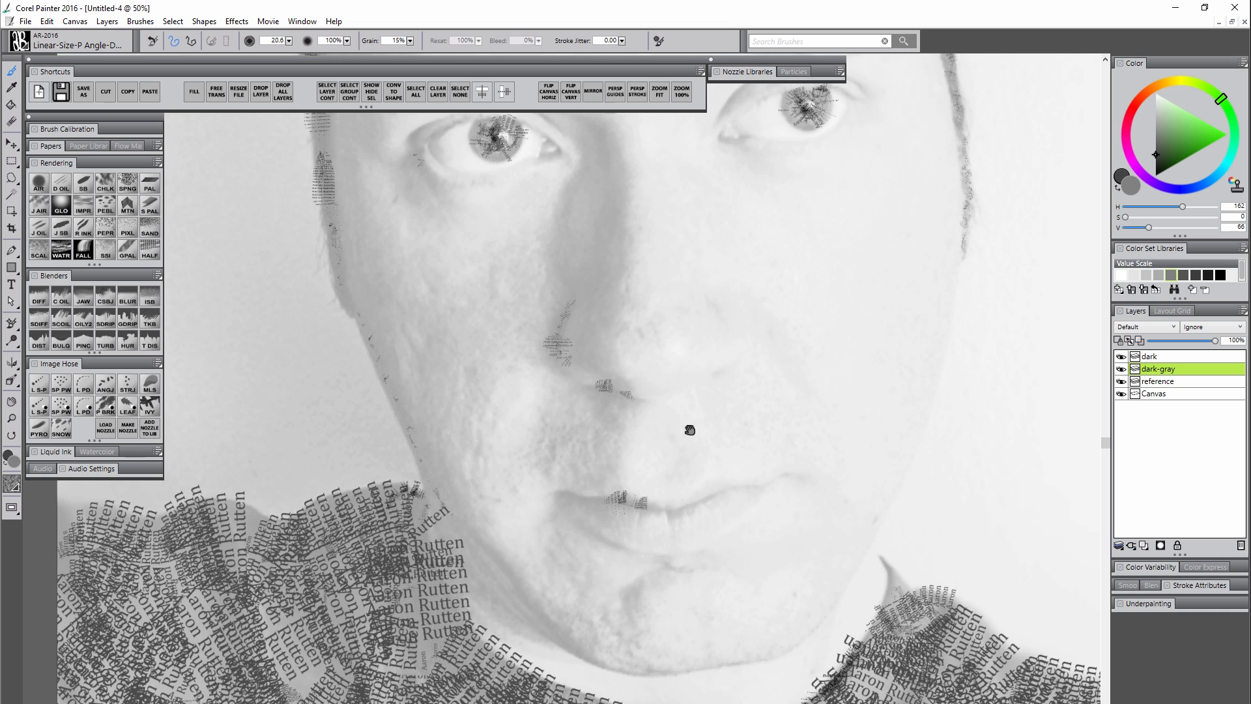
# View the whole portrait and toggle the reference layer's visibility to check the painted text.
pyautogui.scroll(-8, 690, 430)
pyautogui.moveTo(665, 438); pyautogui.dragTo(622, 436)
pyautogui.scroll(4, 623, 435)
pyautogui.moveTo(712, 470); pyautogui.dragTo(746, 528)
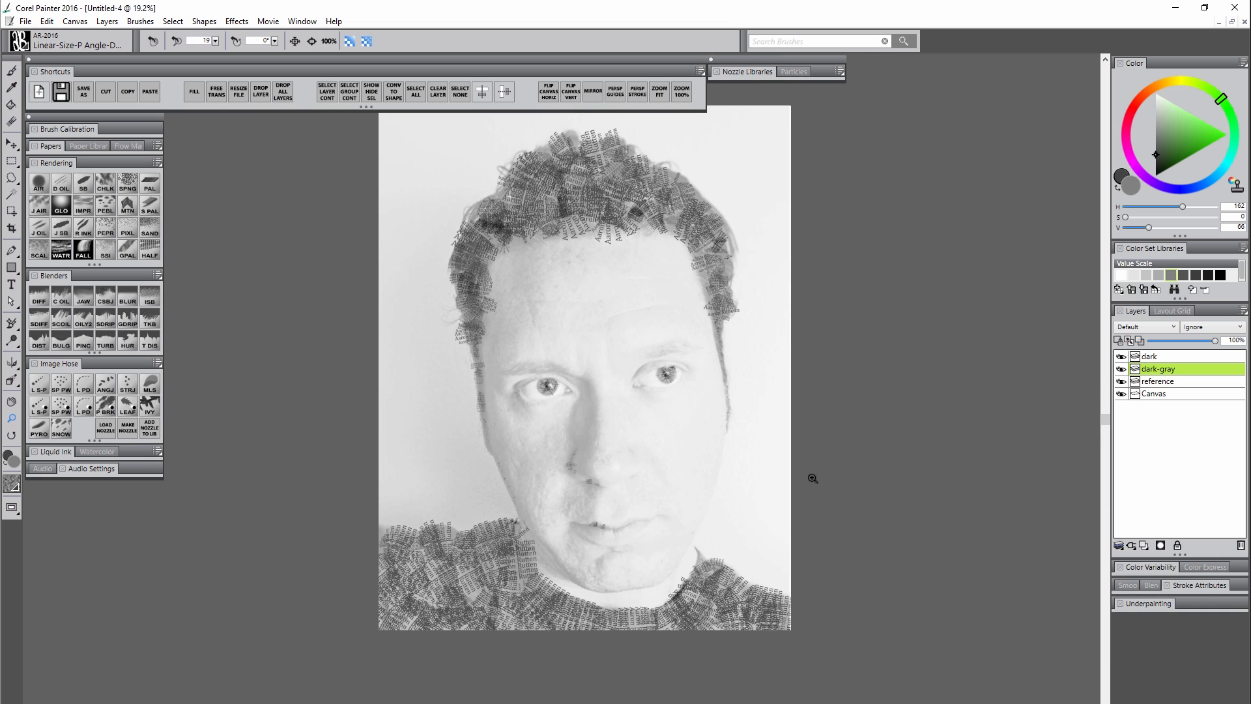
pyautogui.click(1121, 381)
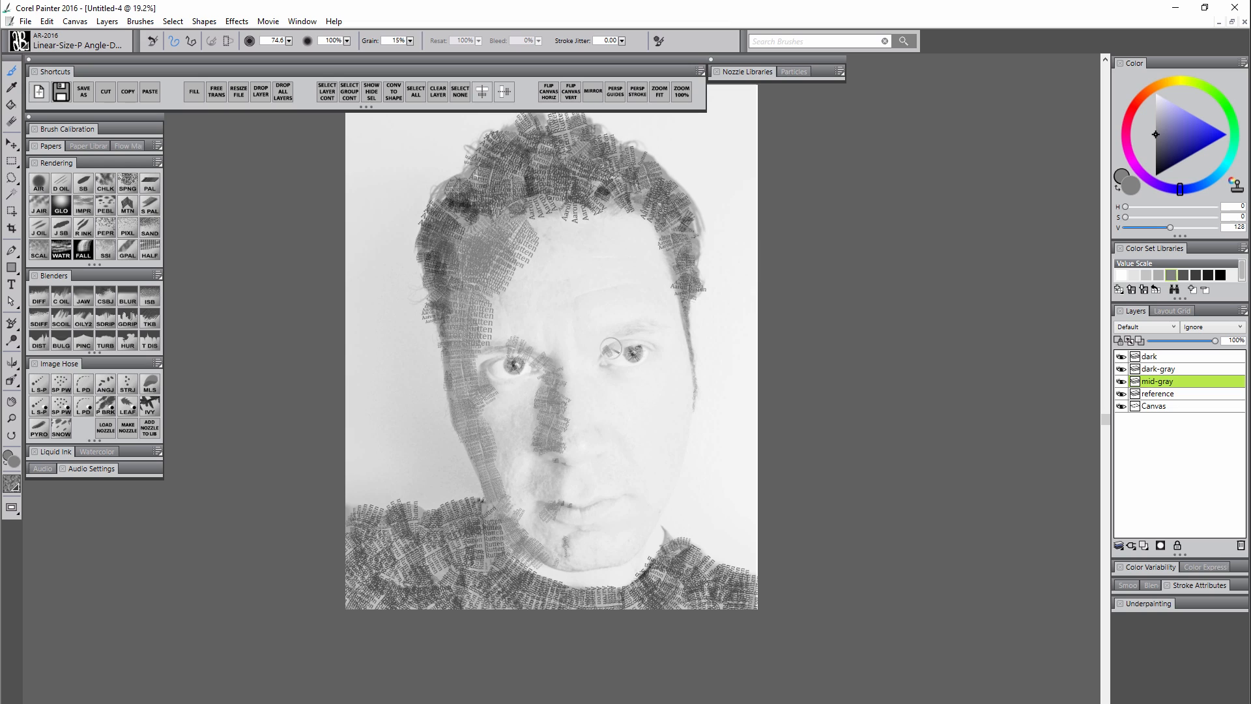
# Add mid-gray text strokes along the hairline and across the lower shirt on the mid-gray layer.
pyautogui.moveTo(531, 212); pyautogui.dragTo(644, 209)
pyautogui.moveTo(609, 590); pyautogui.dragTo(750, 587)
# Add a layer named light-gray and choose a lighter gray of value 189.
pyautogui.click(1144, 545)
pyautogui.write('light-gray')
pyautogui.click(1156, 115)
# Paint light-gray text strokes over the forehead, hairline, shadowed cheek, mouth area and the right-hand eyebrow.
pyautogui.moveTo(518, 280); pyautogui.dragTo(515, 335)
pyautogui.moveTo(540, 257); pyautogui.dragTo(639, 228)
pyautogui.moveTo(515, 398)
pyautogui.mouseDown()
pyautogui.moveTo(564, 502)
pyautogui.moveTo(631, 497)
pyautogui.mouseUp()
pyautogui.moveTo(604, 337); pyautogui.dragTo(660, 327)
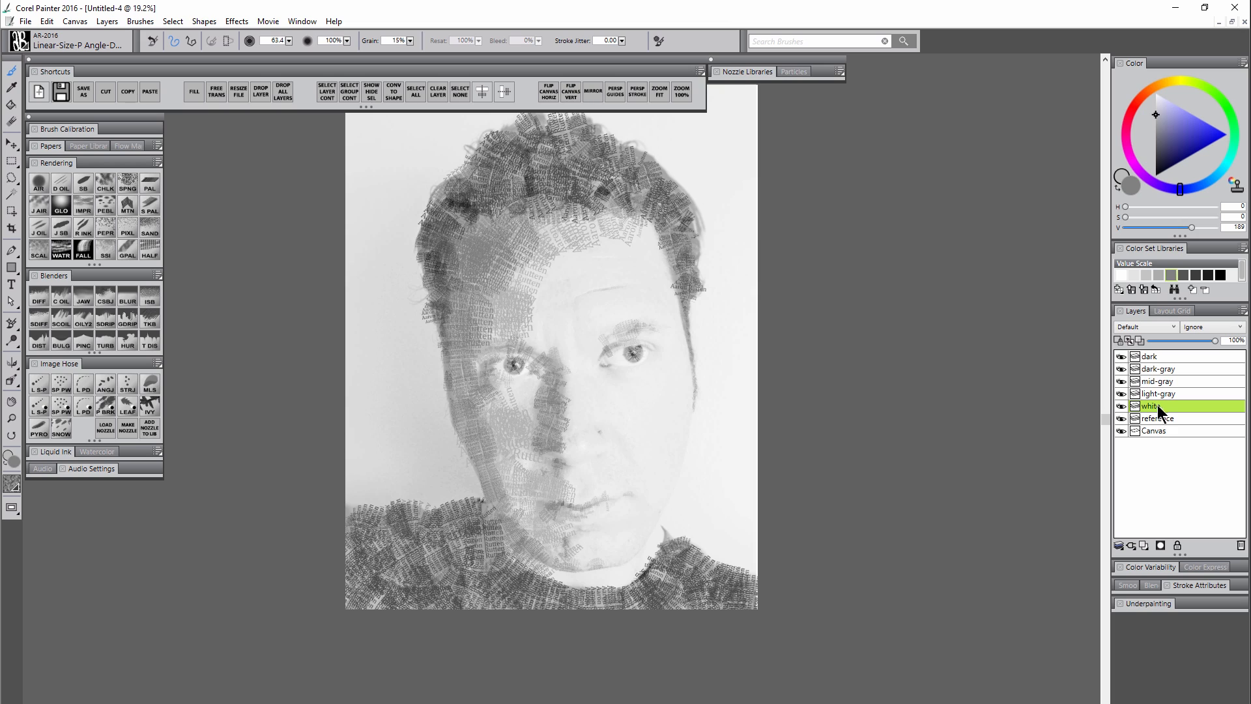
# Add a layer named tone above the reference layer and fill it with a light gray of value 215.
pyautogui.click(1164, 419)
pyautogui.click(1141, 545)
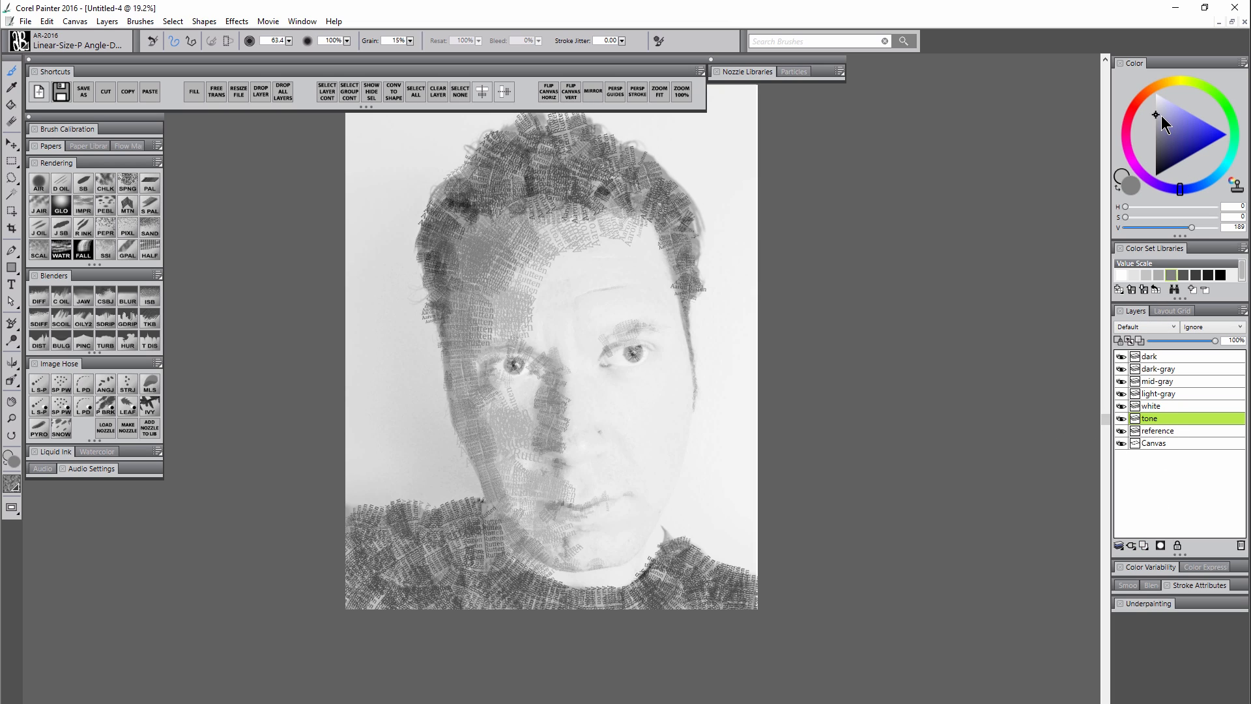
pyautogui.click(1157, 100)
pyautogui.click(1118, 188)
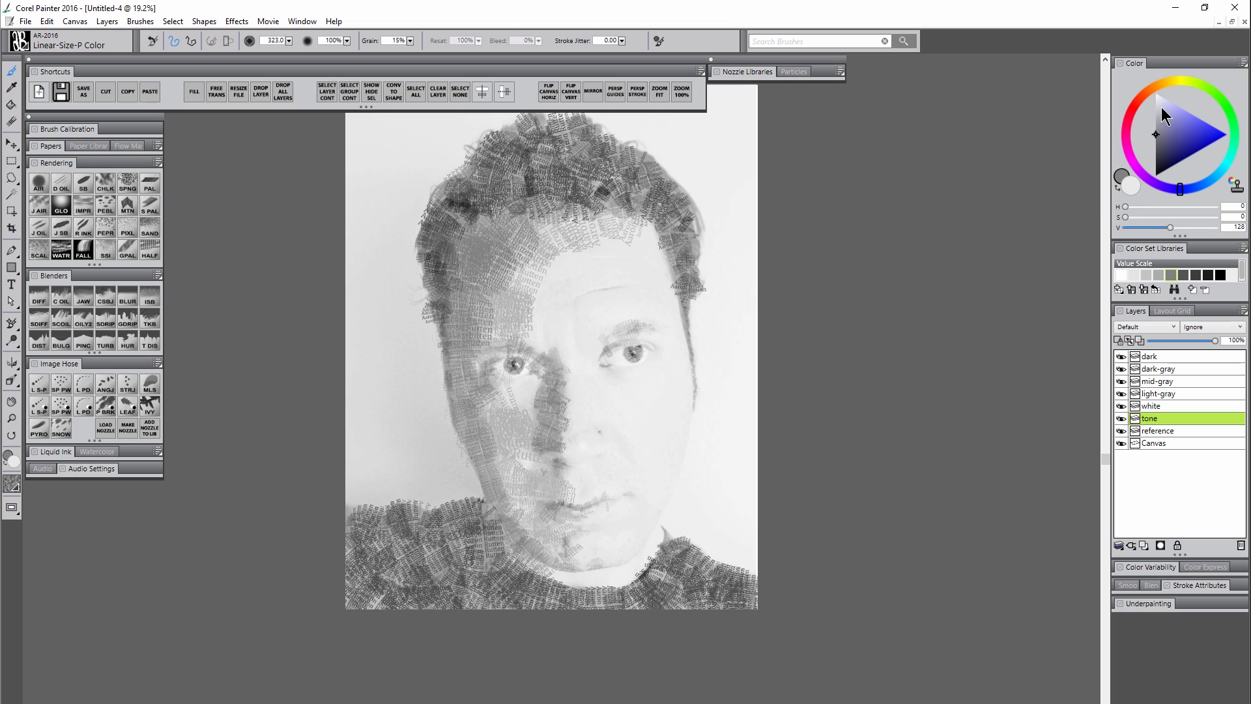
pyautogui.click(1159, 108)
pyautogui.click(1132, 182)
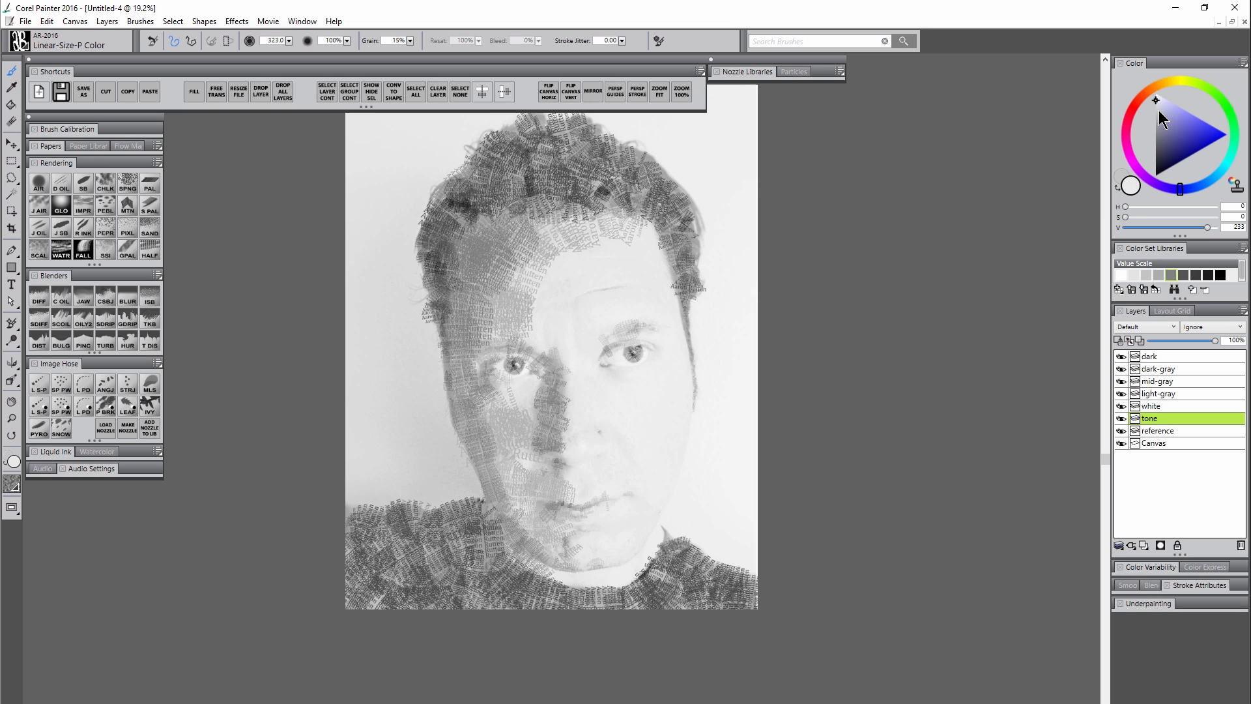
pyautogui.moveTo(1159, 111); pyautogui.dragTo(1152, 107)
pyautogui.click(195, 92)
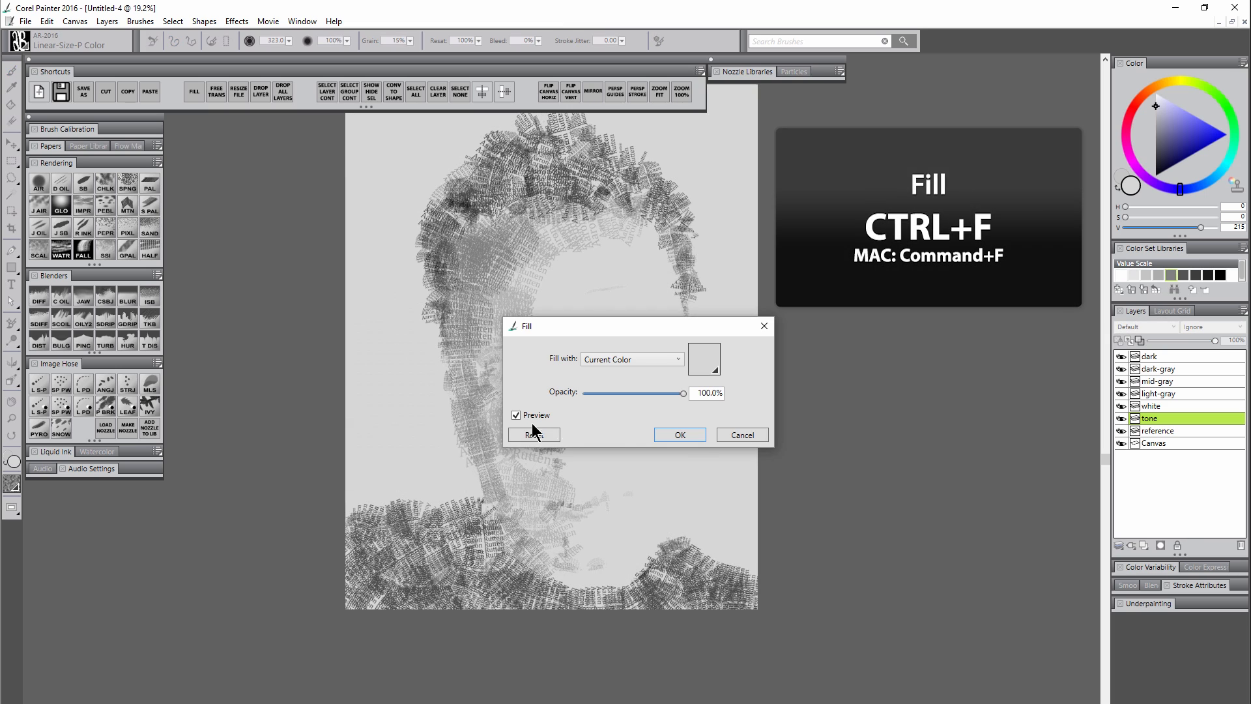
pyautogui.click(680, 435)
# Move the reference layer above the tone layer and set it to Multiply at 28% opacity.
pyautogui.click(1157, 431)
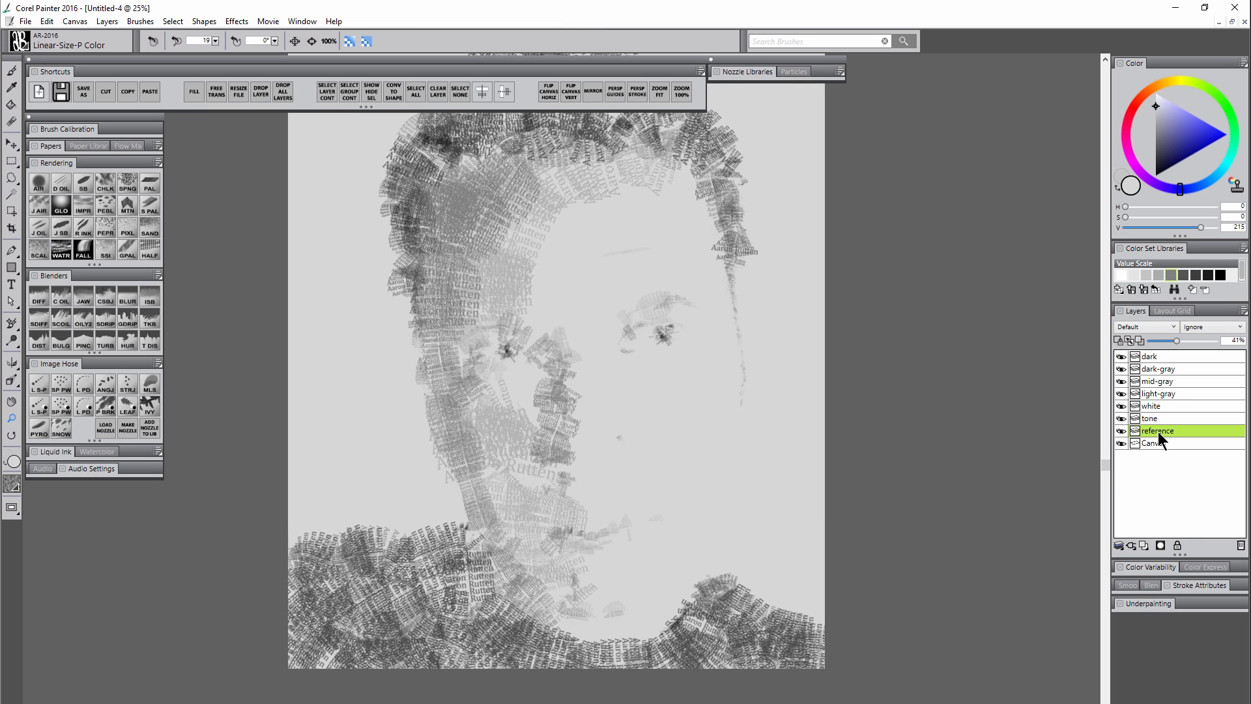
pyautogui.moveTo(1160, 431); pyautogui.dragTo(1160, 413)
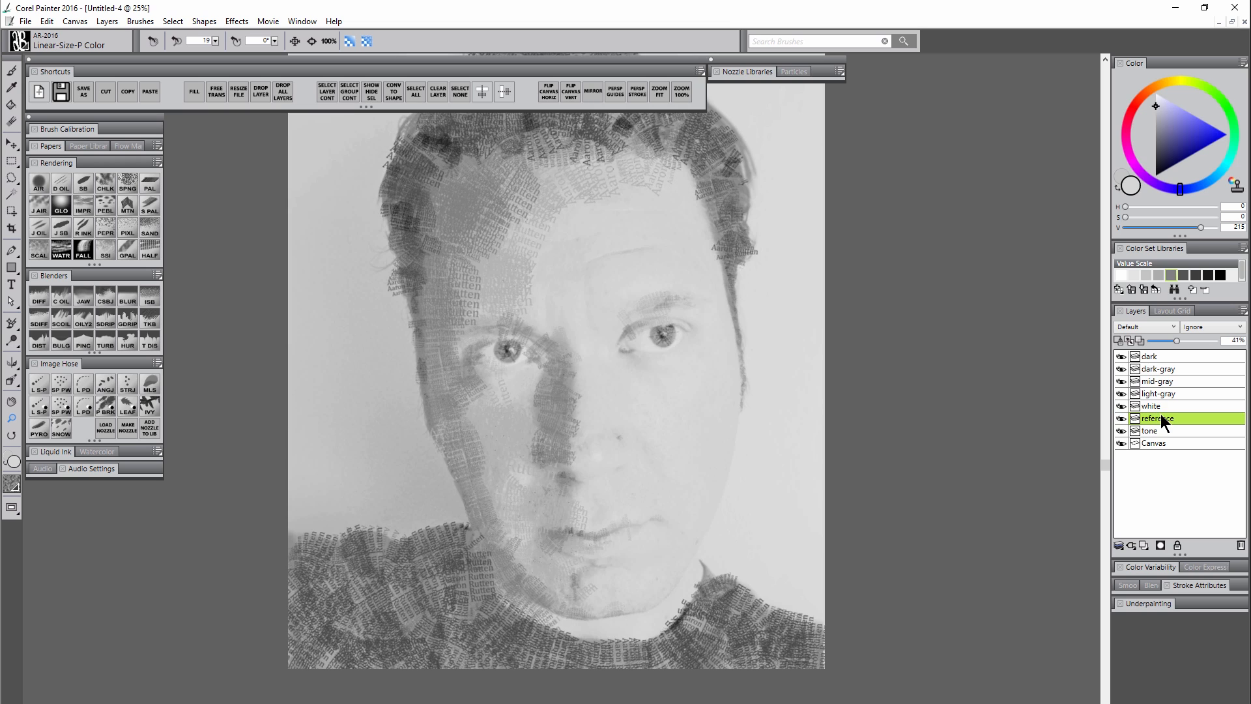
pyautogui.click(1137, 327)
pyautogui.click(1133, 455)
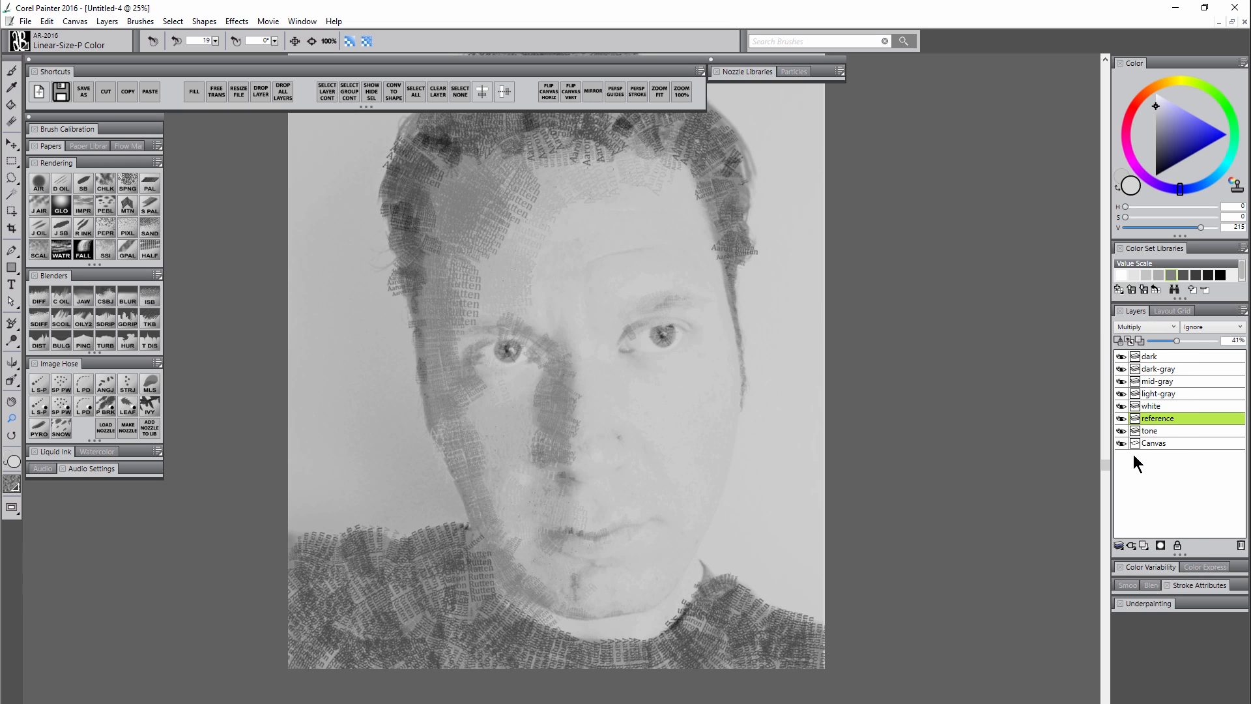
pyautogui.click(1167, 341)
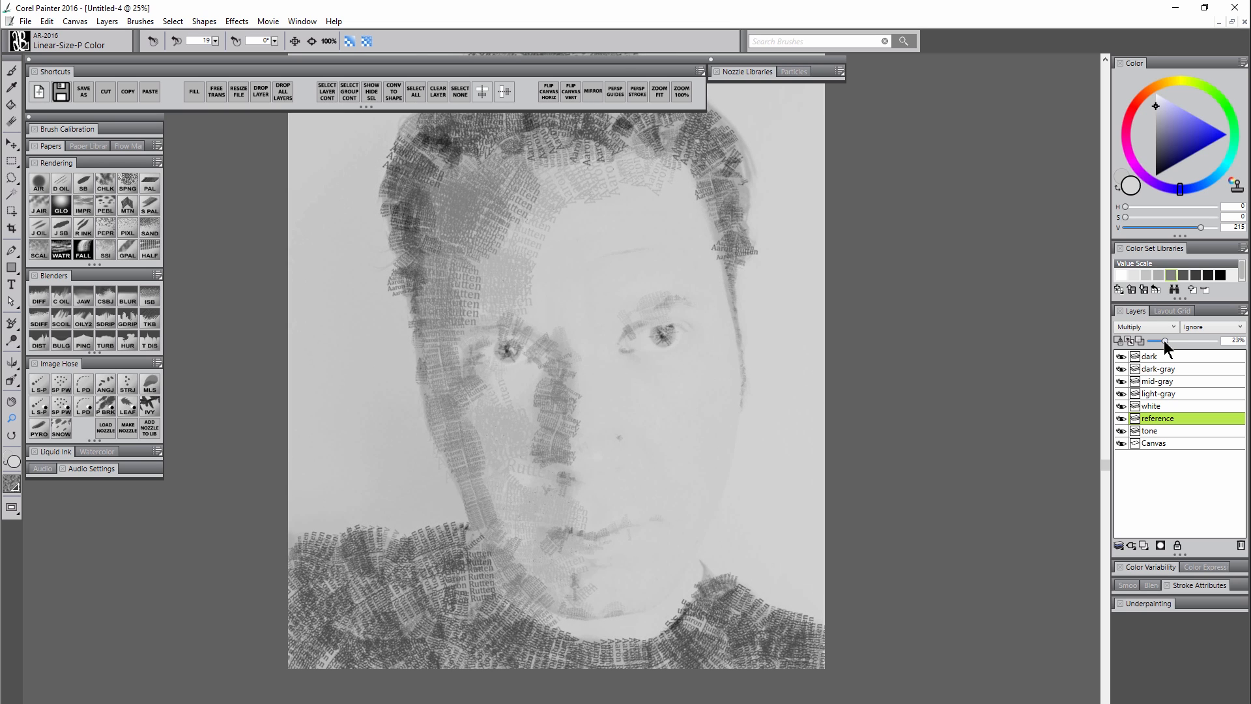
pyautogui.moveTo(1164, 341); pyautogui.dragTo(1167, 340)
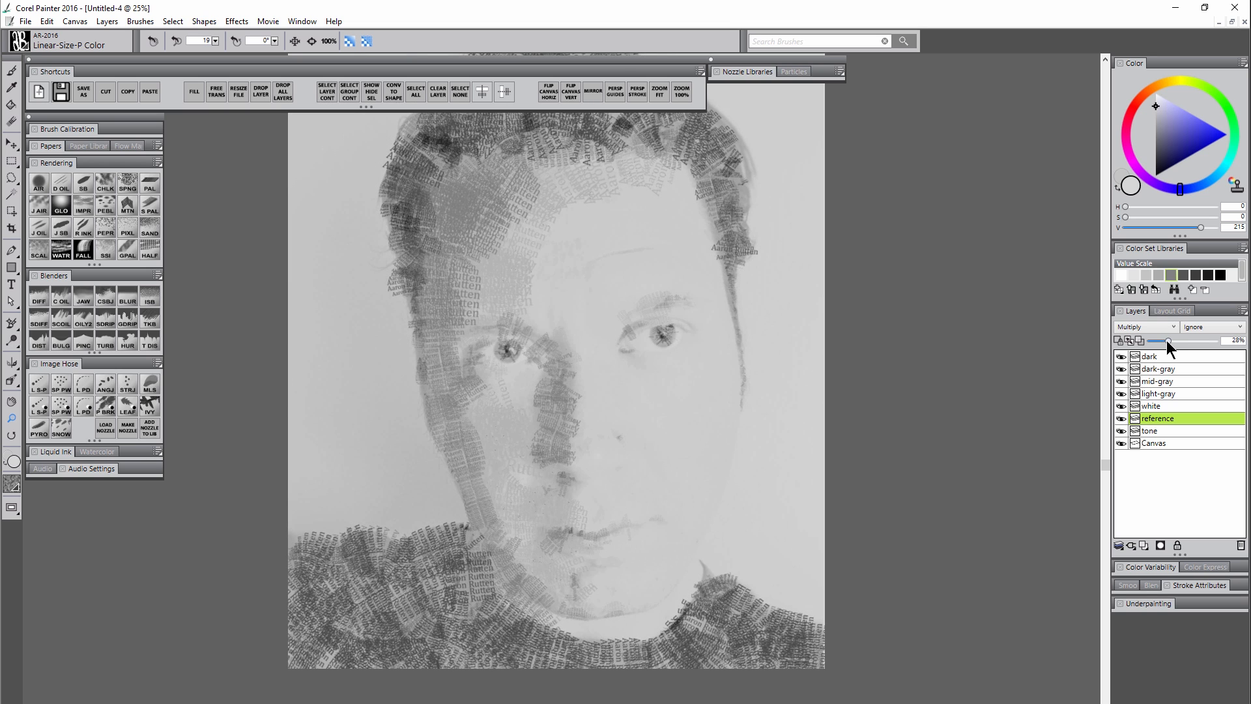
# On the white layer, paint pure white text strokes over the eye whites with the Linear-Size-P Angle-D Color brush.
pyautogui.click(1160, 407)
pyautogui.click(1123, 176)
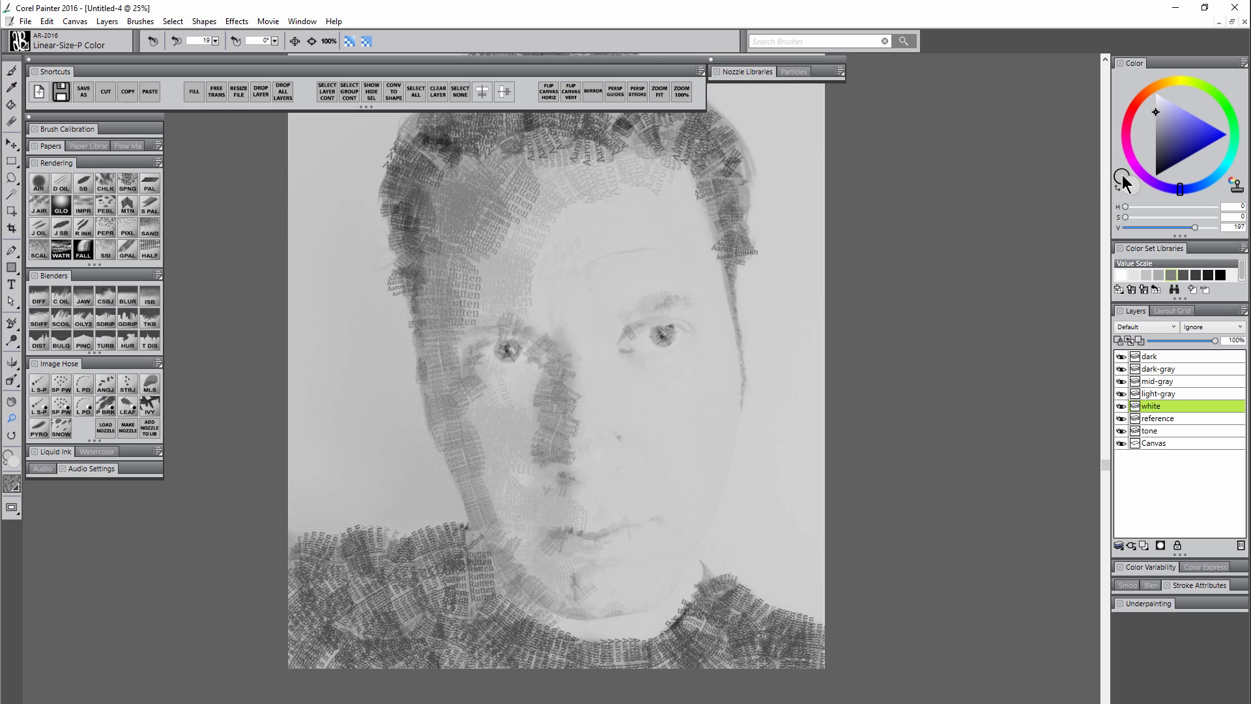
pyautogui.click(1158, 91)
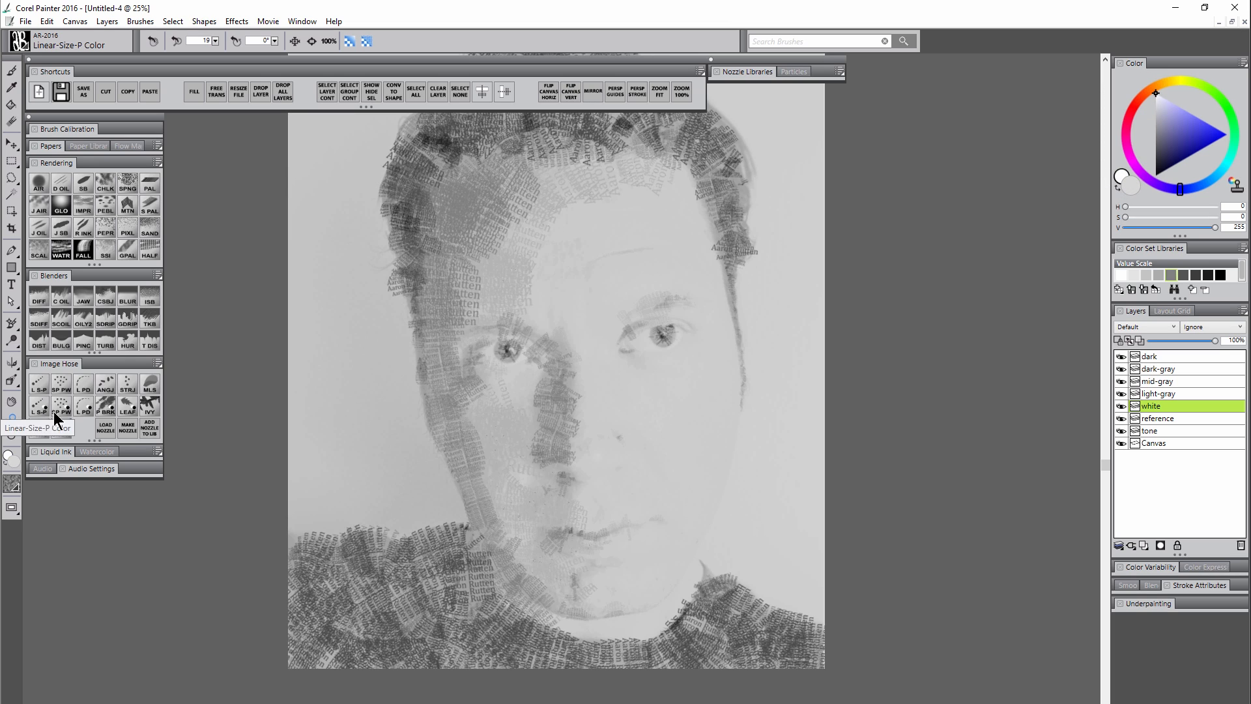
pyautogui.click(84, 412)
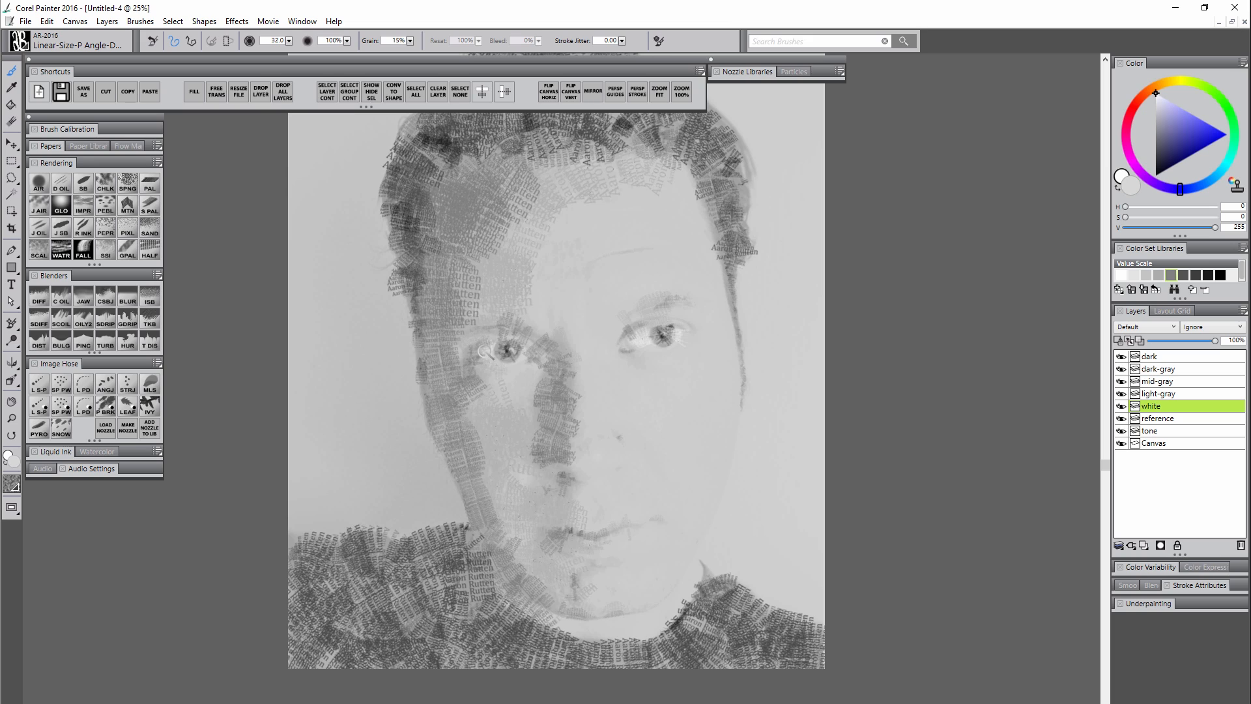
pyautogui.moveTo(483, 351); pyautogui.dragTo(515, 351)
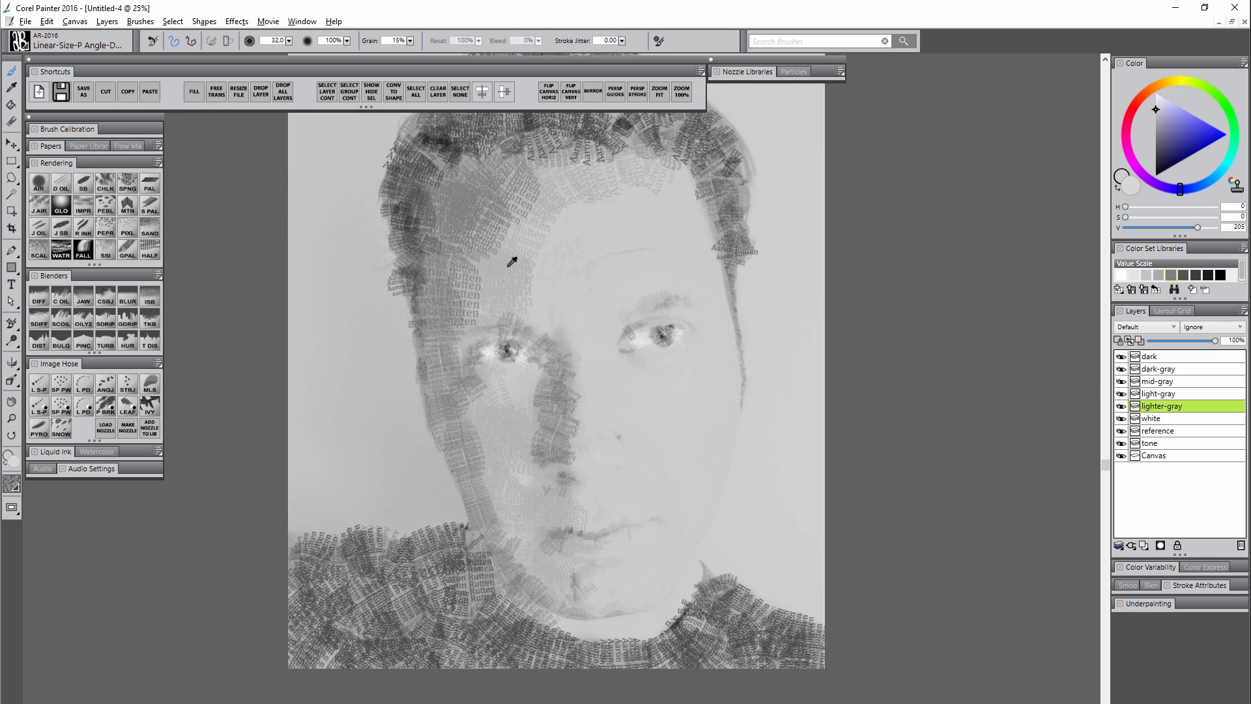
# Sample a light gray from the forehead and lighten it to value 207 for the lighter-gray layer.
pyautogui.keyDown('alt'); pyautogui.click(501, 260); pyautogui.keyUp('alt')
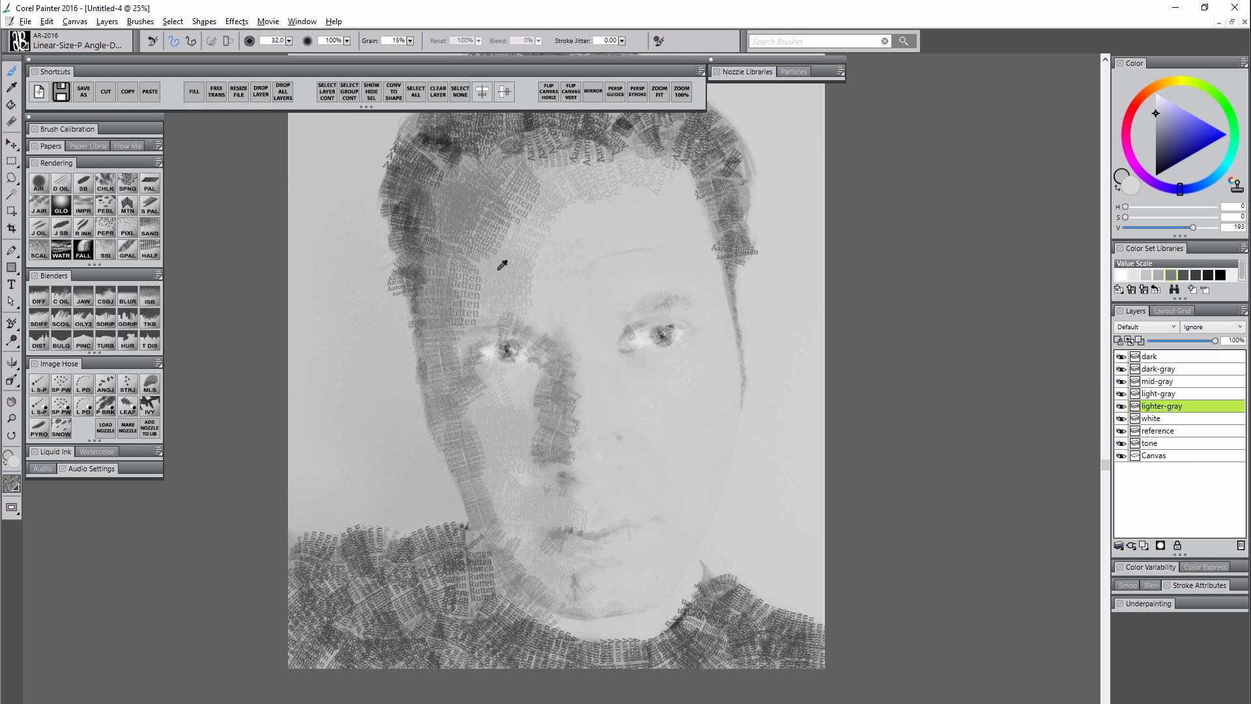
pyautogui.click(1155, 113)
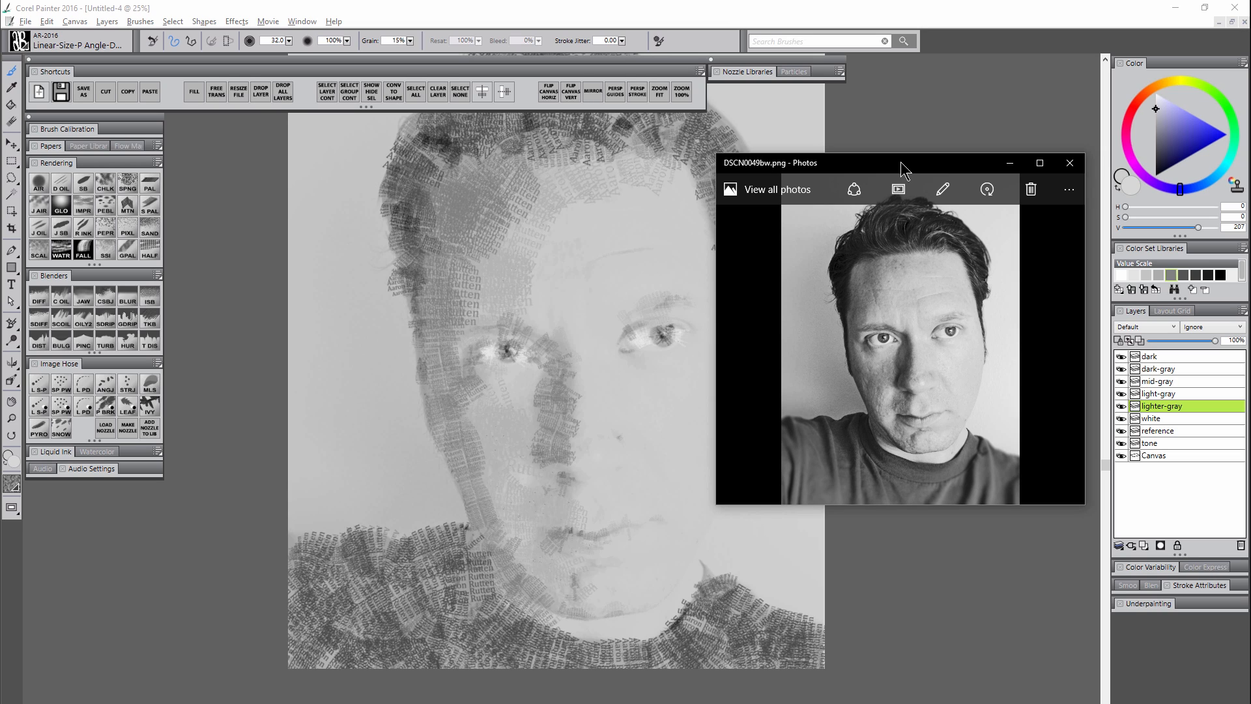
# Show the Reference Image panel and load the photo DSCN0049bw.png into it.
pyautogui.click(302, 22)
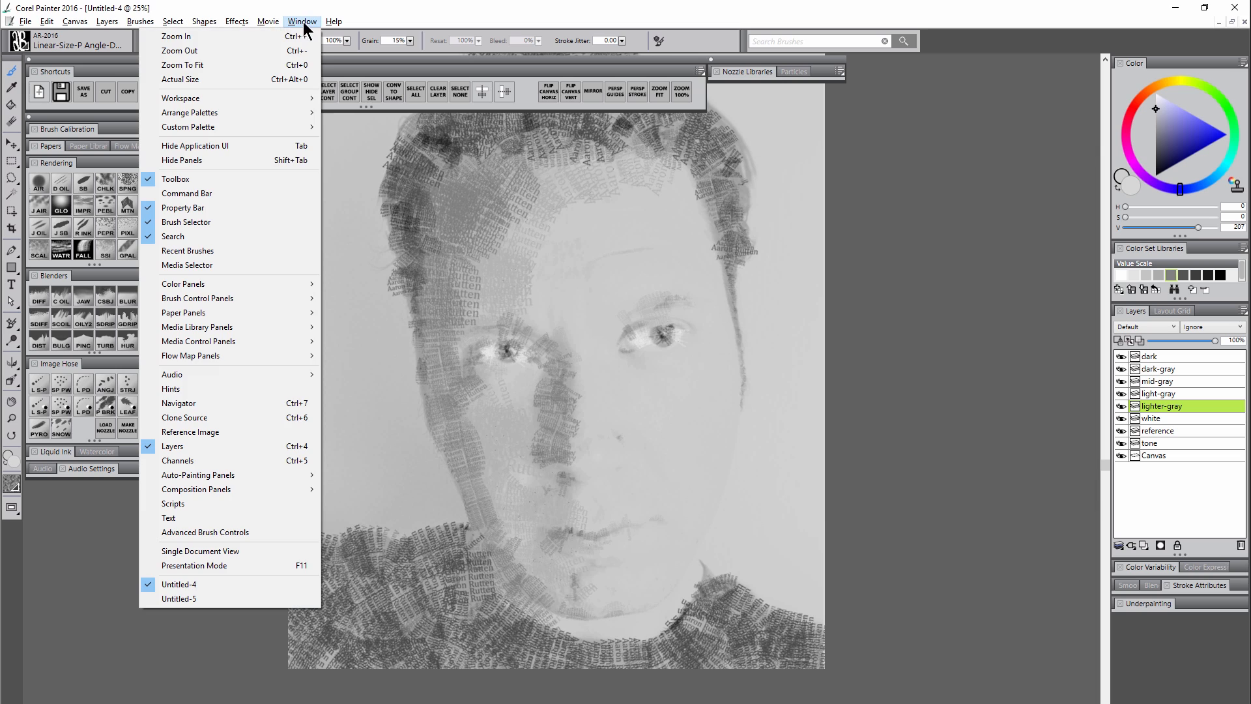
pyautogui.click(210, 433)
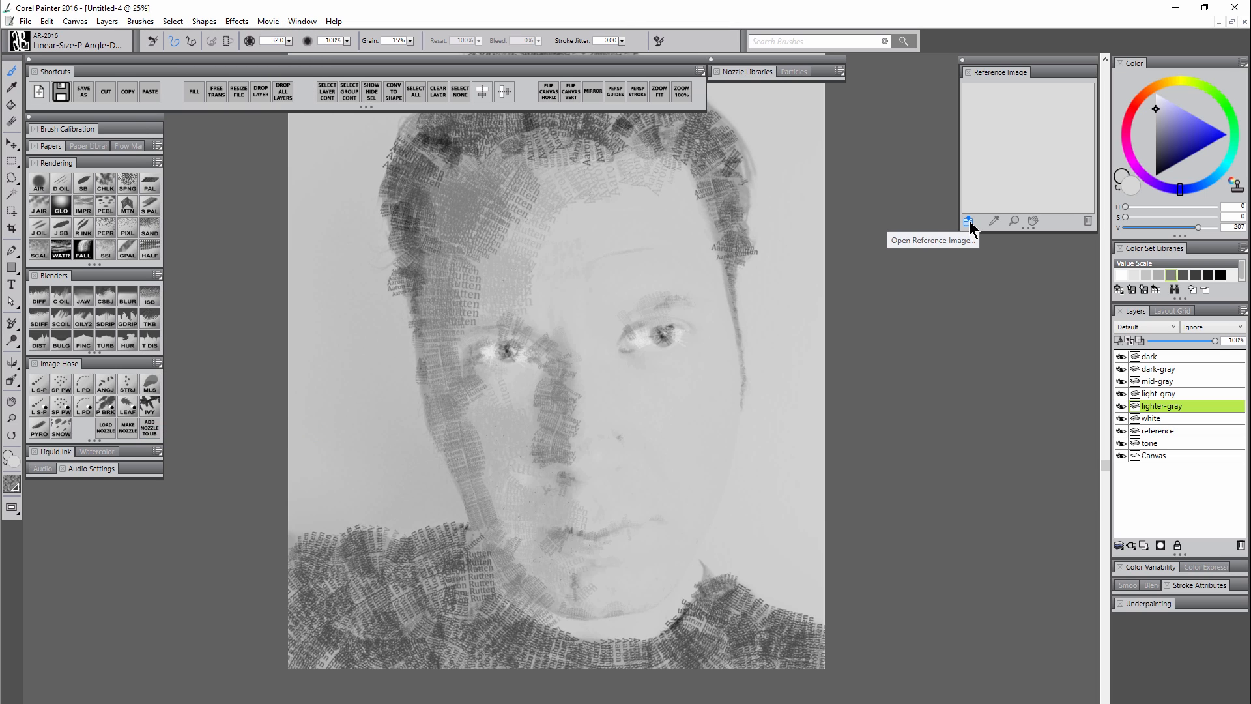
pyautogui.click(969, 223)
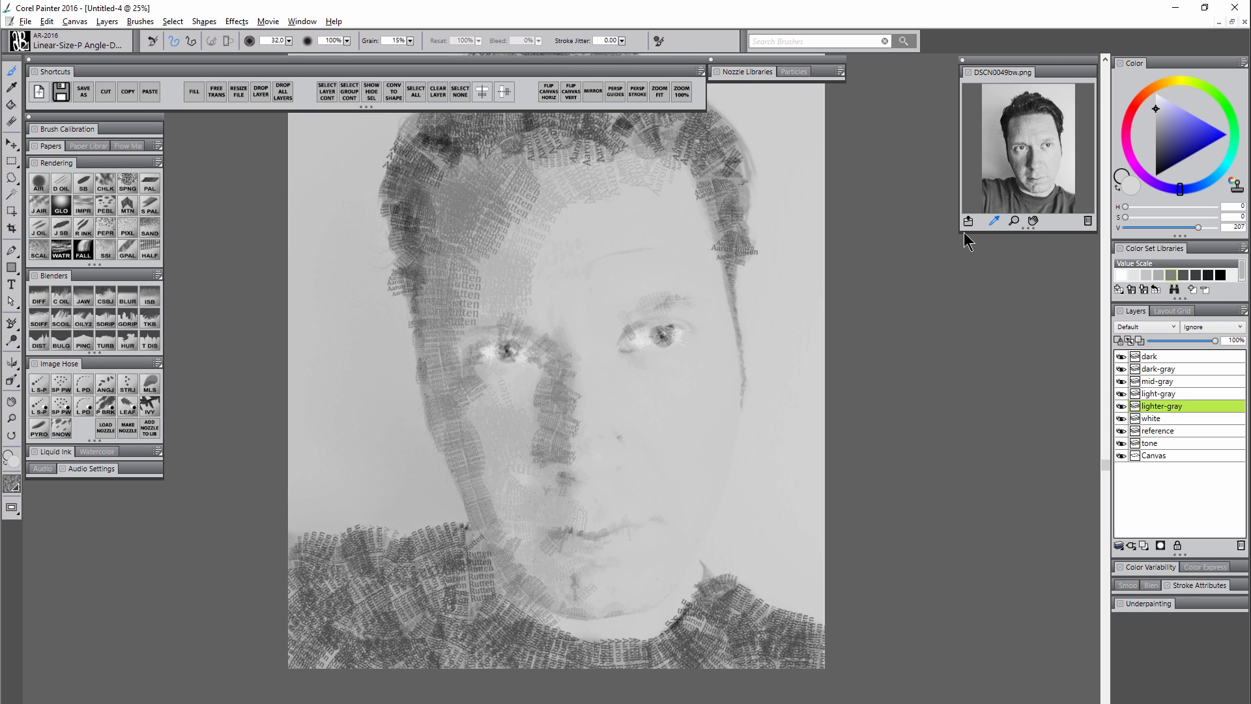
# Enlarge the Reference Image panel and zoom its photo so the face fills it.
pyautogui.moveTo(961, 232); pyautogui.dragTo(961, 297)
pyautogui.moveTo(962, 208); pyautogui.dragTo(916, 209)
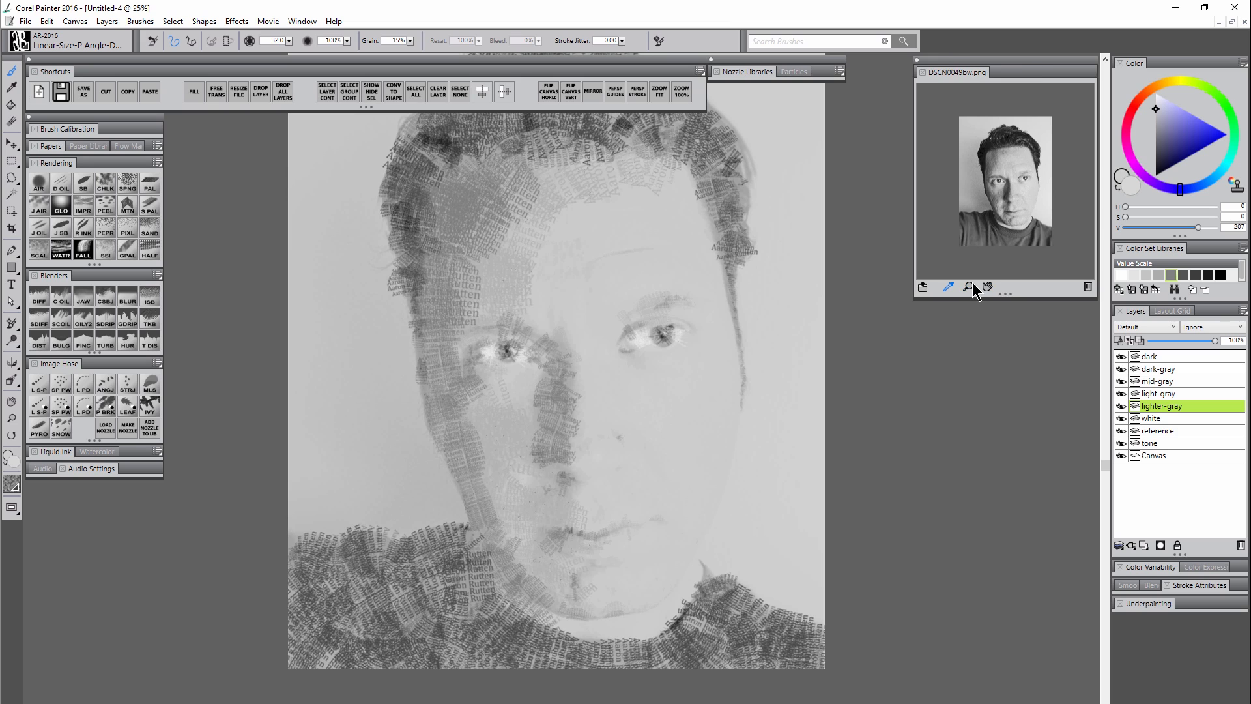
pyautogui.click(970, 290)
pyautogui.click(1006, 203)
pyautogui.moveTo(1026, 360); pyautogui.dragTo(1015, 321)
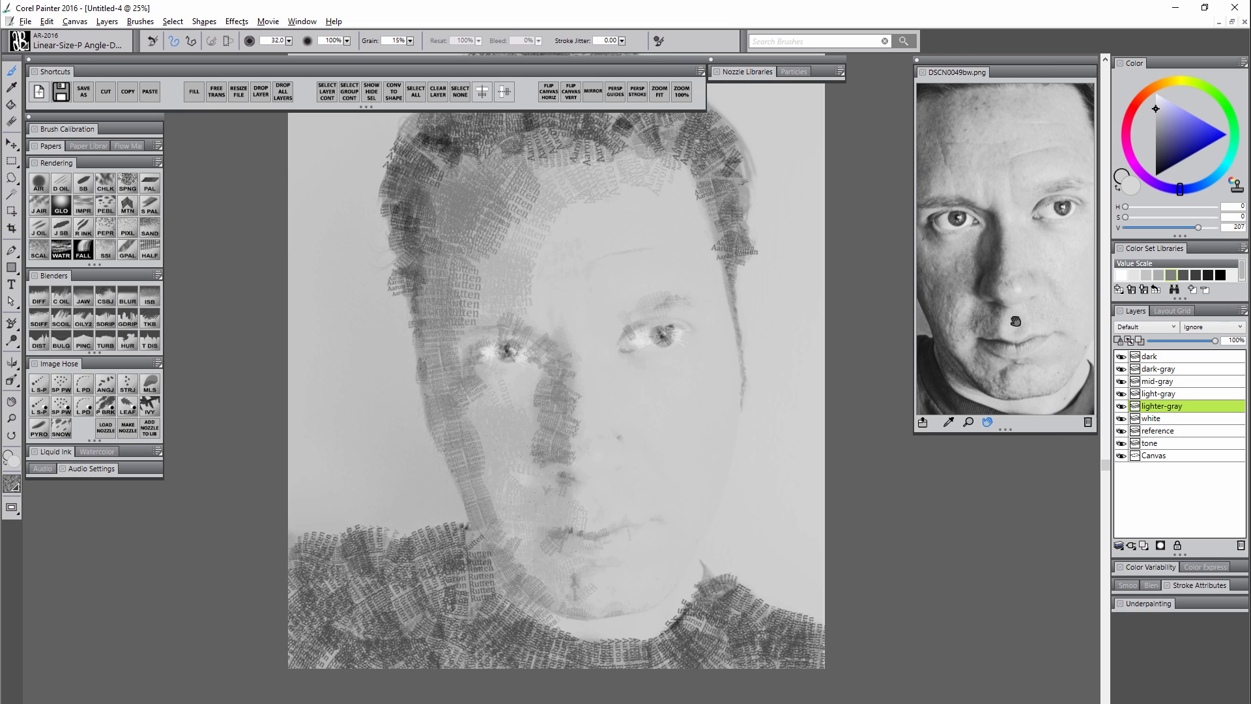
pyautogui.moveTo(914, 345); pyautogui.dragTo(874, 345)
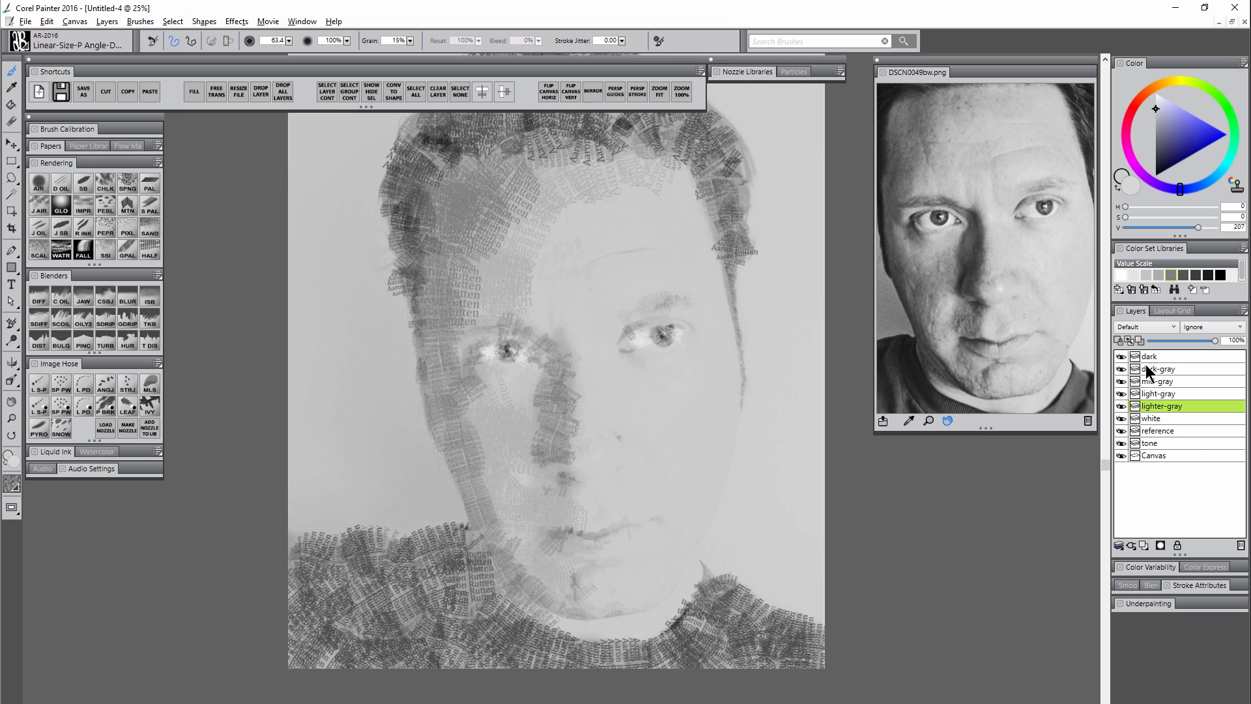
# Add a small pure white text highlight on the nose tip on the white layer.
pyautogui.click(1153, 418)
pyautogui.moveTo(1165, 112); pyautogui.dragTo(1150, 90)
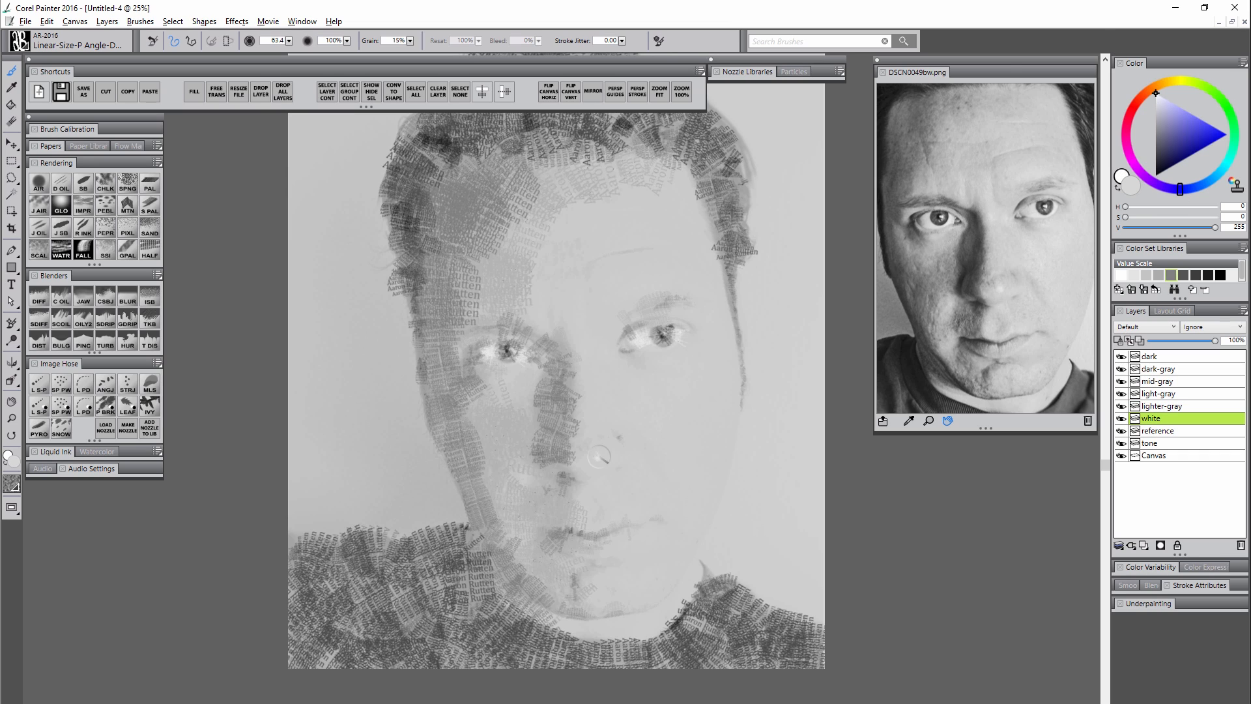
# On the lighter-gray layer, paint text strokes in a gray of value 229 over the nose, cheek, jaw and forehead.
pyautogui.click(1167, 406)
pyautogui.moveTo(1156, 99); pyautogui.dragTo(1152, 104)
pyautogui.hotkey('ctrl', 'a')
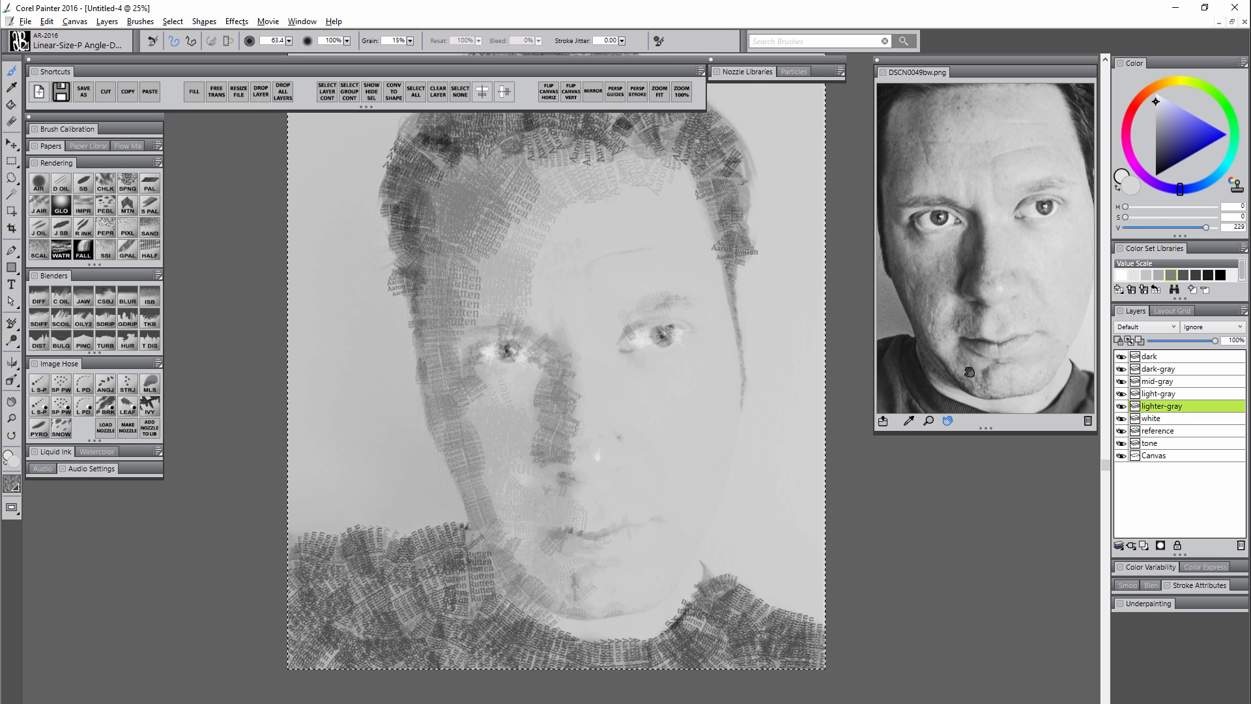
pyautogui.moveTo(591, 438); pyautogui.dragTo(591, 399)
pyautogui.moveTo(711, 480); pyautogui.dragTo(678, 572)
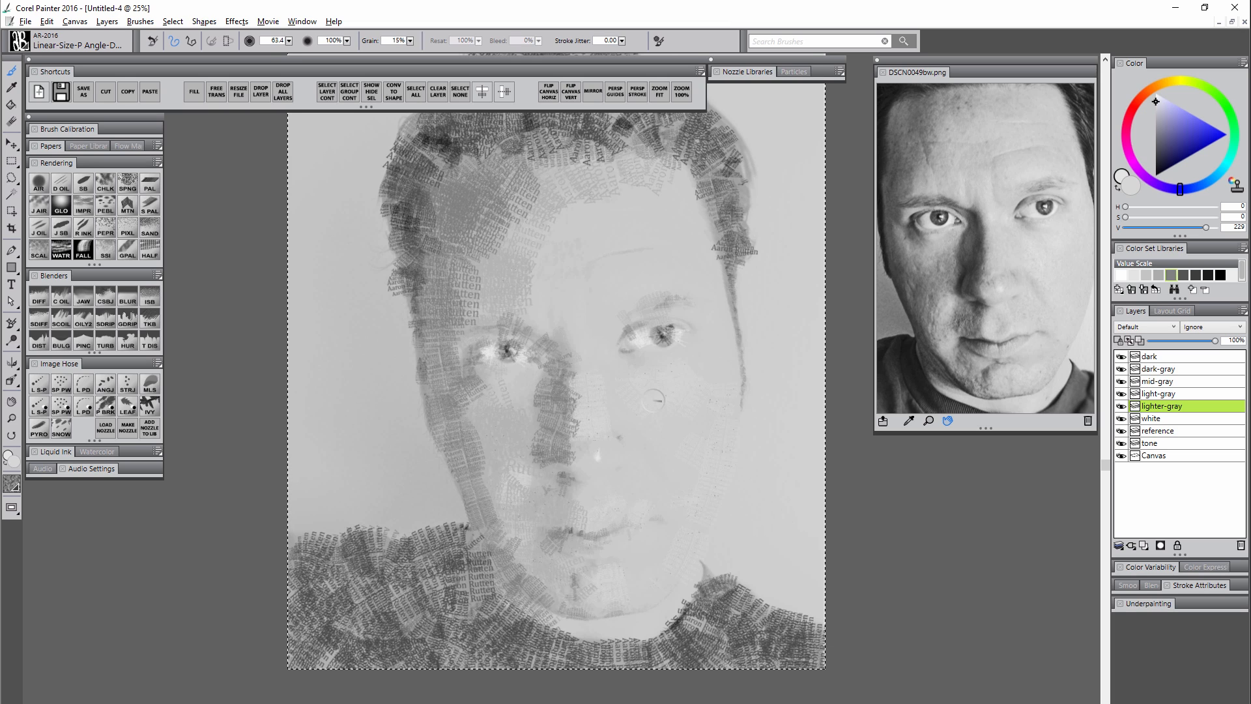
pyautogui.moveTo(628, 289); pyautogui.dragTo(678, 276)
# Select the dark-gray layer.
pyautogui.hotkey('ctrl', 'space')
pyautogui.click(602, 310)
pyautogui.click(608, 316)
pyautogui.click(611, 321)
pyautogui.click(612, 325)
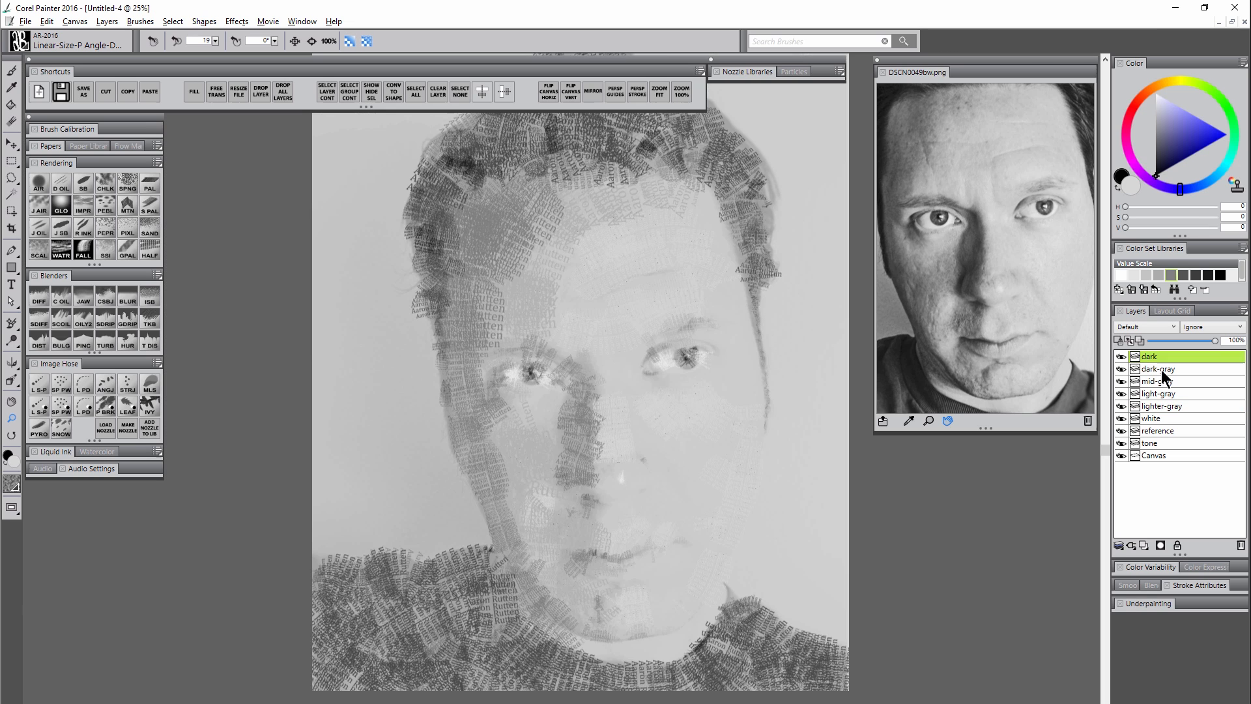
pyautogui.click(1161, 370)
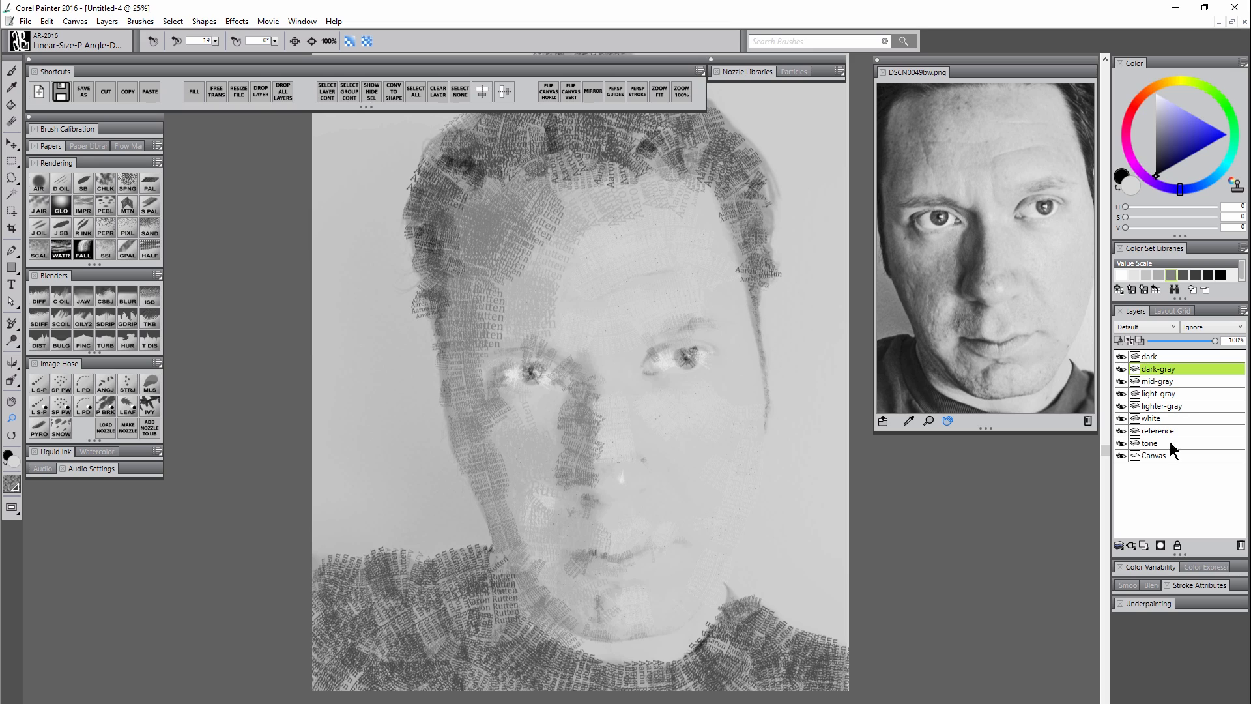
# Add a new layer above the dark-gray layer and name it darker-gray.
pyautogui.click(1145, 544)
pyautogui.doubleClick(1161, 369)
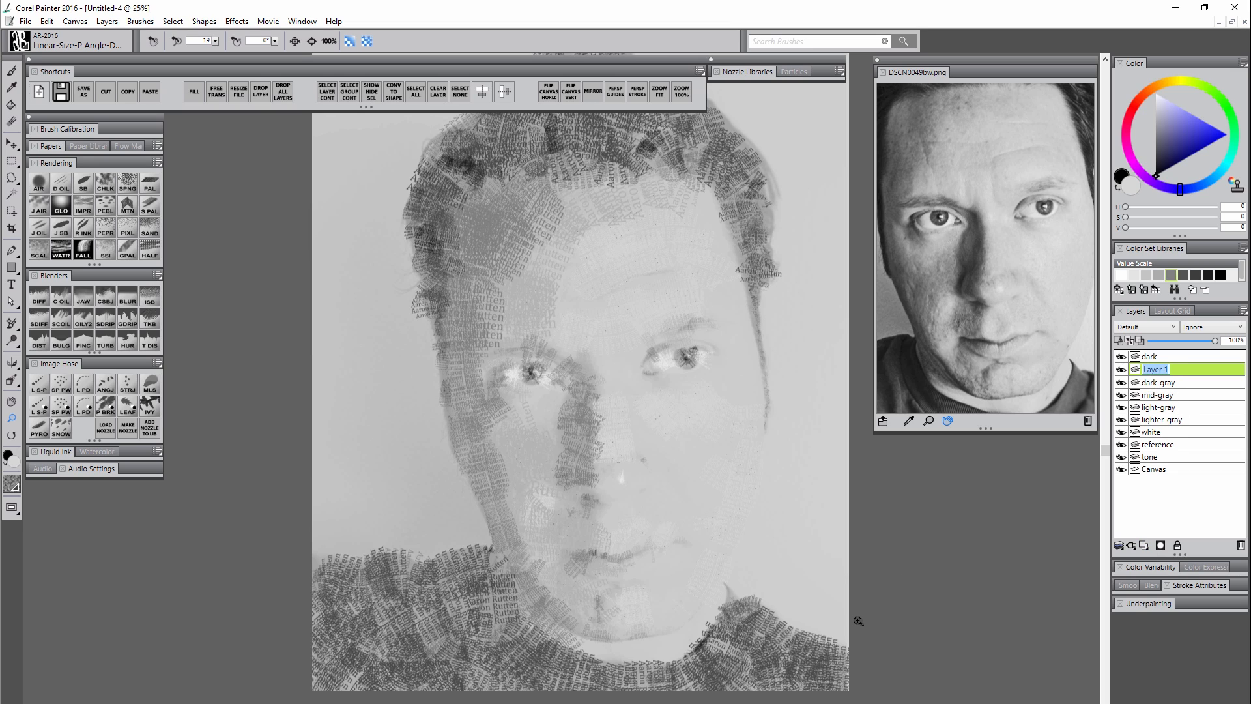
pyautogui.write('darker-gray')
pyautogui.press('Return')
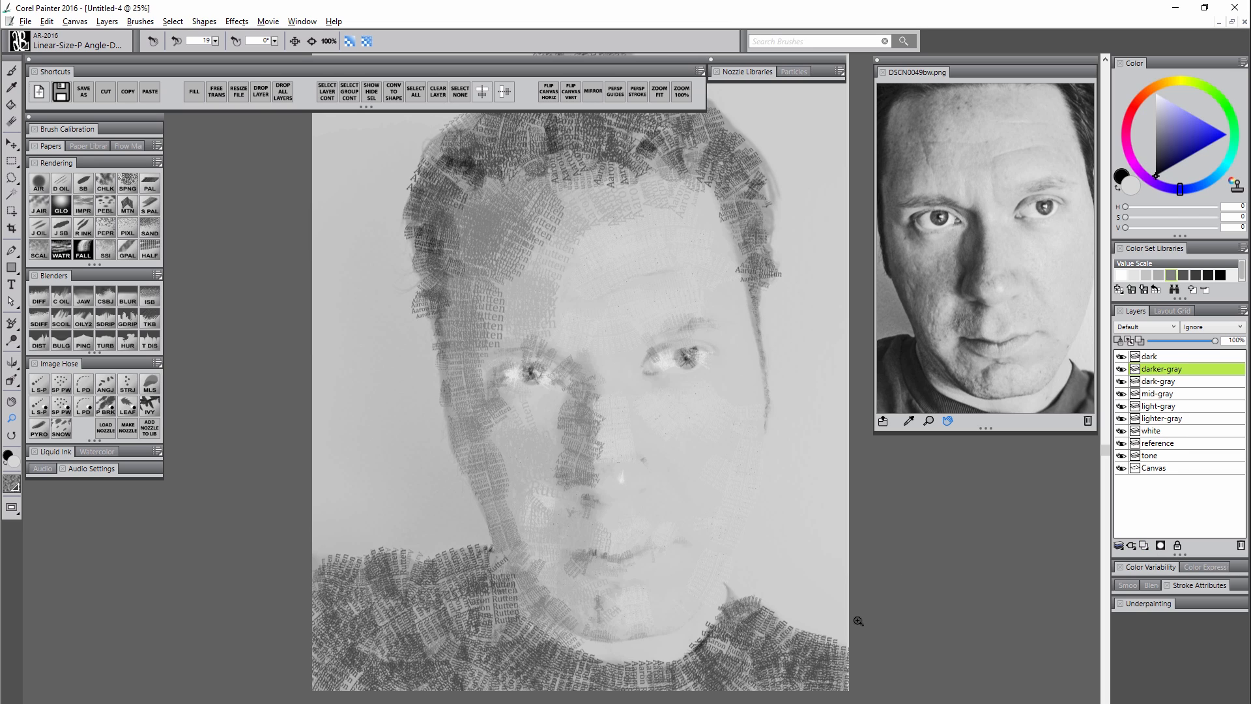
# On the darker-gray layer, paint small text accents around the shadowed-side eye in value 24, using the Linear-Size-P Color nozzle brush at size 40.8.
pyautogui.click(1157, 170)
pyautogui.press('b')
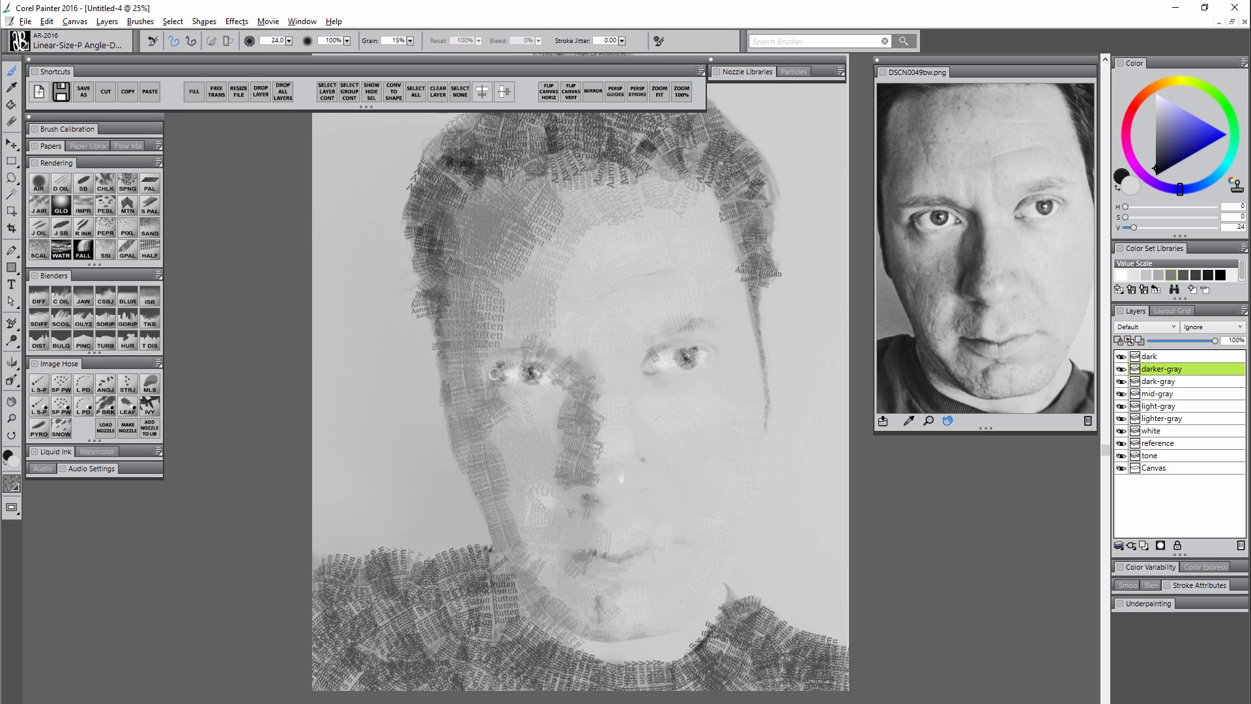
pyautogui.click(39, 406)
pyautogui.press('m')
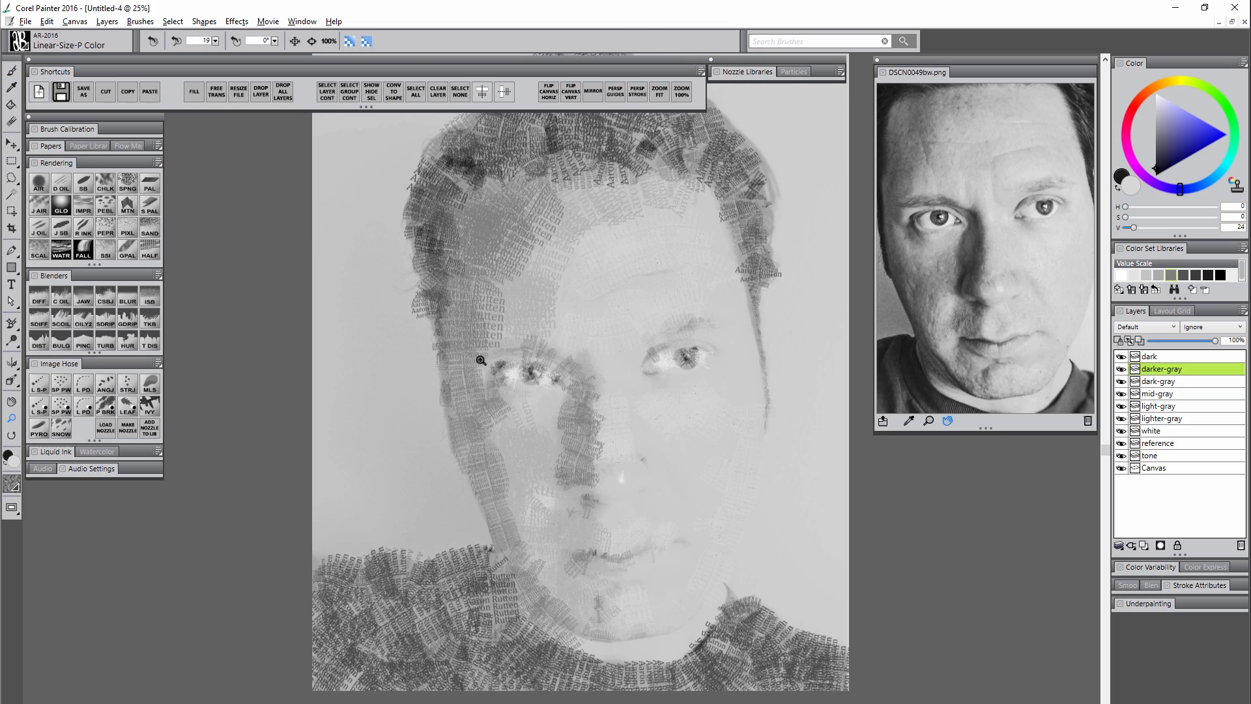
pyautogui.click(481, 360)
pyautogui.click(506, 370)
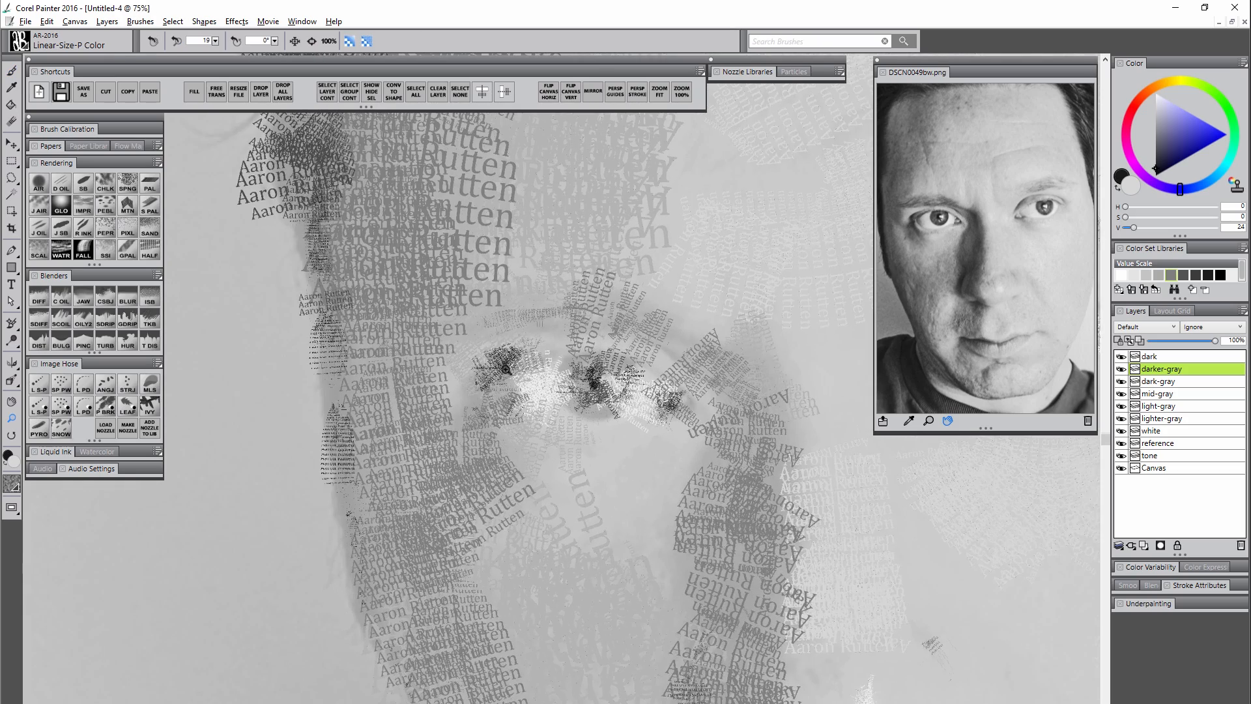
pyautogui.keyDown('alt'); pyautogui.click(506, 370); pyautogui.keyUp('alt')
pyautogui.keyDown('alt'); pyautogui.click(525, 399); pyautogui.keyUp('alt')
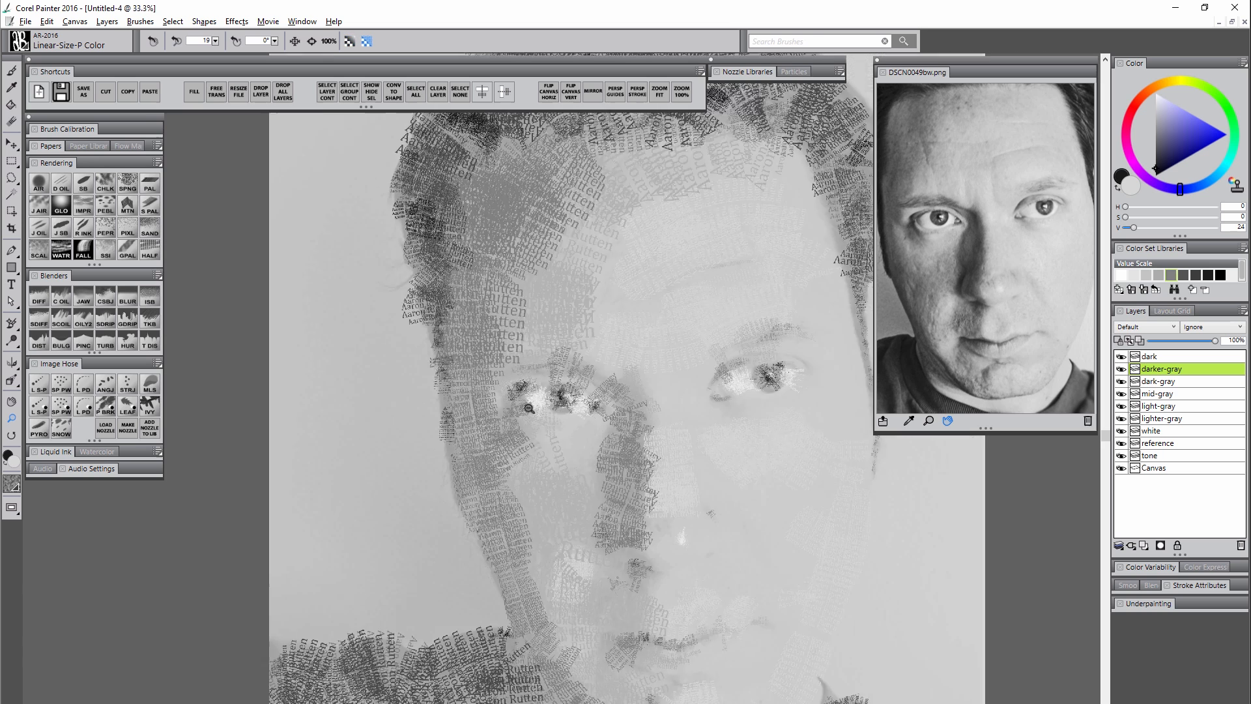
pyautogui.keyDown('alt'); pyautogui.click(529, 408); pyautogui.keyUp('alt')
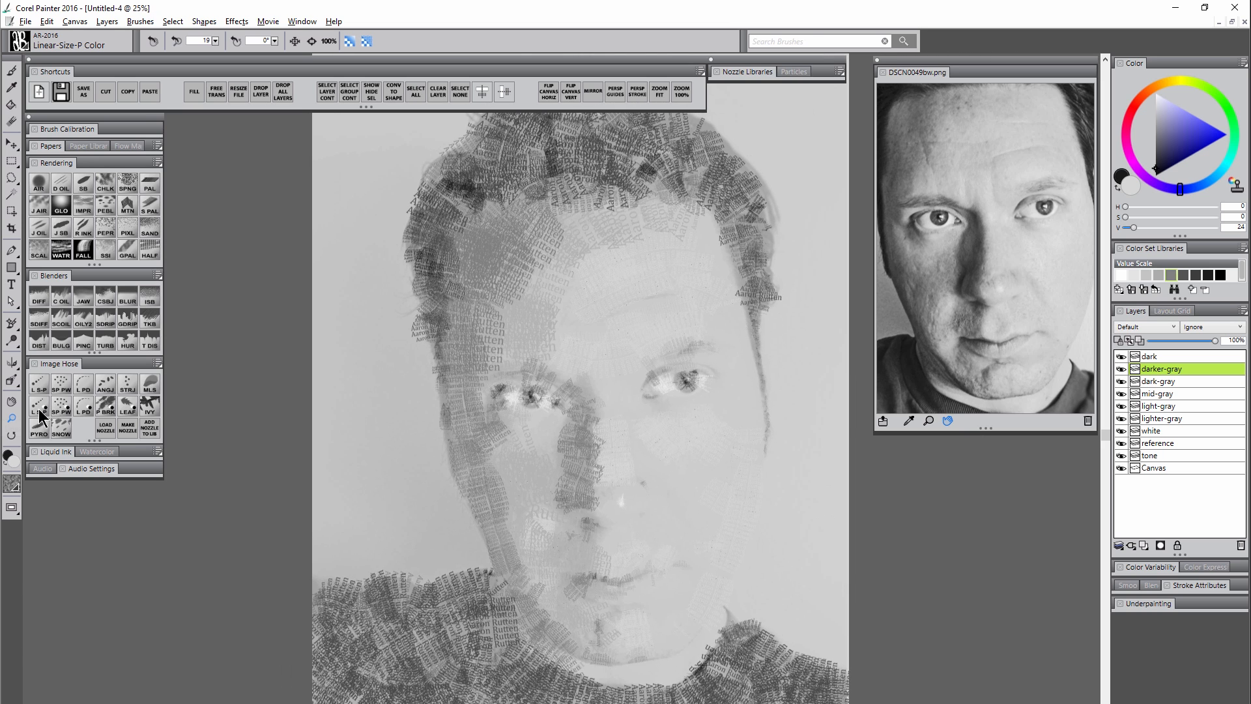
pyautogui.click(37, 415)
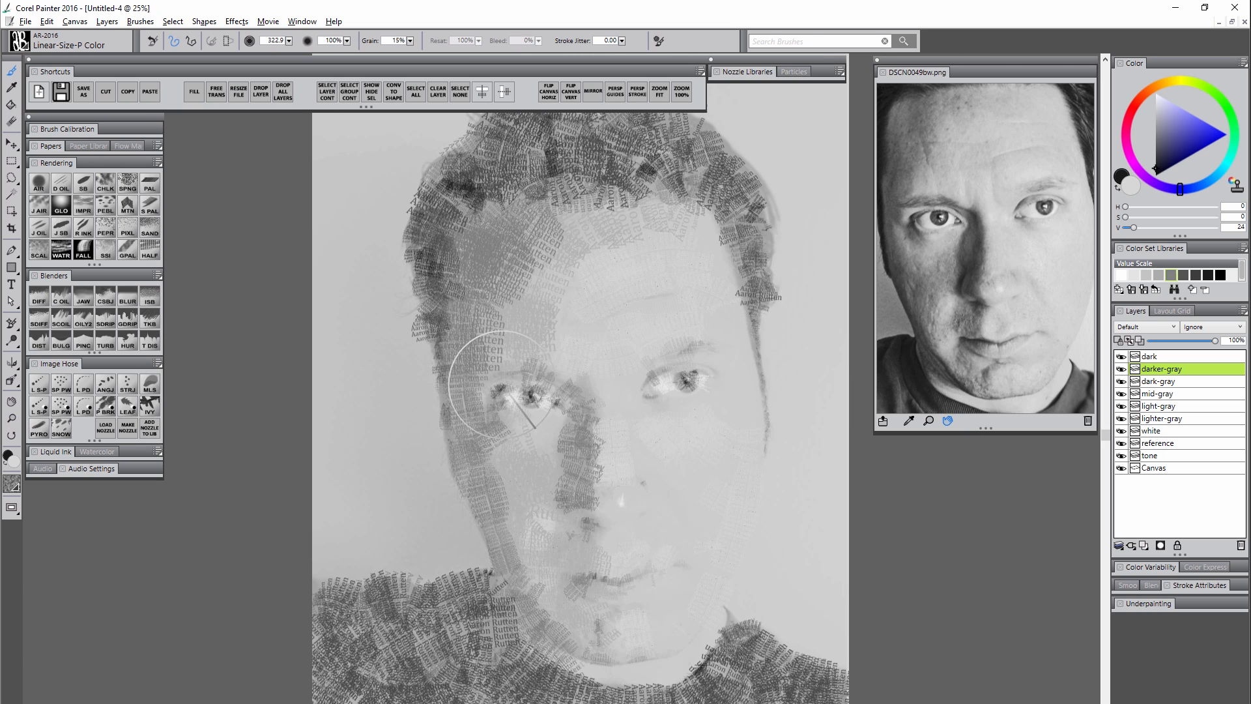
pyautogui.moveTo(500, 383); pyautogui.dragTo(502, 384)
pyautogui.press('[')
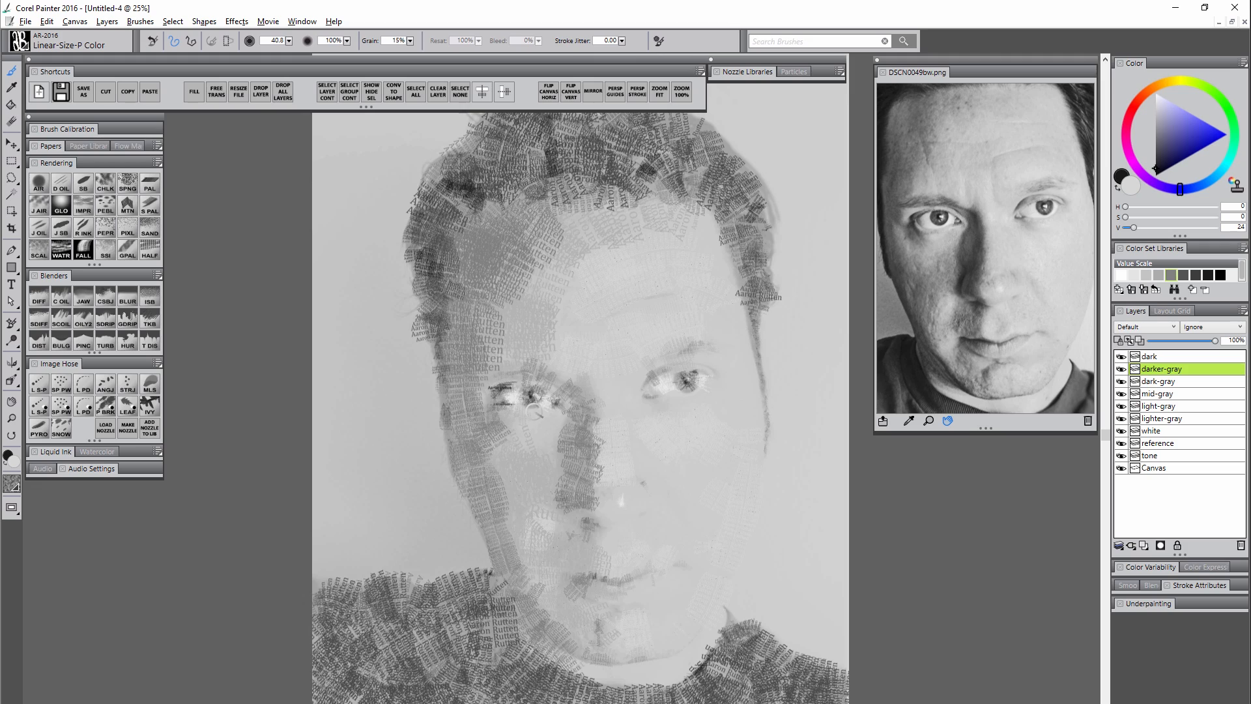
# Examine the small dark text marks around the shadowed-side eye up close.
pyautogui.click(12, 419)
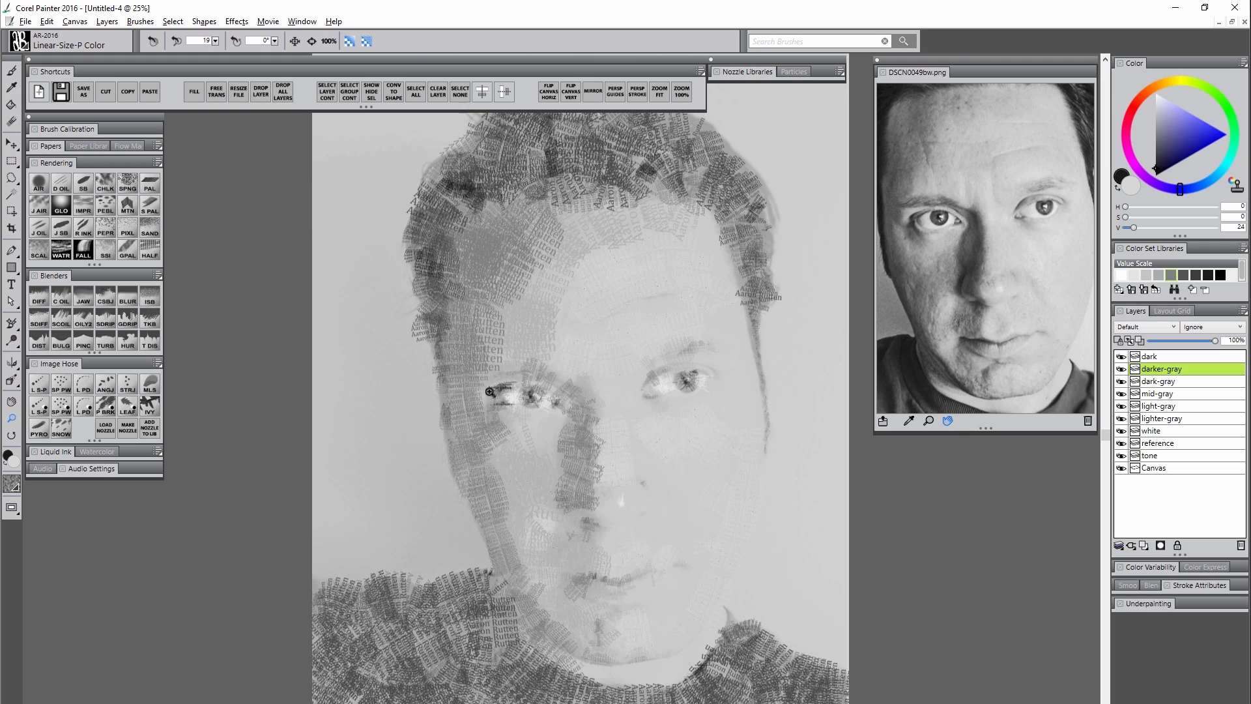
pyautogui.click(514, 409)
pyautogui.click(513, 410)
pyautogui.click(513, 409)
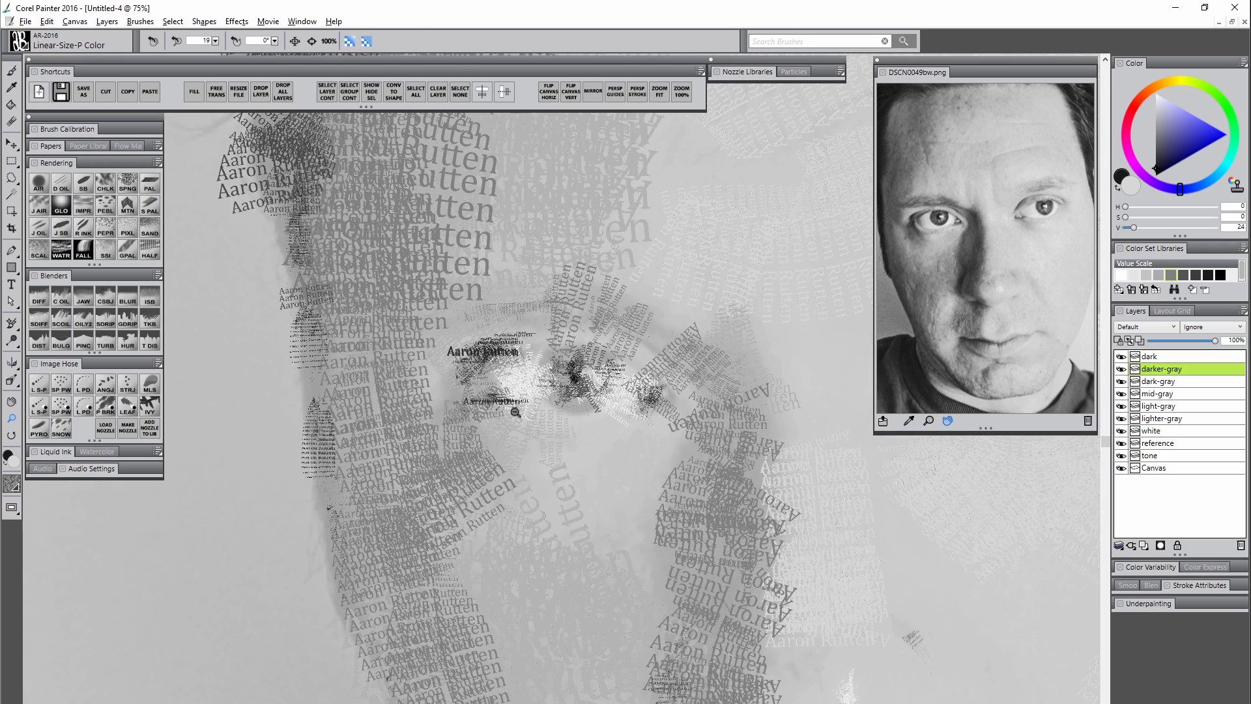
pyautogui.hotkey('ctrl', '-')
pyautogui.hotkey('ctrl', '-')
pyautogui.hotkey('ctrl', '-')
pyautogui.hotkey('ctrl', '-')
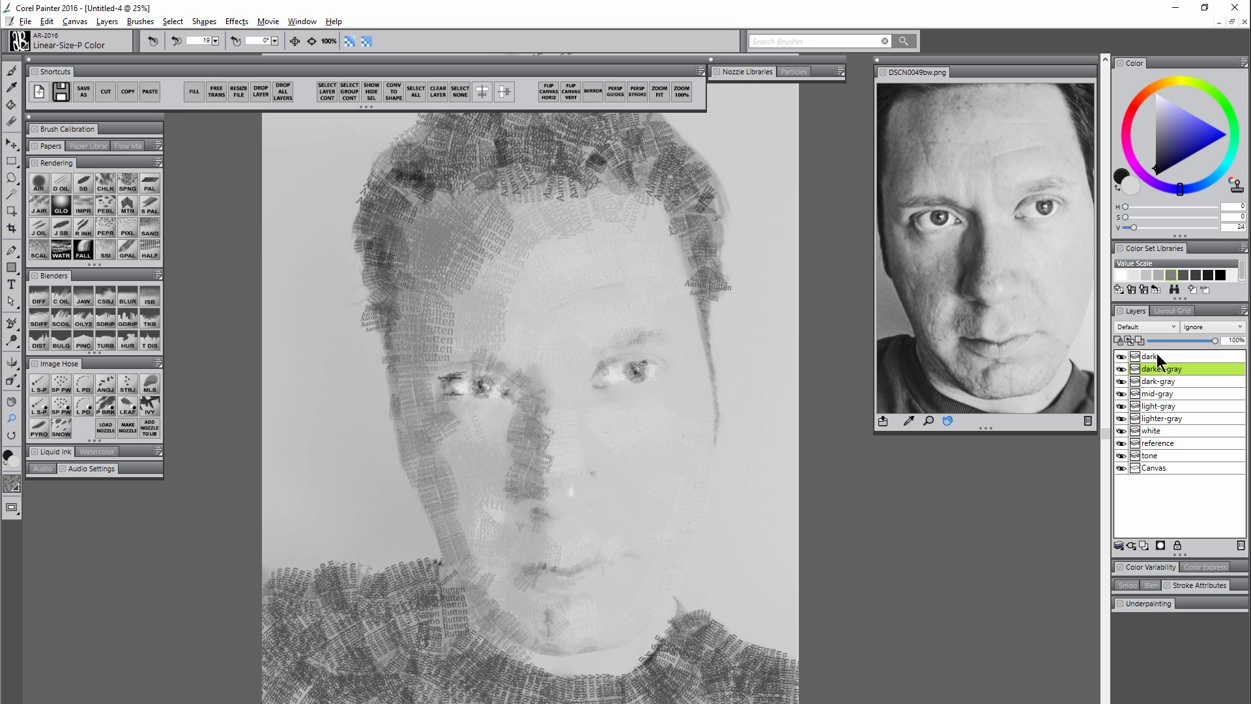
# Add a new layer above the dark layer and place one large dark name text over the shadowed-side eyebrow.
pyautogui.click(1156, 356)
pyautogui.click(1144, 545)
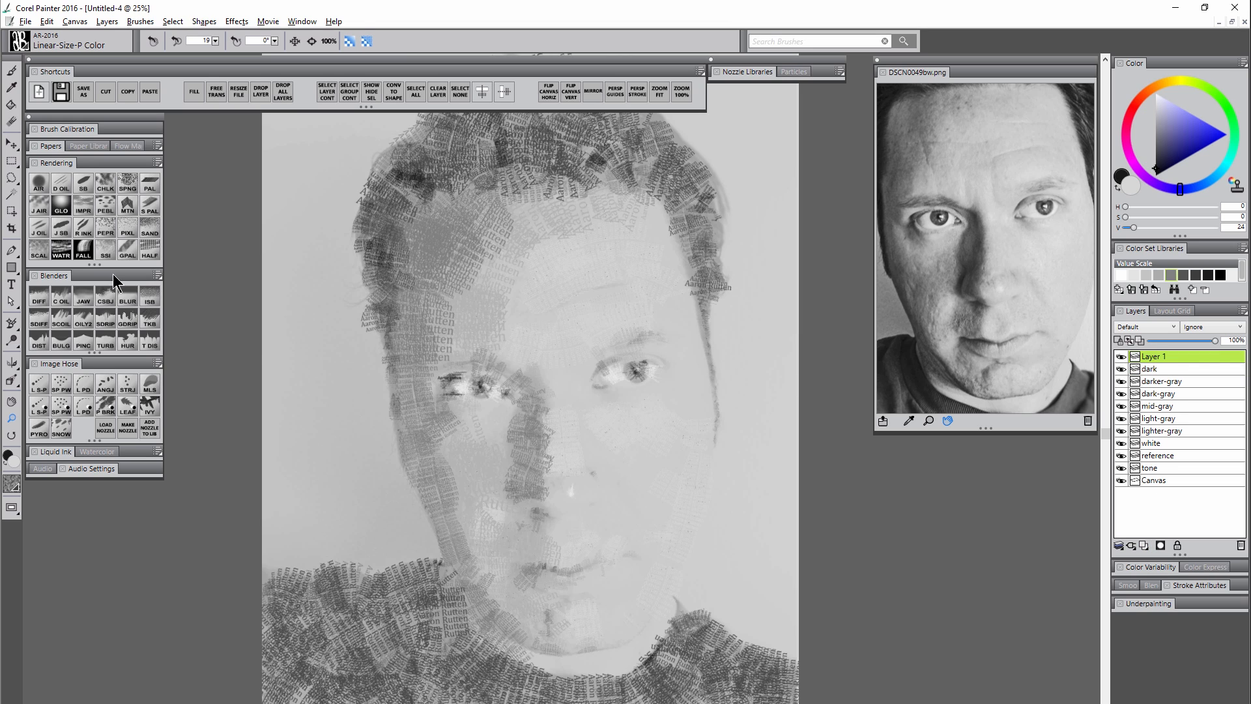
pyautogui.press('b')
pyautogui.click(453, 357)
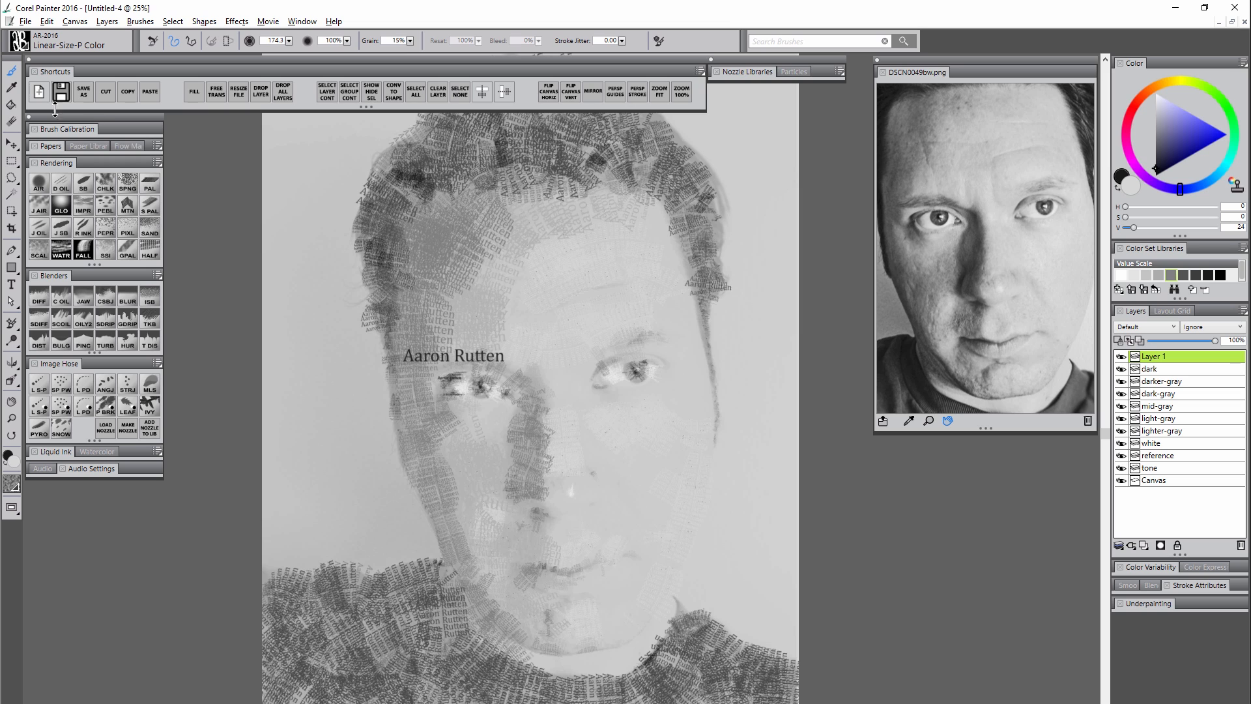
# Free-transform the single name text to shrink it and move it onto the upper eyelid.
pyautogui.click(11, 142)
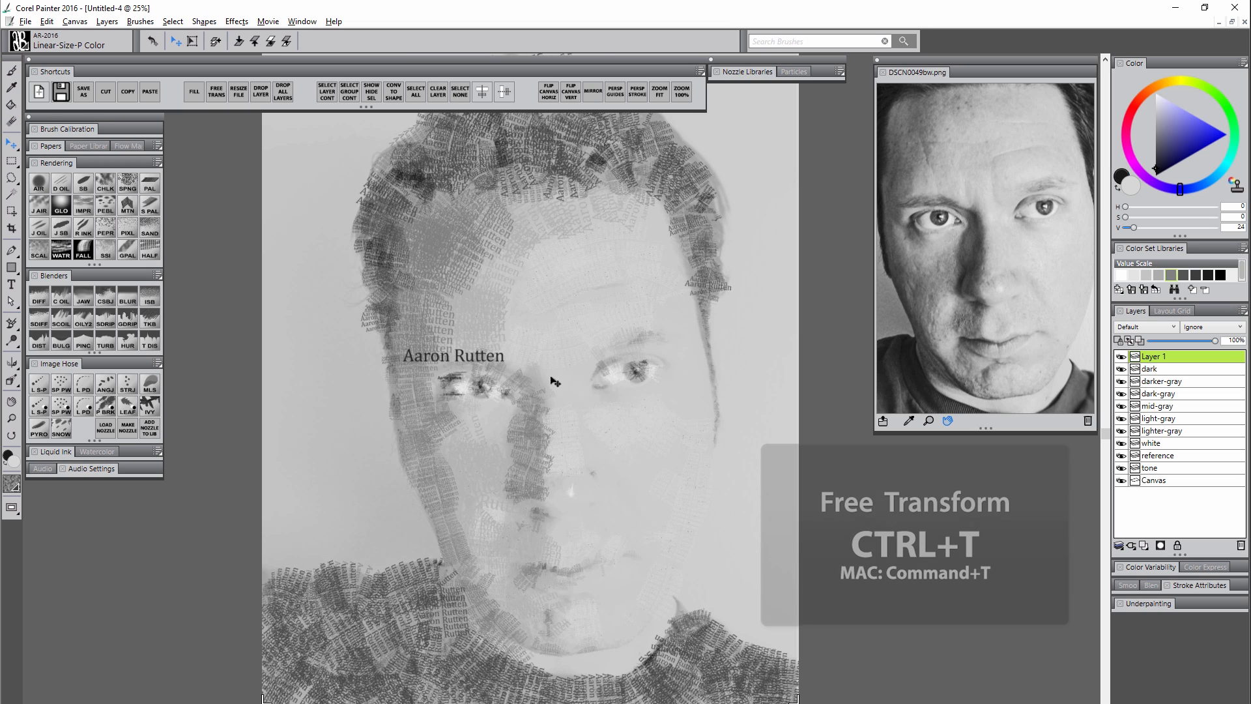
pyautogui.hotkey('ctrl', 't')
pyautogui.moveTo(487, 357); pyautogui.dragTo(462, 358)
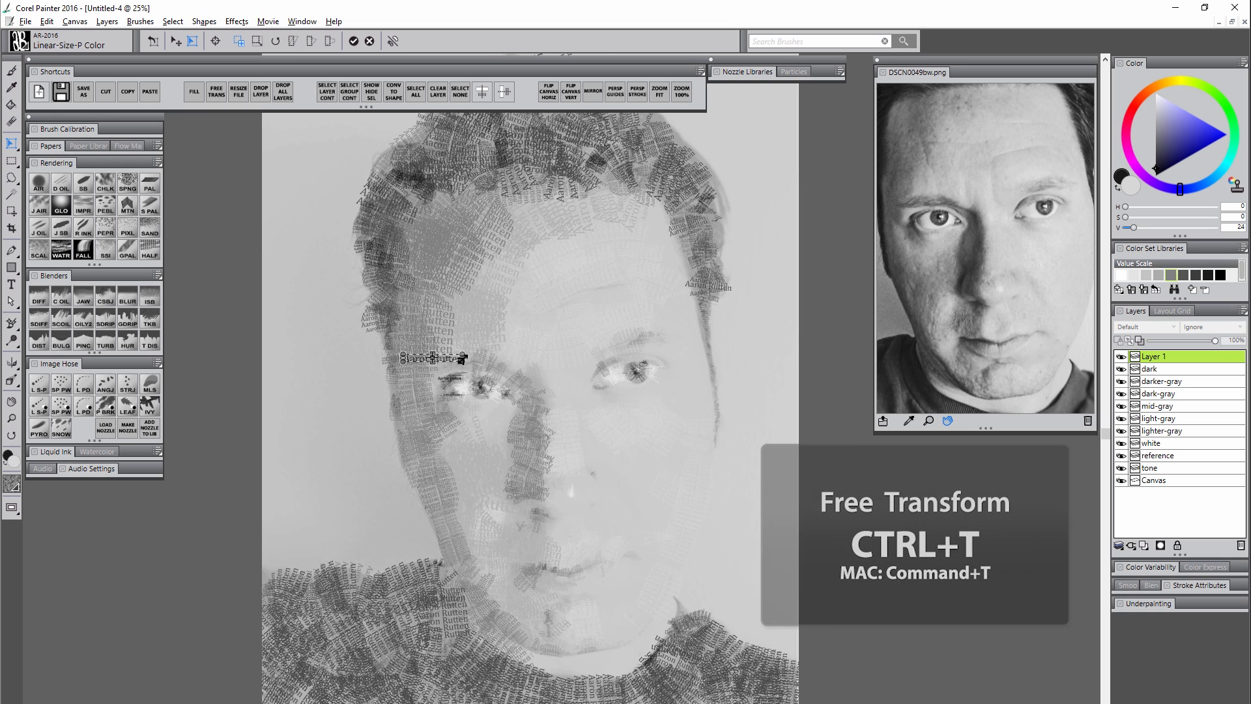
pyautogui.moveTo(466, 350); pyautogui.dragTo(468, 367)
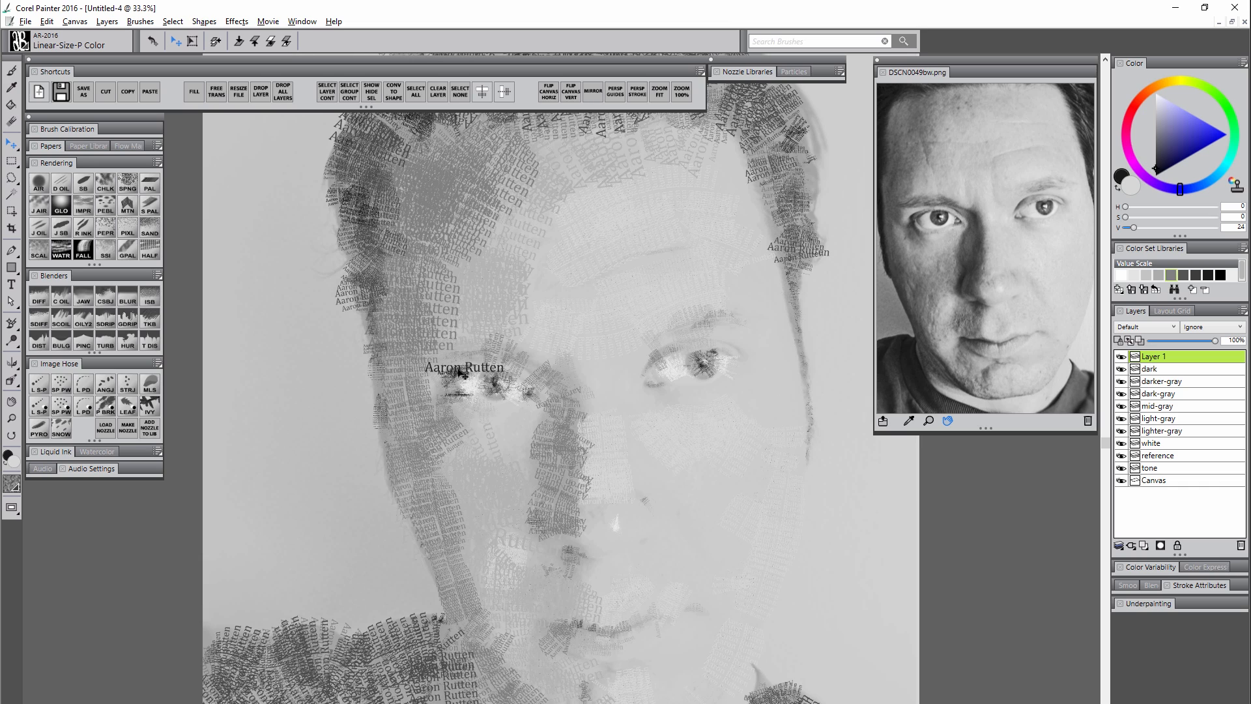
# Rotate the name text counterclockwise to follow the slope of the upper eyelid.
pyautogui.hotkey('ctrl', 't')
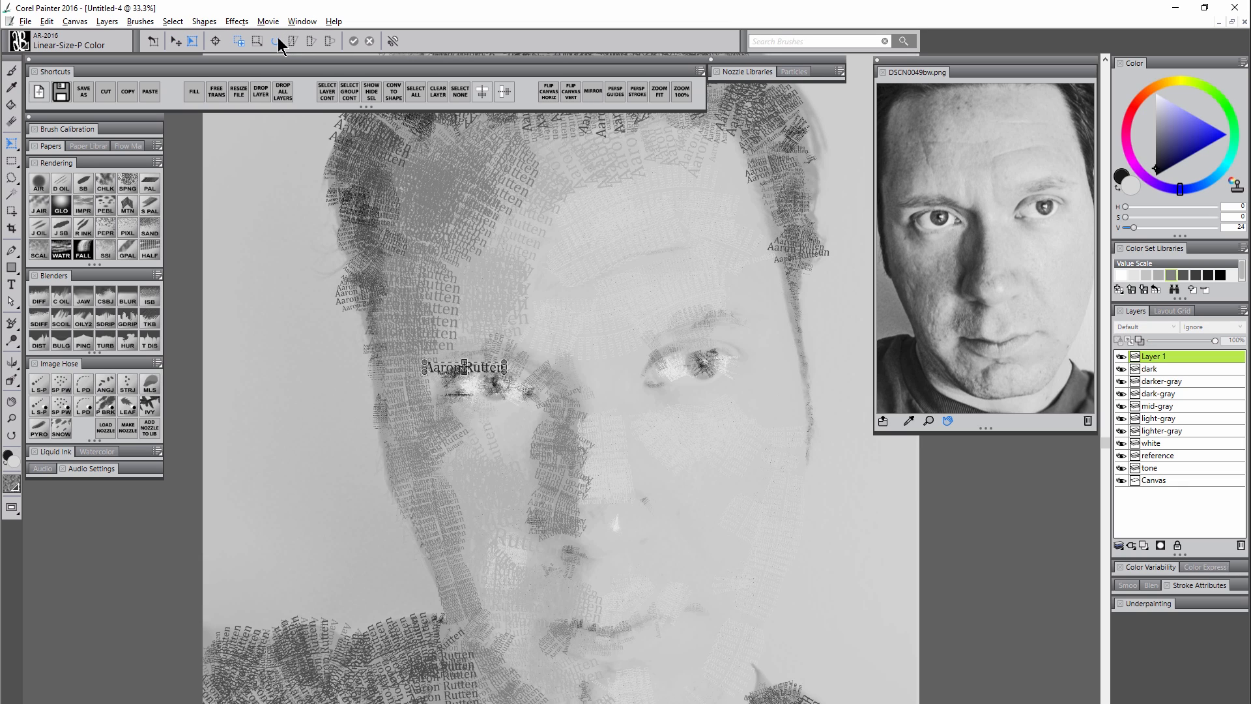
pyautogui.moveTo(503, 354); pyautogui.dragTo(500, 349)
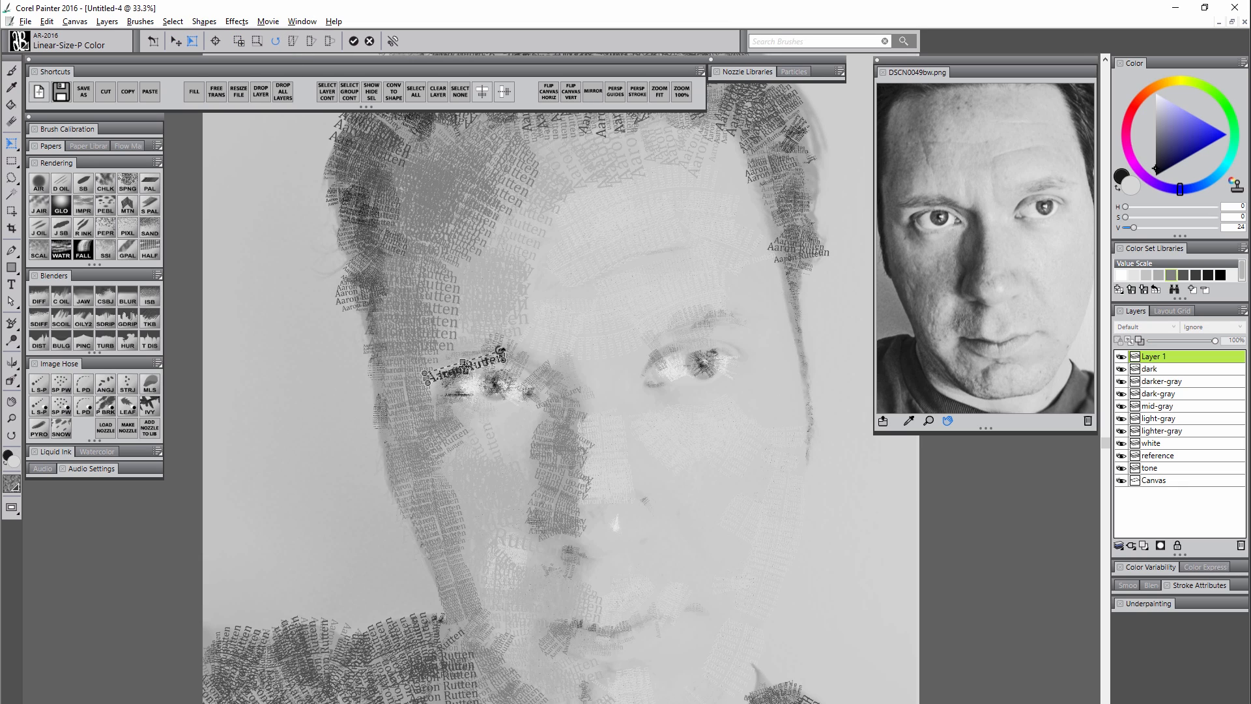
pyautogui.click(354, 40)
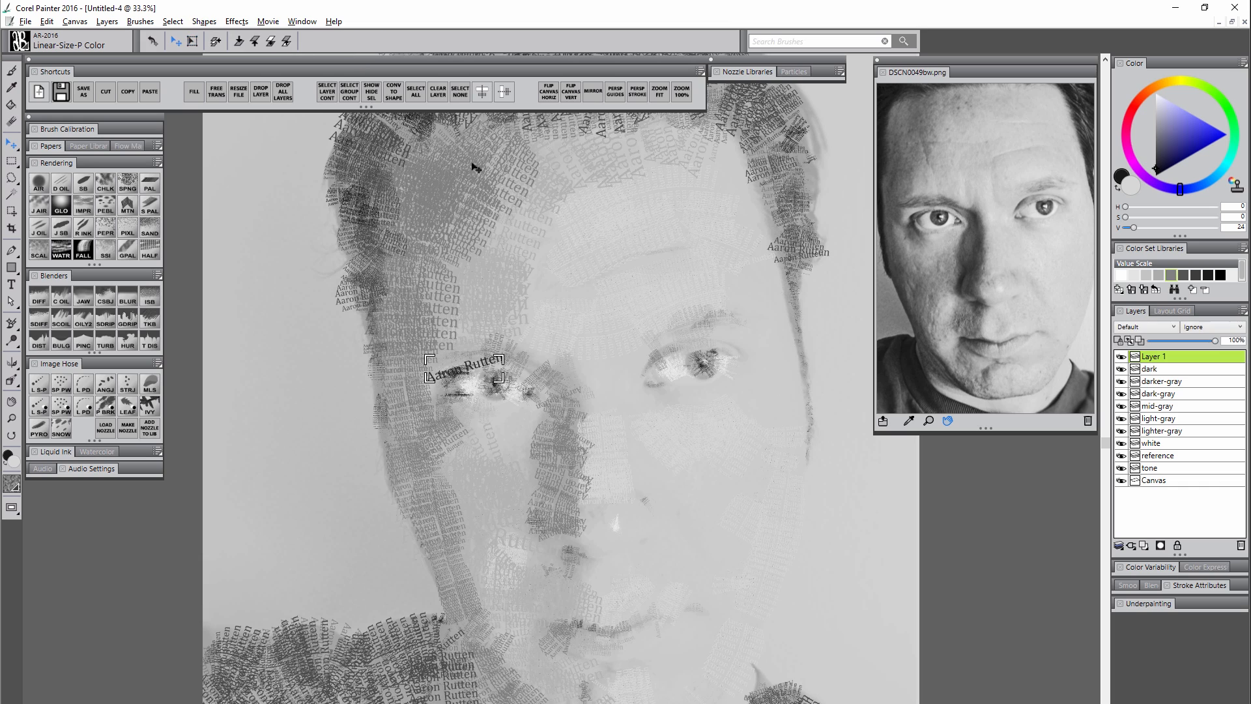
# Scale the rotated name text down further and nudge it into place at the eye's outer corner.
pyautogui.hotkey('ctrl', 't')
pyautogui.moveTo(502, 353); pyautogui.dragTo(476, 368)
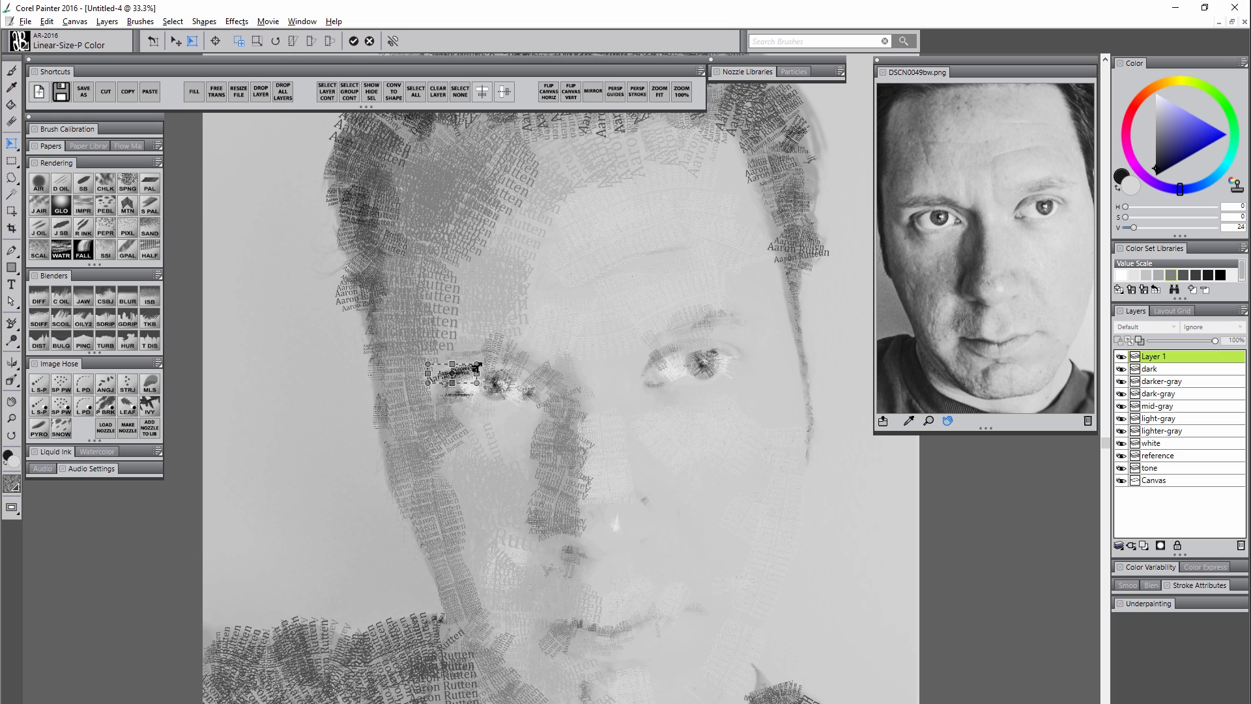
pyautogui.click(354, 41)
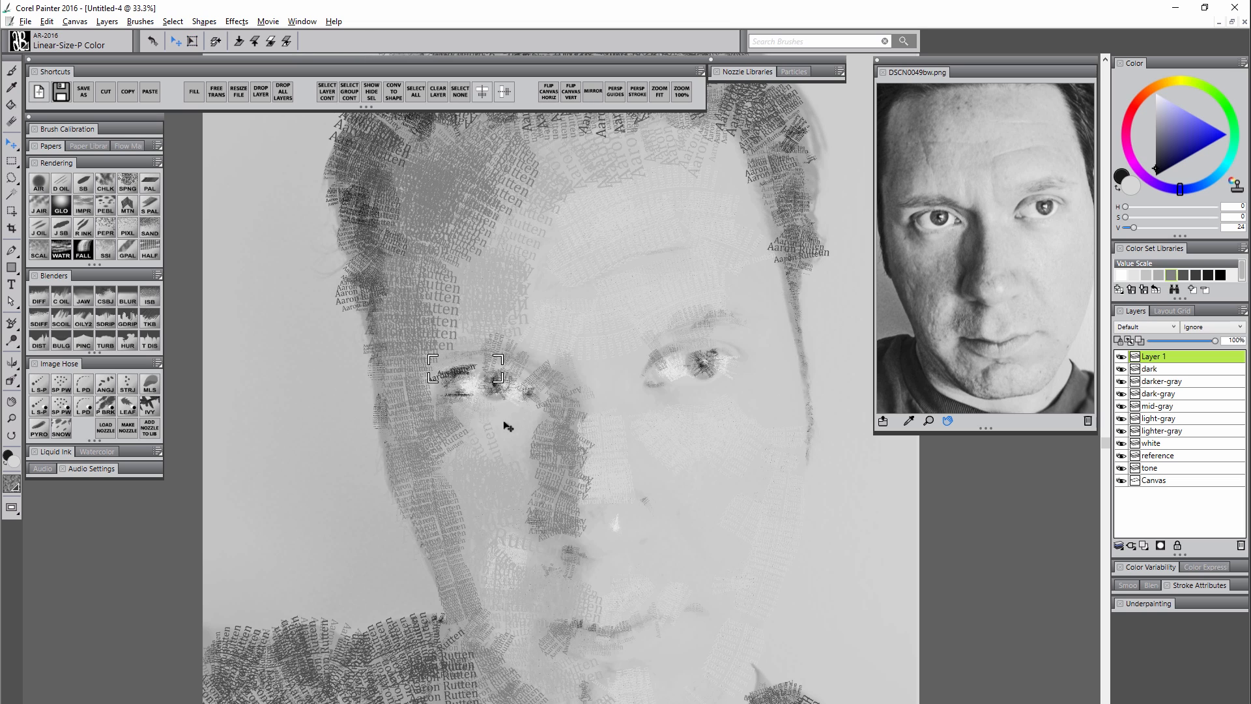
pyautogui.moveTo(465, 378); pyautogui.dragTo(475, 374)
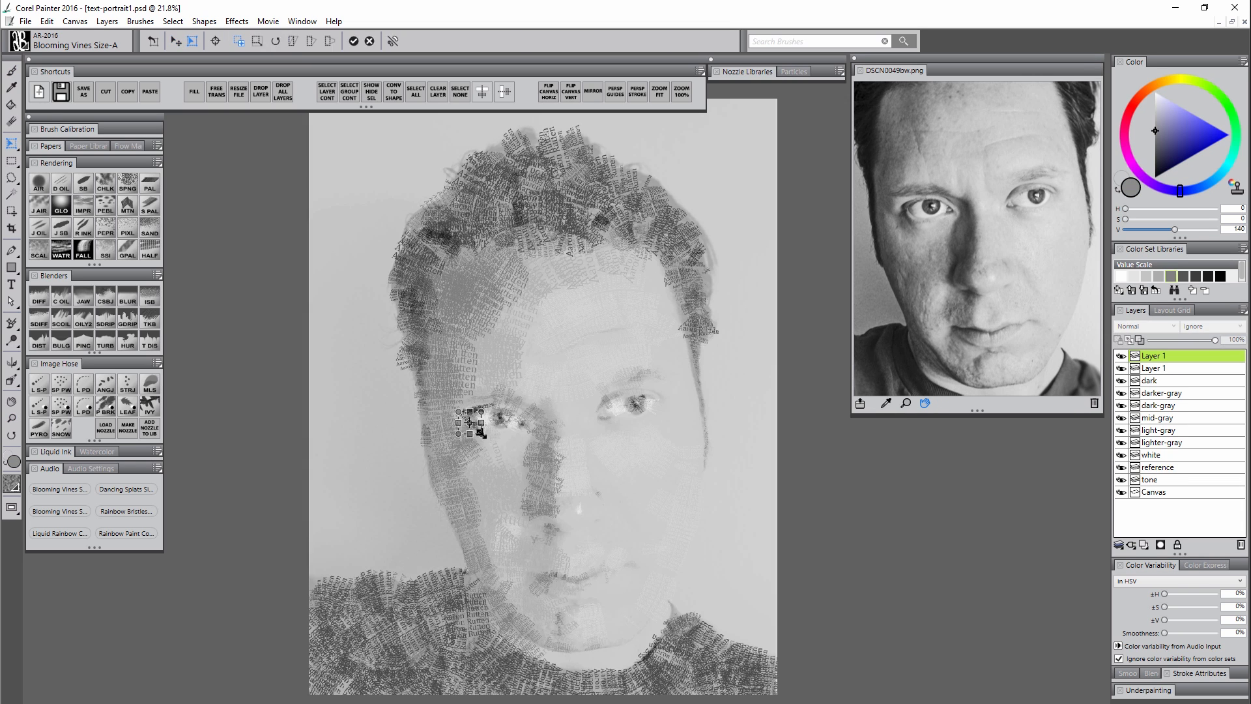
# Fit further transformed name texts to the nose and mouth, and group the detail text layers.
pyautogui.moveTo(541, 502); pyautogui.dragTo(590, 575)
pyautogui.hotkey('ctrl', 'alt', 't')
pyautogui.press('Return')
pyautogui.keyDown('shift'); pyautogui.click(1186, 455); pyautogui.keyUp('shift')
pyautogui.hotkey('ctrl', 'g')
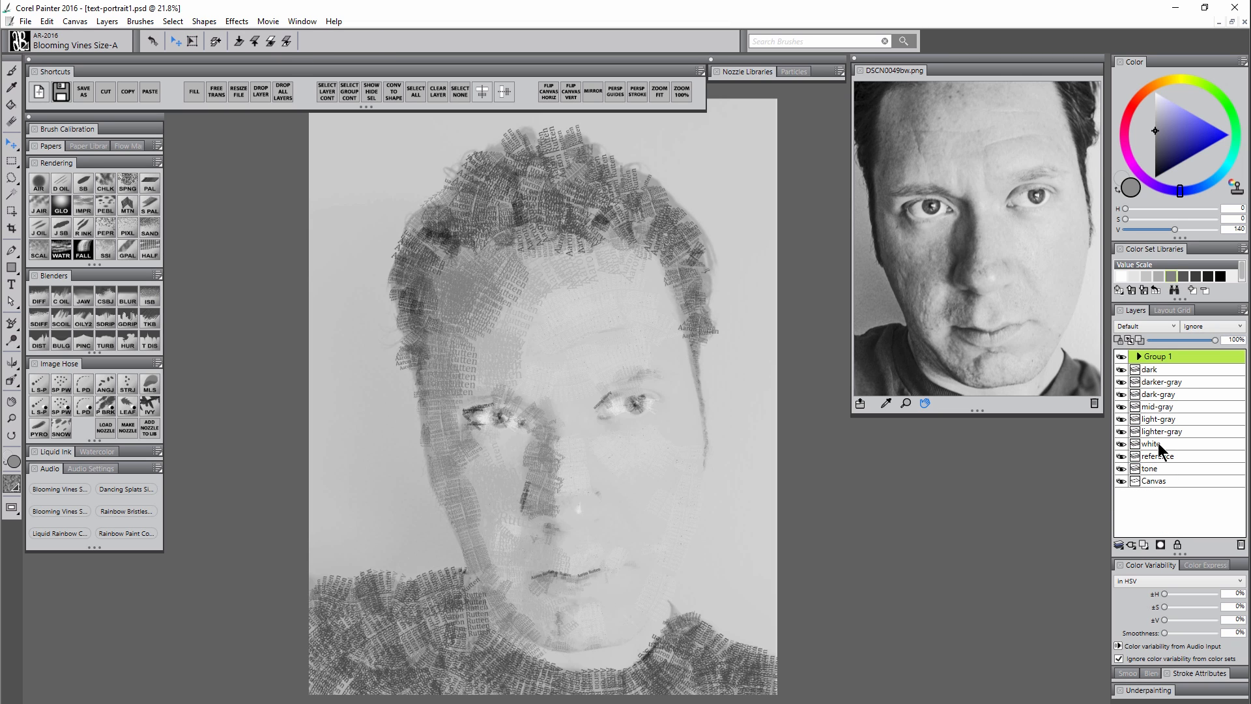
# Add a new layer above the tone layer and name it bg-light.
pyautogui.click(1150, 369)
pyautogui.click(1166, 469)
pyautogui.click(1144, 545)
pyautogui.doubleClick(1156, 468)
pyautogui.write('bg-light')
pyautogui.press('Return')
# On the bg-light layer, paint white text strokes of value 255 over the background beside and above the head.
pyautogui.click(87, 384)
pyautogui.moveTo(730, 130); pyautogui.dragTo(737, 541)
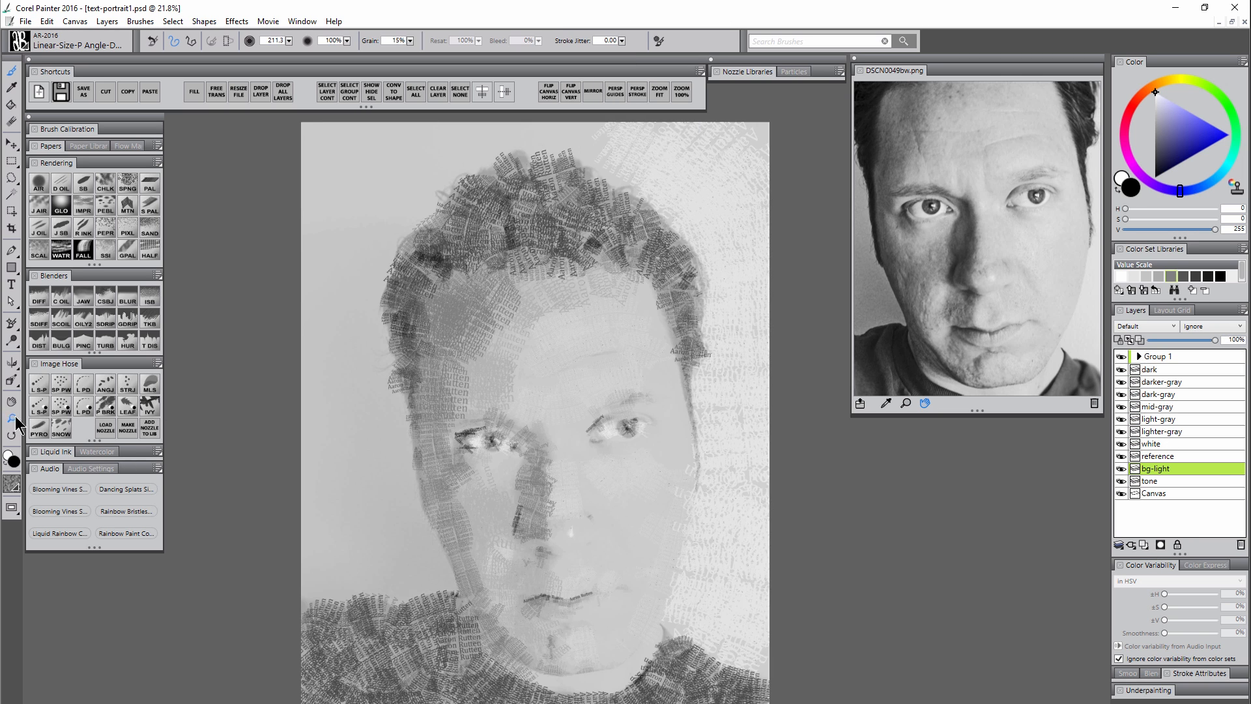
pyautogui.click(16, 423)
pyautogui.keyDown('alt'); pyautogui.click(612, 421); pyautogui.keyUp('alt')
pyautogui.moveTo(515, 140); pyautogui.dragTo(371, 274)
# Paint darker gray text strokes over the background beside the shadowed cheek and above the shoulder.
pyautogui.click(1158, 150)
pyautogui.moveTo(365, 287)
pyautogui.mouseDown()
pyautogui.moveTo(417, 349)
pyautogui.moveTo(469, 515)
pyautogui.moveTo(366, 536)
pyautogui.moveTo(424, 515)
pyautogui.mouseUp()
pyautogui.click(12, 121)
# Paint dark text strokes along the shoulders and collar on the dark layer and across the shirt on the darker-gray layer.
pyautogui.click(1150, 370)
pyautogui.press('b')
pyautogui.moveTo(359, 526); pyautogui.dragTo(486, 523)
pyautogui.moveTo(658, 554); pyautogui.dragTo(674, 606)
pyautogui.click(1162, 384)
pyautogui.click(1156, 166)
pyautogui.moveTo(391, 555)
pyautogui.mouseDown()
pyautogui.moveTo(534, 606)
pyautogui.moveTo(603, 600)
pyautogui.mouseUp()
# Move the reference layer to the top and merge Group 1 with all text layers down to bg-light.
pyautogui.click(1160, 356)
pyautogui.click(1164, 457)
pyautogui.moveTo(1168, 456); pyautogui.dragTo(1182, 355)
pyautogui.click(1181, 367)
pyautogui.keyDown('shift'); pyautogui.click(1160, 472); pyautogui.keyUp('shift')
pyautogui.hotkey('ctrl', 'e')
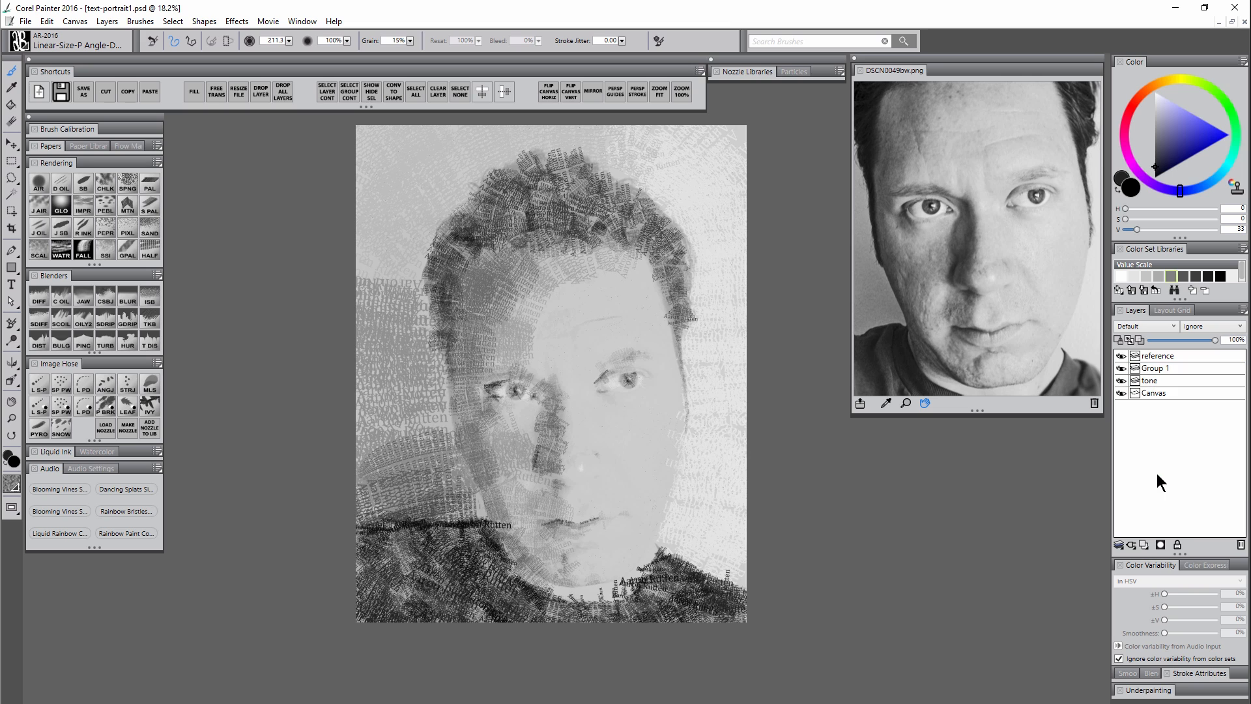
# Hide and delete the reference layer, and rename the combined text layer merged.
pyautogui.click(1122, 357)
pyautogui.click(1173, 356)
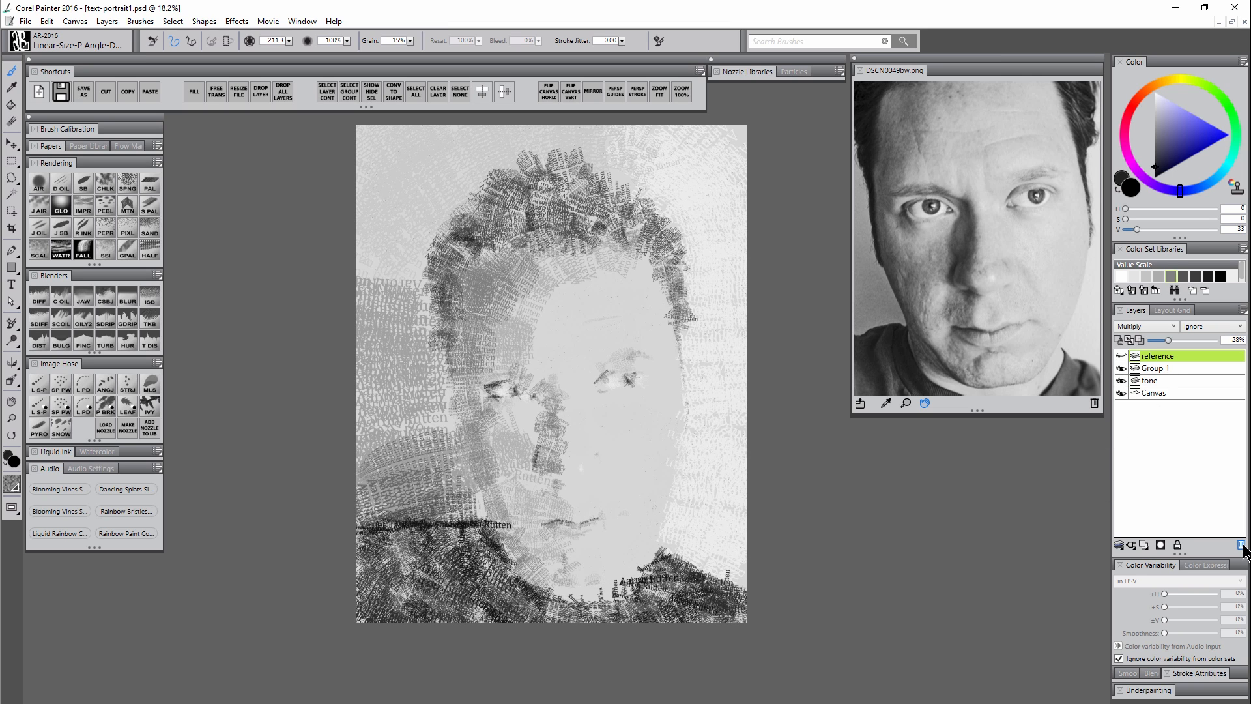
pyautogui.click(1241, 545)
pyautogui.doubleClick(1158, 359)
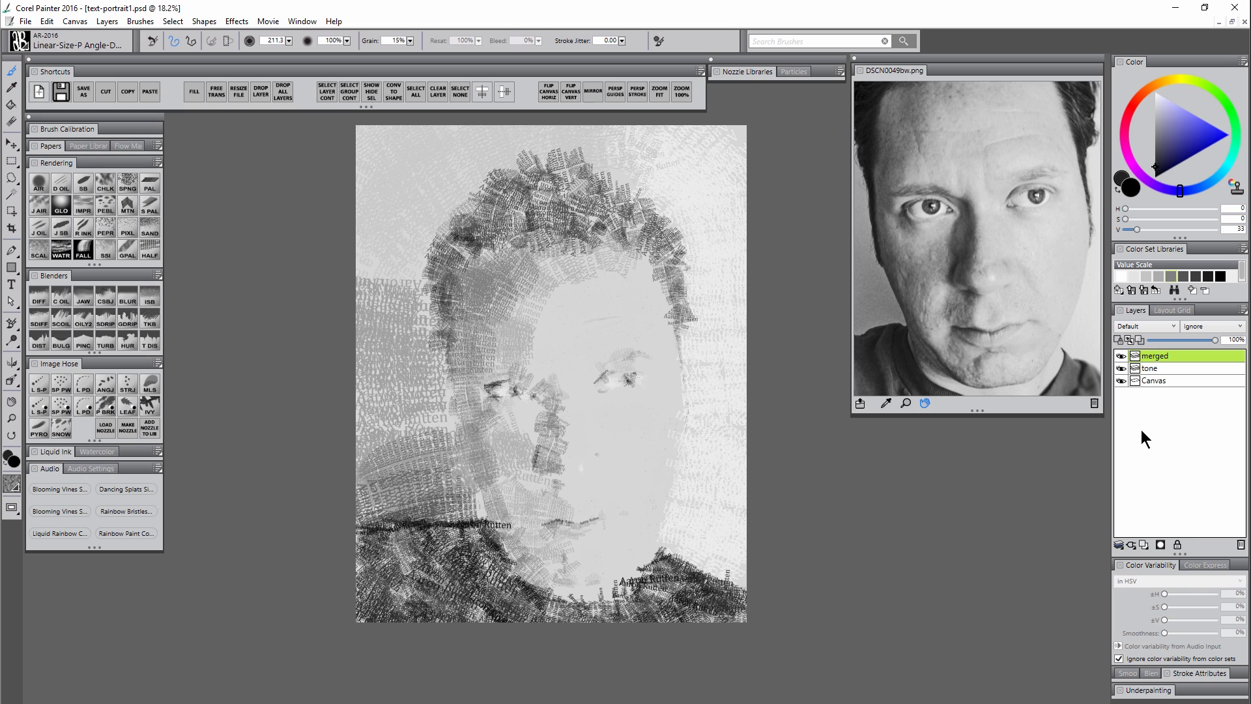
# On the merged layer, paint gray text strokes around both eyes and beside the nose bridge.
pyautogui.click(1156, 97)
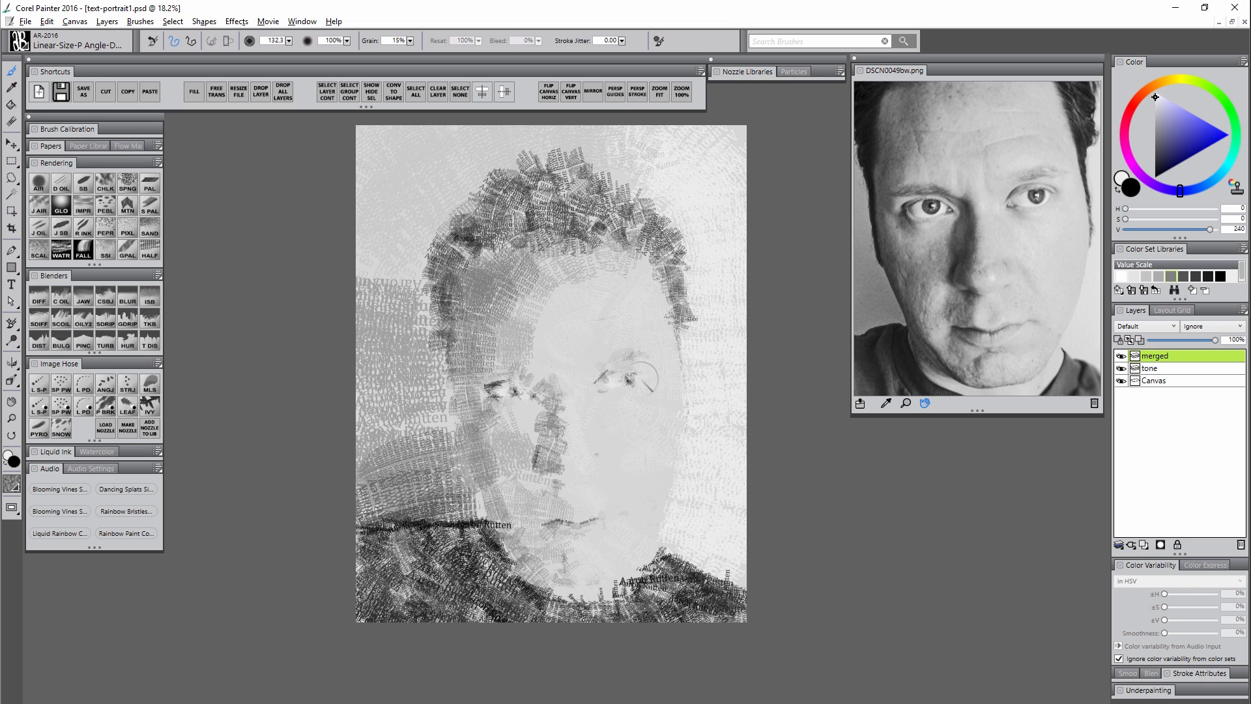
pyautogui.click(1155, 143)
pyautogui.moveTo(611, 371); pyautogui.dragTo(638, 374)
pyautogui.moveTo(535, 377); pyautogui.dragTo(561, 404)
# Paint dark text strokes of value 25 over the shadowed eyebrow, nose shadow, lips and chin.
pyautogui.click(1156, 170)
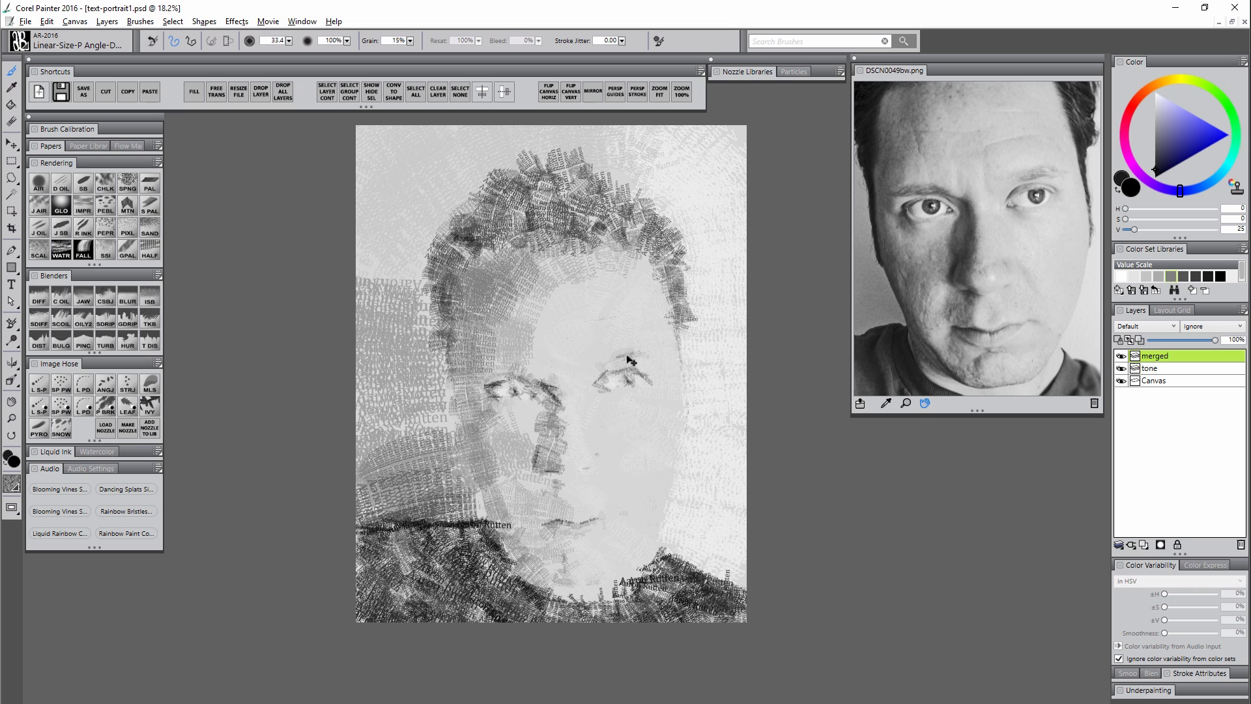
pyautogui.moveTo(481, 374)
pyautogui.mouseDown()
pyautogui.moveTo(551, 373)
pyautogui.moveTo(555, 484)
pyautogui.mouseUp()
pyautogui.moveTo(535, 523); pyautogui.dragTo(578, 525)
pyautogui.moveTo(523, 566); pyautogui.dragTo(551, 587)
# Define the jaw, shadowed side of the face and opposite temple with text strokes of value 29.
pyautogui.click(1156, 168)
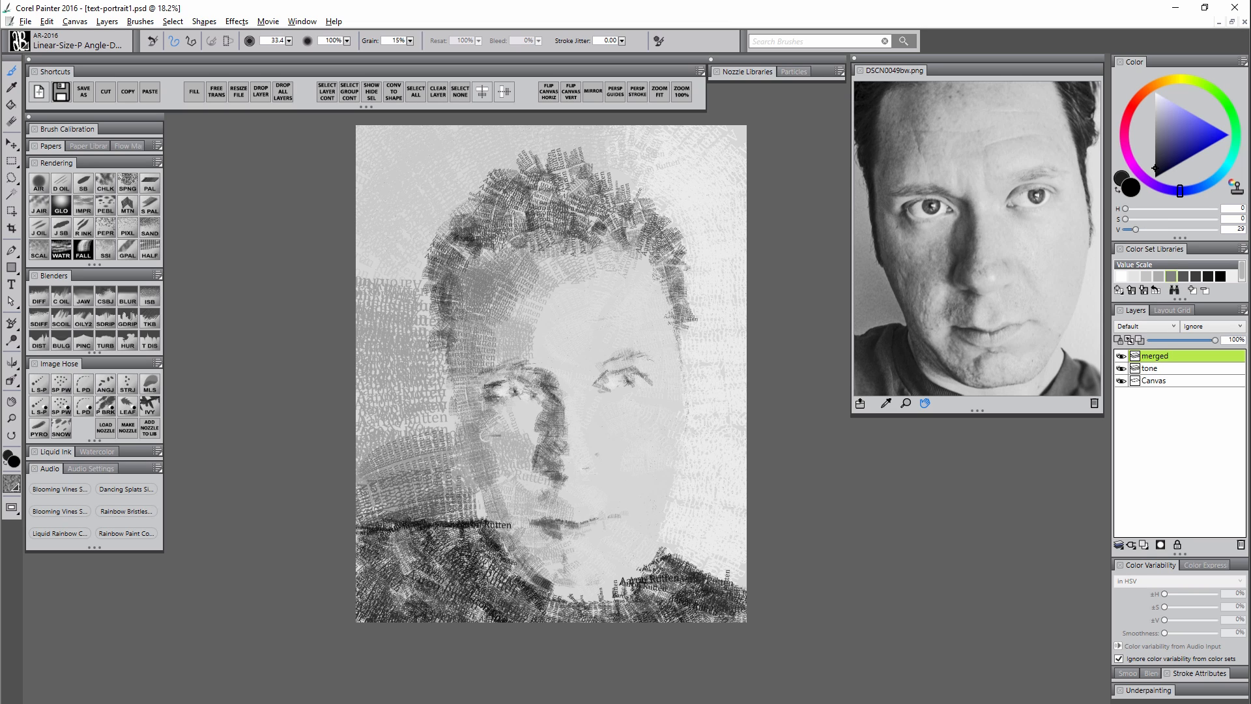
pyautogui.moveTo(485, 505); pyautogui.dragTo(479, 455)
pyautogui.moveTo(464, 433); pyautogui.dragTo(445, 329)
pyautogui.moveTo(678, 352)
pyautogui.mouseDown()
pyautogui.moveTo(712, 368)
pyautogui.moveTo(681, 394)
pyautogui.mouseUp()
# Fill the hair with dark text strokes from the temple over the crown, using the full reference photo as a guide.
pyautogui.moveTo(451, 381)
pyautogui.mouseDown()
pyautogui.moveTo(435, 331)
pyautogui.moveTo(462, 218)
pyautogui.moveTo(626, 196)
pyautogui.mouseUp()
pyautogui.click(906, 404)
pyautogui.keyDown('alt'); pyautogui.click(977, 238); pyautogui.keyUp('alt')
pyautogui.moveTo(619, 222); pyautogui.dragTo(682, 332)
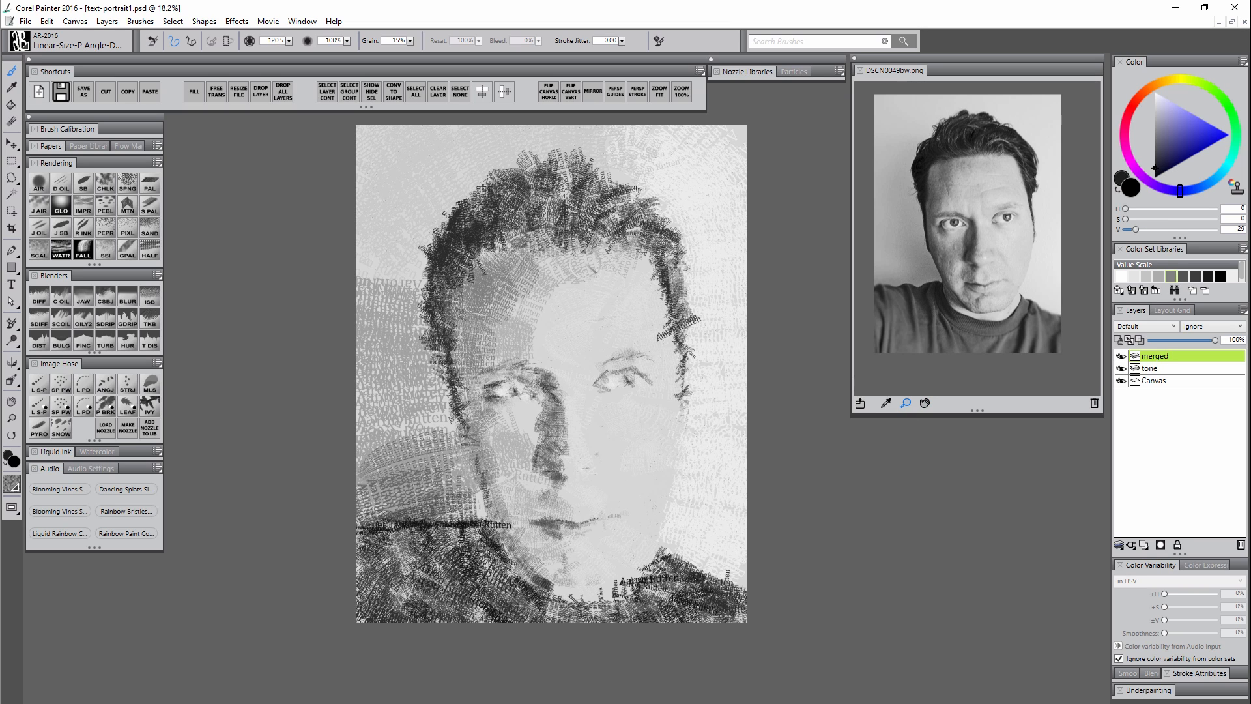
pyautogui.moveTo(499, 189); pyautogui.dragTo(603, 169)
# Deepen the nose shadow, nostril, mouth line and both irises with small dark text strokes.
pyautogui.moveTo(552, 390); pyautogui.dragTo(559, 420)
pyautogui.moveTo(546, 443); pyautogui.dragTo(527, 467)
pyautogui.moveTo(534, 521); pyautogui.dragTo(576, 523)
pyautogui.moveTo(614, 377); pyautogui.dragTo(631, 384)
pyautogui.moveTo(499, 386); pyautogui.dragTo(511, 394)
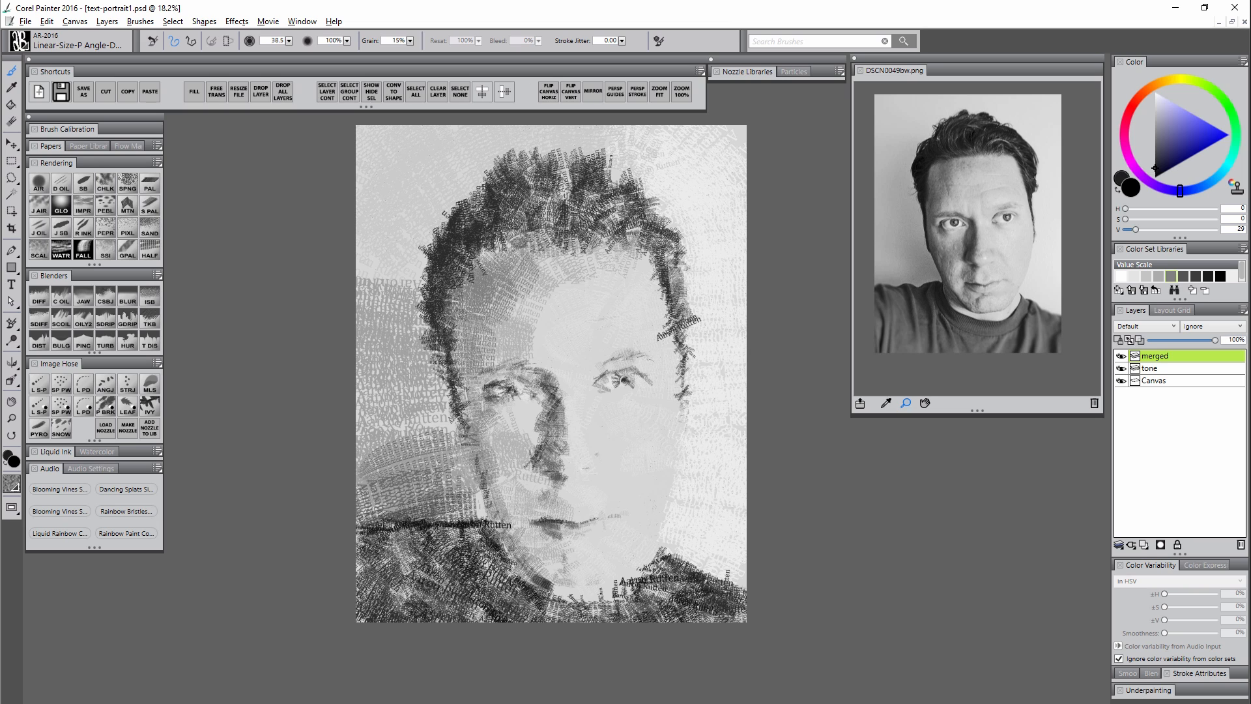
# Paint light text highlights in the shadowed-side eye, beneath its brow and from the nose across the lit cheek.
pyautogui.moveTo(1156, 98); pyautogui.dragTo(1127, 38)
pyautogui.click(498, 390)
pyautogui.moveTo(477, 384); pyautogui.dragTo(497, 372)
pyautogui.moveTo(567, 456); pyautogui.dragTo(644, 400)
# Paint text strokes in a light gray of value 214 across the forehead and up the side of the nose.
pyautogui.click(1156, 112)
pyautogui.moveTo(482, 320); pyautogui.dragTo(586, 287)
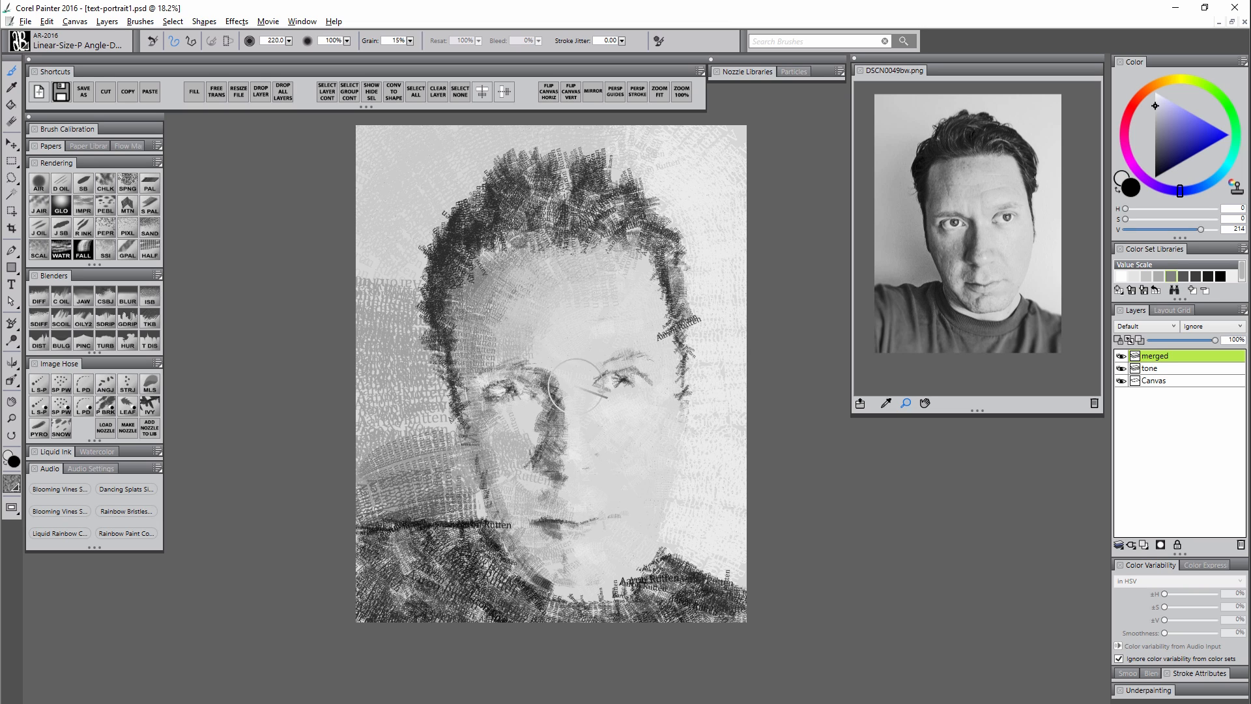
pyautogui.moveTo(540, 449); pyautogui.dragTo(549, 388)
# Blend the shadowed cheek, jaw and temple with mid-gray text strokes.
pyautogui.click(1155, 135)
pyautogui.moveTo(499, 499)
pyautogui.mouseDown()
pyautogui.moveTo(491, 461)
pyautogui.moveTo(501, 512)
pyautogui.mouseUp()
pyautogui.moveTo(464, 326); pyautogui.dragTo(505, 267)
pyautogui.moveTo(520, 537)
pyautogui.mouseDown()
pyautogui.moveTo(562, 598)
pyautogui.moveTo(620, 610)
pyautogui.moveTo(479, 466)
pyautogui.moveTo(448, 365)
pyautogui.mouseUp()
# Touch up the stray text beside the lit-side ear and paint light text strokes over the background beside the shadowed cheek.
pyautogui.click(1156, 104)
pyautogui.click(1156, 171)
pyautogui.moveTo(683, 329)
pyautogui.mouseDown()
pyautogui.moveTo(690, 385)
pyautogui.moveTo(672, 383)
pyautogui.moveTo(703, 314)
pyautogui.mouseUp()
pyautogui.click(1156, 105)
pyautogui.moveTo(411, 352)
pyautogui.mouseDown()
pyautogui.moveTo(410, 261)
pyautogui.moveTo(417, 443)
pyautogui.mouseUp()
pyautogui.moveTo(391, 485); pyautogui.dragTo(466, 457)
# Darken the sides of the hair with text strokes of value 44, undoing the stray stroke across the lit-side eye.
pyautogui.click(1155, 163)
pyautogui.moveTo(445, 345); pyautogui.dragTo(430, 277)
pyautogui.moveTo(618, 391); pyautogui.dragTo(617, 320)
pyautogui.hotkey('ctrl', 'z')
pyautogui.moveTo(682, 407); pyautogui.dragTo(681, 362)
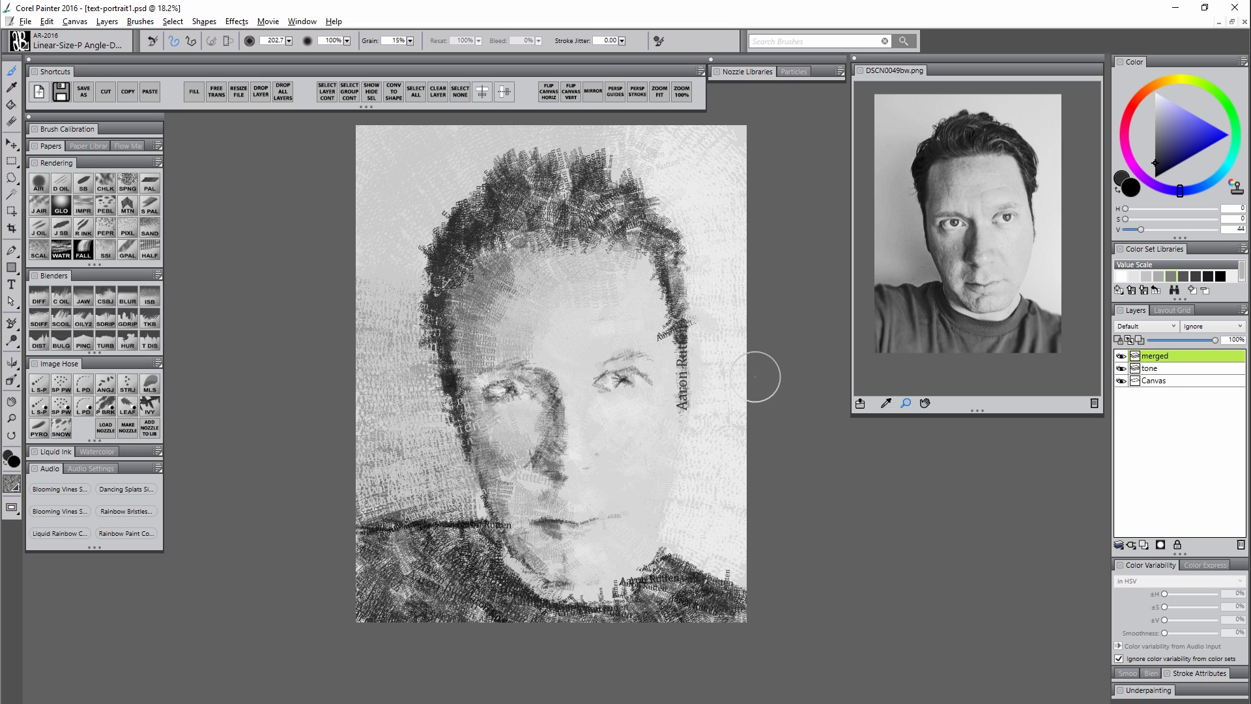
# Extend the dark text edge down the shadowed side of the face and add two new layers above the merged layer.
pyautogui.hotkey('ctrl', 'shift', 'n')
pyautogui.hotkey('ctrl', 'shift', 'n')
pyautogui.moveTo(470, 464); pyautogui.dragTo(451, 345)
pyautogui.press('f')
pyautogui.moveTo(468, 417); pyautogui.dragTo(464, 410)
pyautogui.press('b')
pyautogui.click(1155, 381)
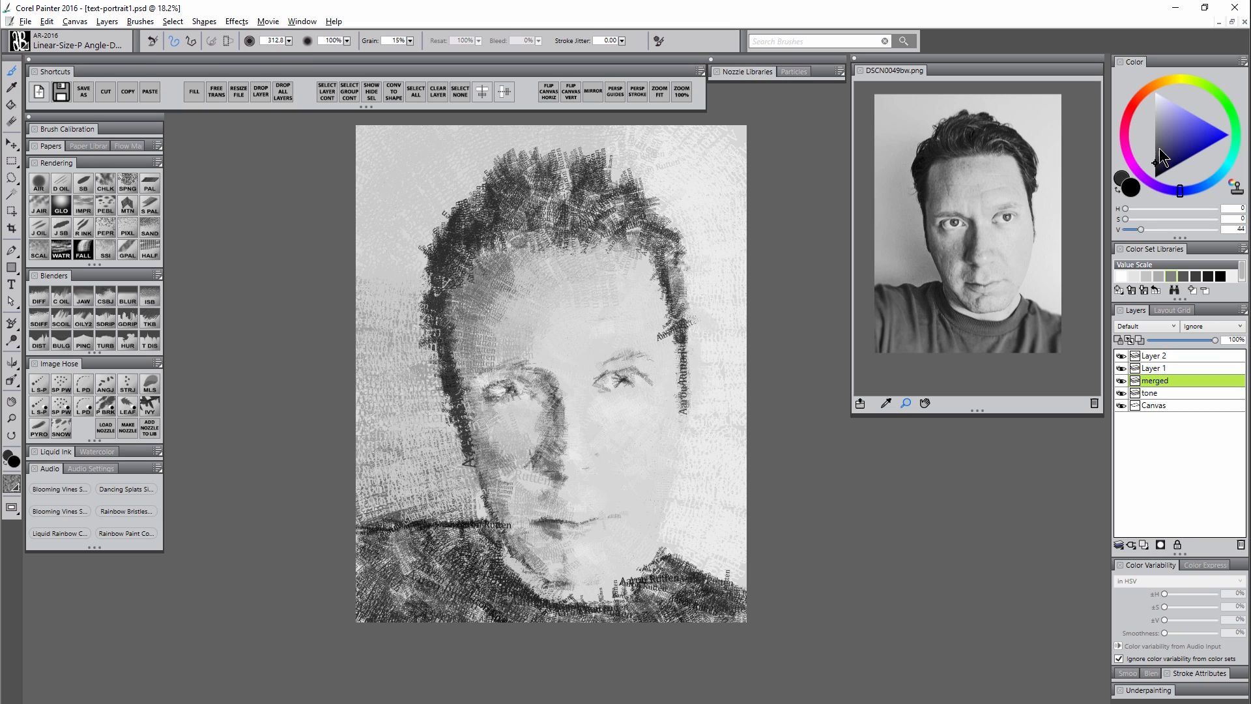
# Darken the shadow around the eyes and brows on the merged layer with text strokes of value 50.
pyautogui.click(1155, 161)
pyautogui.moveTo(525, 368)
pyautogui.mouseDown()
pyautogui.moveTo(558, 383)
pyautogui.moveTo(525, 376)
pyautogui.mouseUp()
pyautogui.press('m')
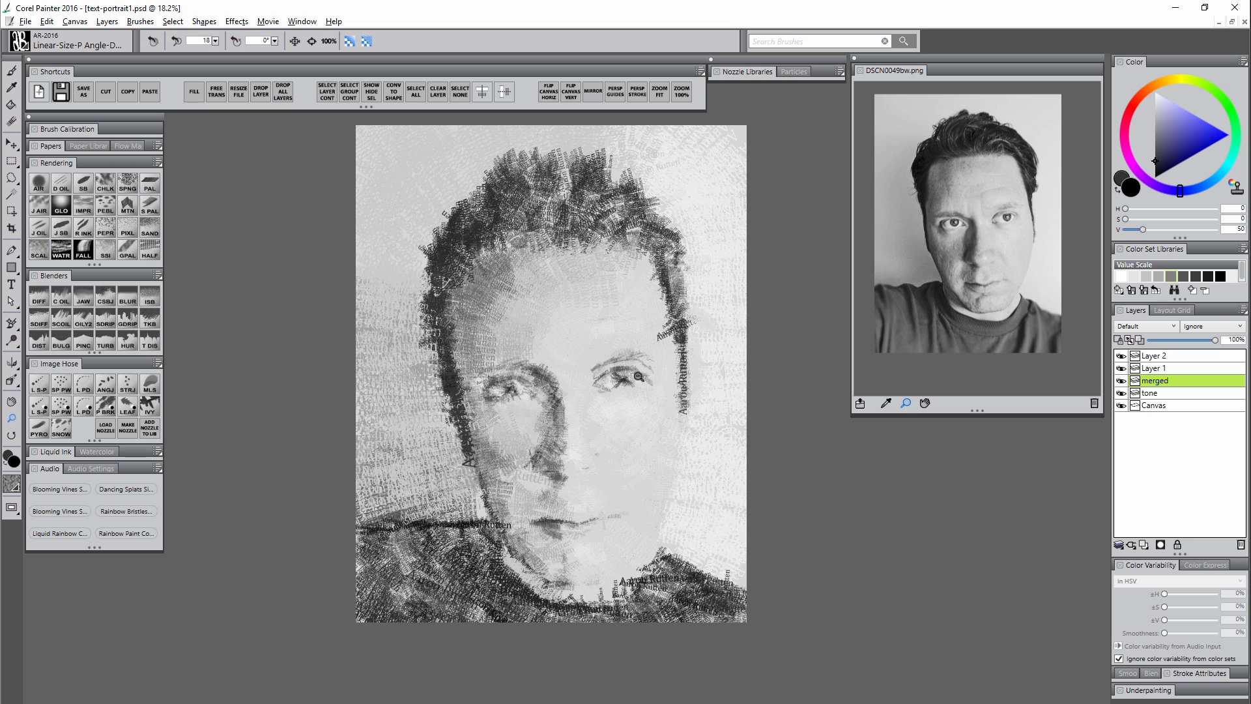
# Paint curved black strands through the lit side of the hair with a small Linear-Size-P Color brush, redoing the first strand.
pyautogui.click(597, 405)
pyautogui.moveTo(597, 405); pyautogui.dragTo(574, 359)
pyautogui.click(39, 406)
pyautogui.click(1155, 106)
pyautogui.click(1156, 178)
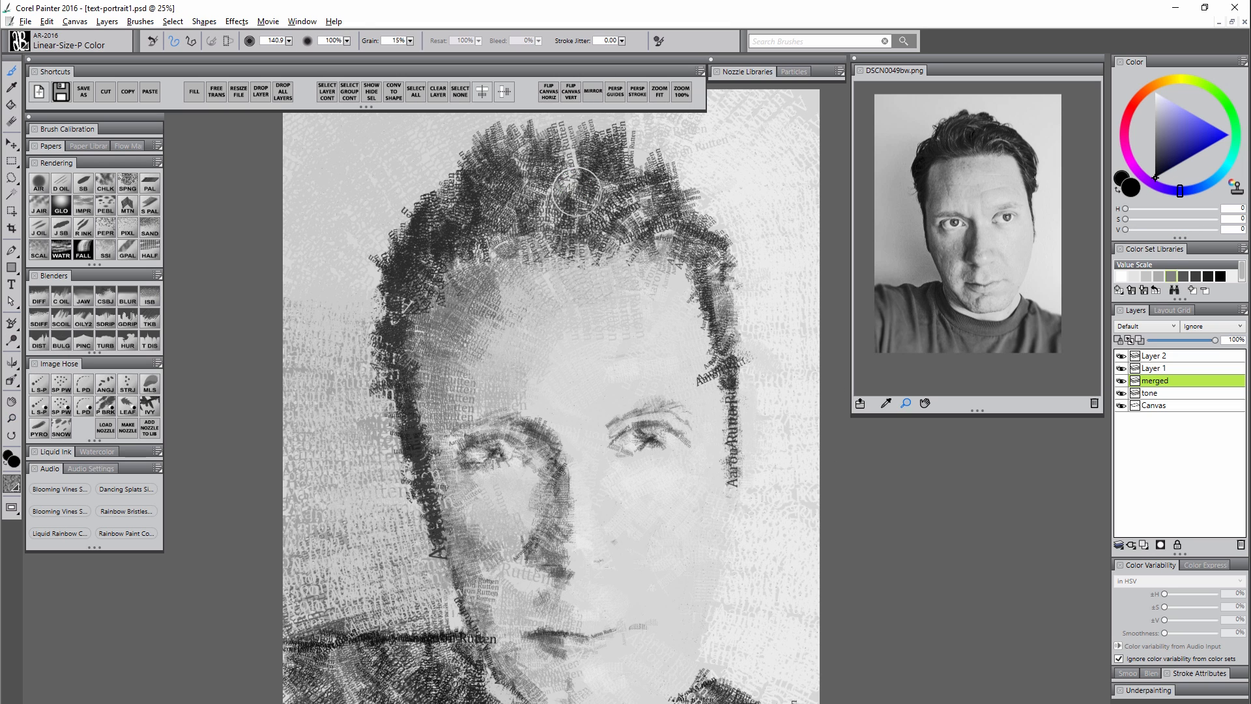
pyautogui.press('[')
pyautogui.moveTo(563, 156); pyautogui.dragTo(541, 227)
pyautogui.hotkey('ctrl', 'z')
pyautogui.moveTo(604, 156); pyautogui.dragTo(542, 236)
pyautogui.moveTo(626, 153)
pyautogui.mouseDown()
pyautogui.moveTo(548, 240)
pyautogui.moveTo(560, 241)
pyautogui.mouseUp()
pyautogui.moveTo(629, 171)
pyautogui.mouseDown()
pyautogui.moveTo(571, 240)
pyautogui.moveTo(587, 237)
pyautogui.mouseUp()
pyautogui.moveTo(652, 189)
pyautogui.mouseDown()
pyautogui.moveTo(603, 243)
pyautogui.moveTo(611, 228)
pyautogui.mouseUp()
pyautogui.moveTo(686, 208); pyautogui.dragTo(624, 239)
pyautogui.moveTo(724, 248); pyautogui.dragTo(667, 226)
pyautogui.moveTo(734, 311)
pyautogui.mouseDown()
pyautogui.moveTo(693, 271)
pyautogui.moveTo(738, 379)
pyautogui.mouseUp()
pyautogui.moveTo(718, 259); pyautogui.dragTo(739, 329)
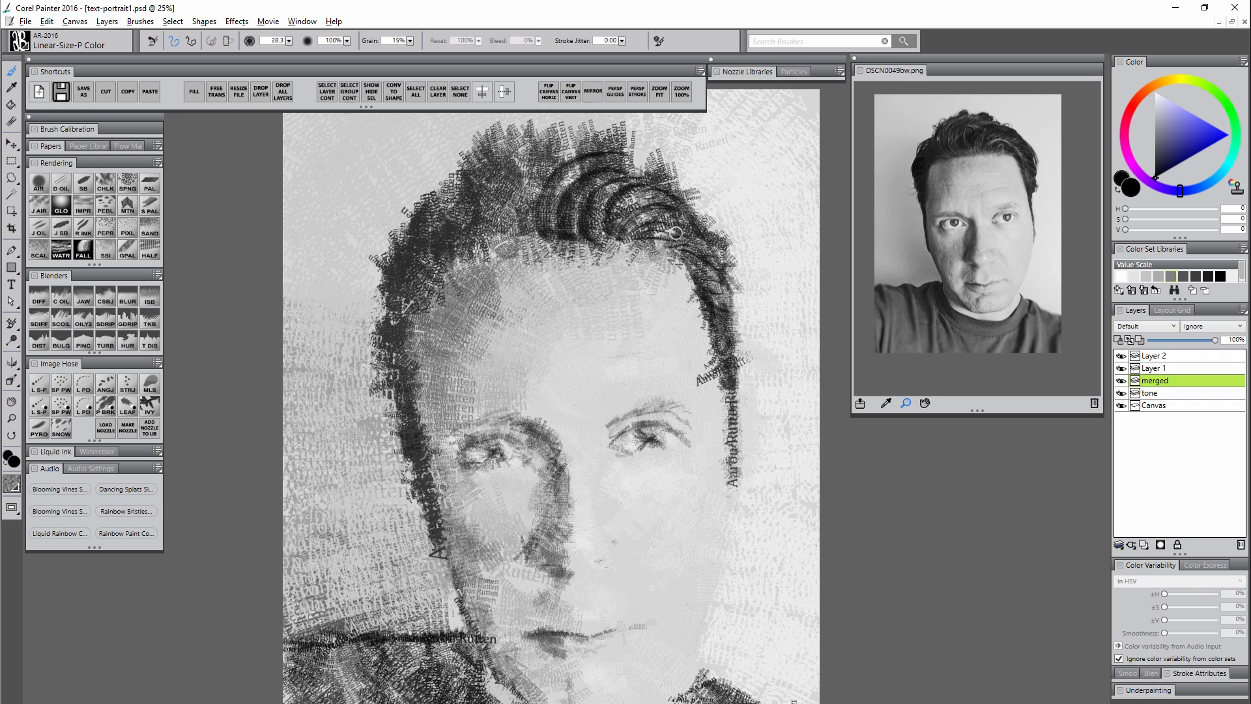
# Paint black hair strands across the crown and down the shadowed side of the head to the cheek.
pyautogui.moveTo(639, 149); pyautogui.dragTo(558, 164)
pyautogui.moveTo(660, 161); pyautogui.dragTo(561, 140)
pyautogui.moveTo(593, 133)
pyautogui.mouseDown()
pyautogui.moveTo(536, 184)
pyautogui.moveTo(516, 160)
pyautogui.mouseUp()
pyautogui.moveTo(526, 124); pyautogui.dragTo(450, 189)
pyautogui.moveTo(466, 195)
pyautogui.mouseDown()
pyautogui.moveTo(405, 210)
pyautogui.moveTo(385, 270)
pyautogui.mouseUp()
pyautogui.moveTo(457, 238)
pyautogui.mouseDown()
pyautogui.moveTo(370, 313)
pyautogui.moveTo(375, 382)
pyautogui.mouseUp()
pyautogui.moveTo(385, 360); pyautogui.dragTo(435, 536)
pyautogui.moveTo(496, 163); pyautogui.dragTo(464, 253)
pyautogui.moveTo(556, 140)
pyautogui.mouseDown()
pyautogui.moveTo(486, 252)
pyautogui.moveTo(532, 216)
pyautogui.mouseUp()
pyautogui.moveTo(535, 145); pyautogui.dragTo(464, 264)
# Define the eyes, nostril, mouth line and eyebrows with fine strokes in tones sampled from the portrait.
pyautogui.moveTo(649, 426); pyautogui.dragTo(635, 425)
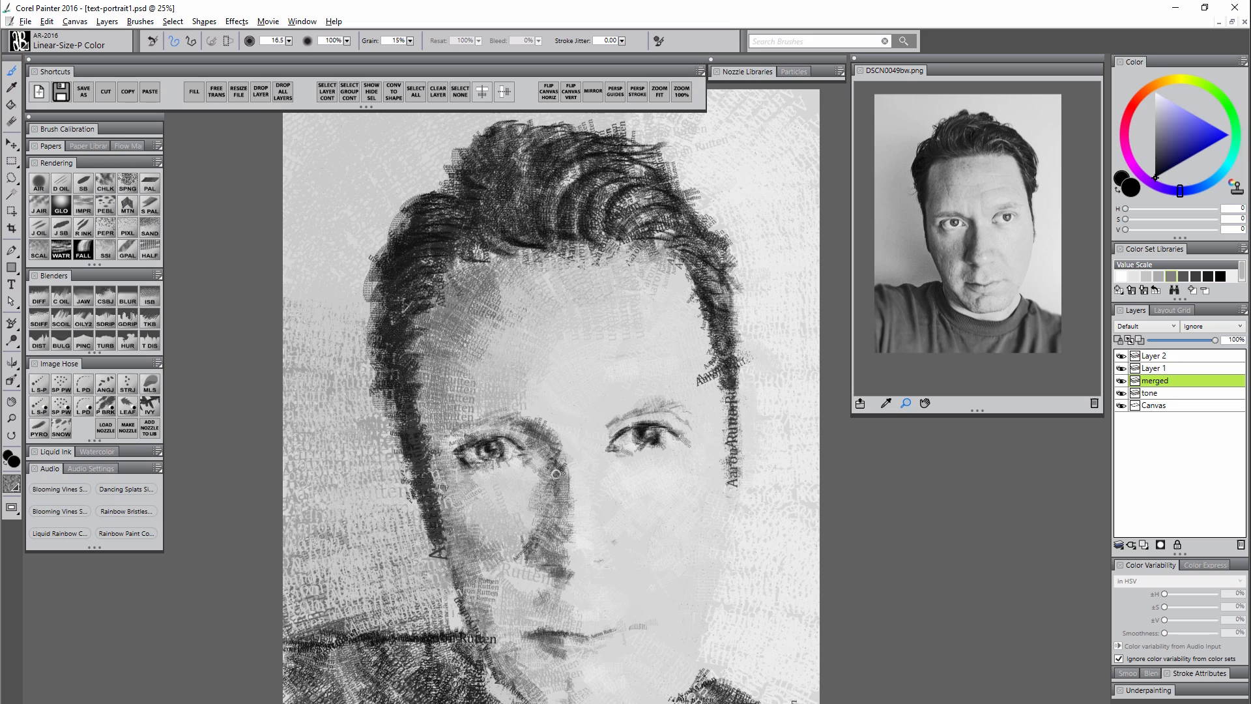
pyautogui.keyDown('alt'); pyautogui.click(685, 425); pyautogui.keyUp('alt')
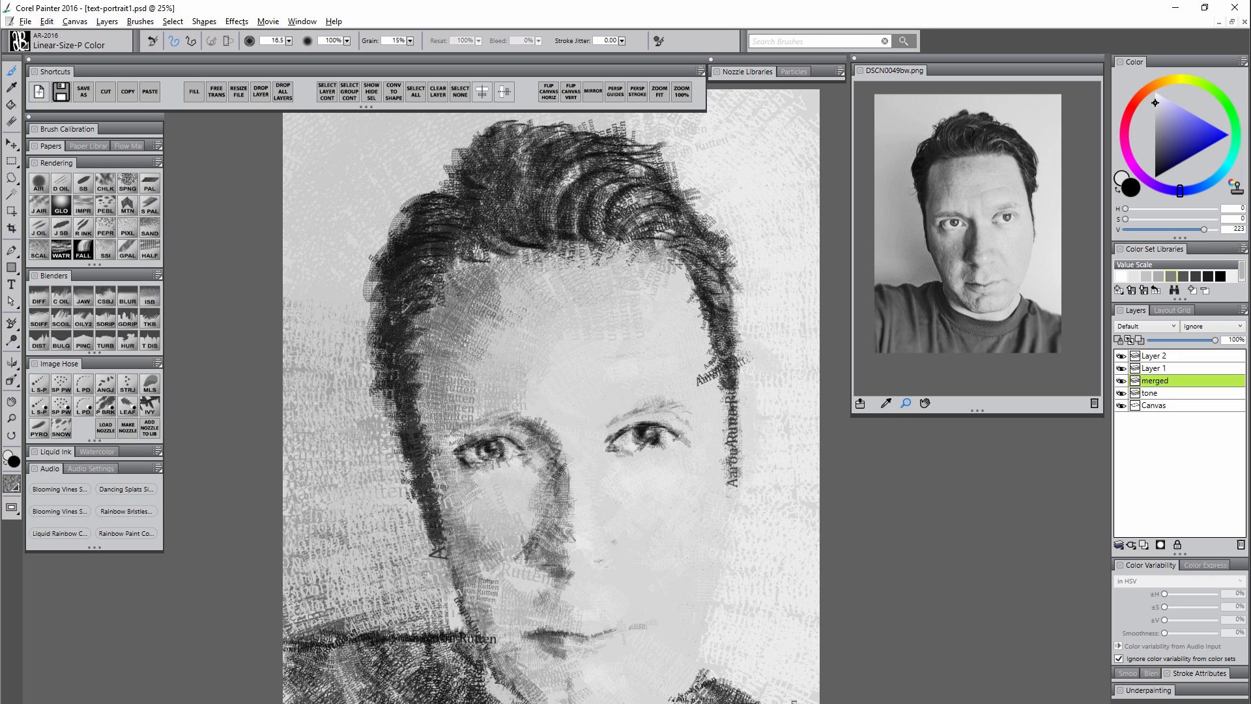
pyautogui.keyDown('alt'); pyautogui.click(492, 443); pyautogui.keyUp('alt')
pyautogui.moveTo(540, 532); pyautogui.dragTo(527, 562)
pyautogui.moveTo(522, 635); pyautogui.dragTo(609, 634)
pyautogui.moveTo(611, 420); pyautogui.dragTo(631, 403)
pyautogui.moveTo(450, 430); pyautogui.dragTo(486, 412)
pyautogui.moveTo(636, 413); pyautogui.dragTo(665, 407)
# Refine the underside of the nose, the mouth corner, the shadowed cheek and the eyelids with fine strokes.
pyautogui.moveTo(588, 565); pyautogui.dragTo(602, 563)
pyautogui.moveTo(620, 540)
pyautogui.mouseDown()
pyautogui.moveTo(647, 570)
pyautogui.moveTo(577, 573)
pyautogui.mouseUp()
pyautogui.moveTo(534, 640)
pyautogui.mouseDown()
pyautogui.moveTo(611, 641)
pyautogui.moveTo(499, 666)
pyautogui.mouseUp()
pyautogui.moveTo(534, 476); pyautogui.dragTo(489, 531)
pyautogui.moveTo(607, 432); pyautogui.dragTo(689, 428)
pyautogui.moveTo(448, 444); pyautogui.dragTo(529, 436)
pyautogui.moveTo(610, 428); pyautogui.dragTo(681, 425)
pyautogui.moveTo(698, 445); pyautogui.dragTo(661, 461)
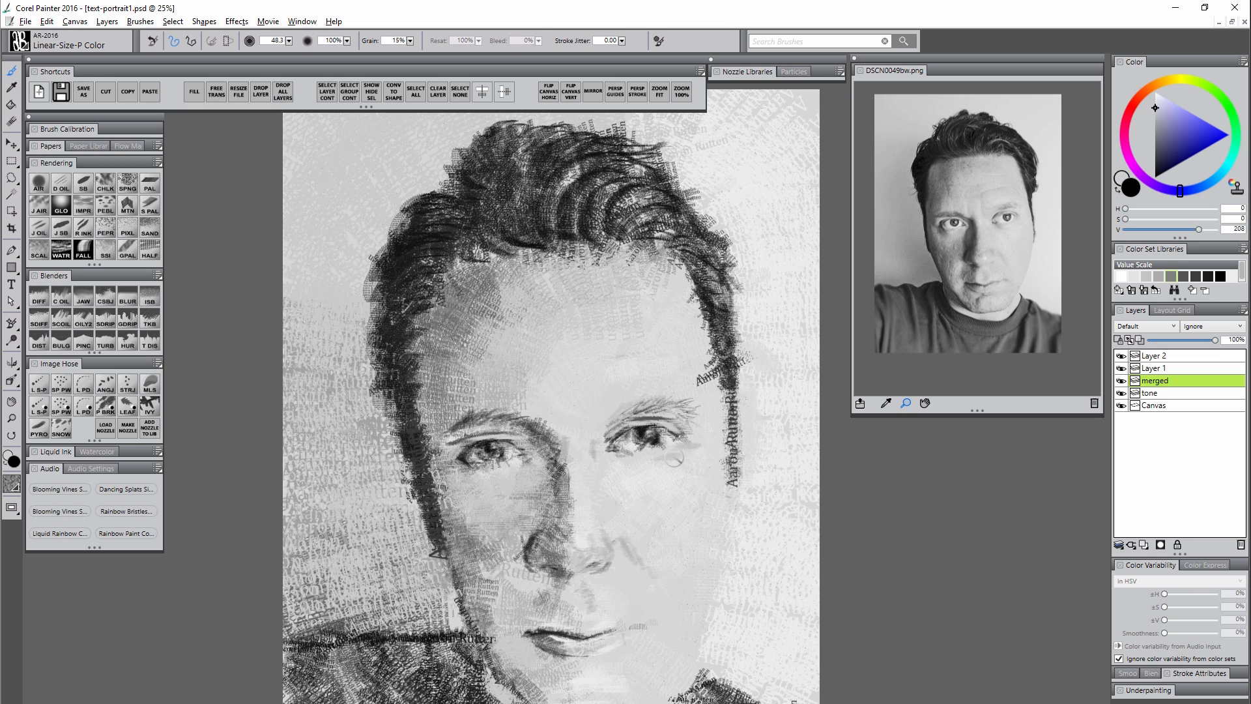
# Rework both sides of the face, the jaw and the collar with broader strokes, covering the stray text at the lit temple.
pyautogui.moveTo(725, 417); pyautogui.dragTo(682, 518)
pyautogui.moveTo(701, 626); pyautogui.dragTo(658, 698)
pyautogui.moveTo(450, 508); pyautogui.dragTo(496, 678)
pyautogui.moveTo(469, 642); pyautogui.dragTo(497, 694)
pyautogui.moveTo(408, 646); pyautogui.dragTo(450, 701)
pyautogui.moveTo(457, 612); pyautogui.dragTo(522, 697)
pyautogui.moveTo(685, 280); pyautogui.dragTo(721, 391)
pyautogui.moveTo(638, 375); pyautogui.dragTo(586, 414)
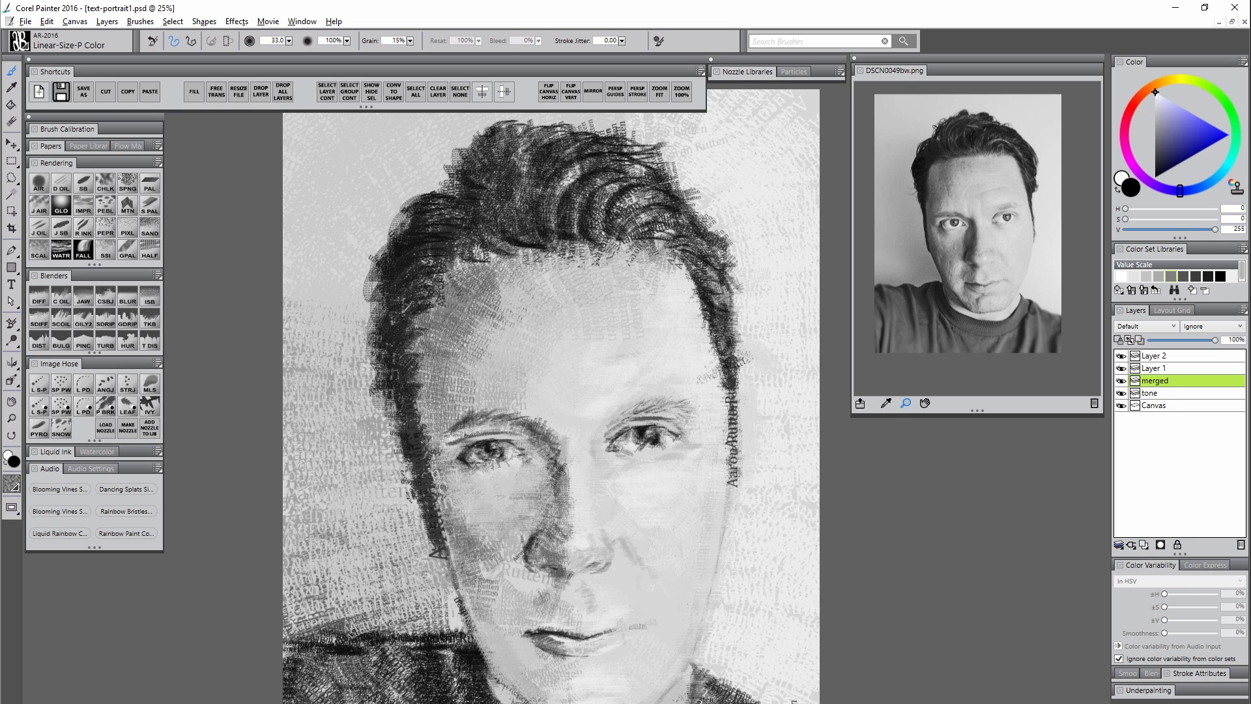
# Touch up the lips, nose base, under-eye area and irises with fine strokes.
pyautogui.moveTo(535, 641); pyautogui.dragTo(584, 650)
pyautogui.moveTo(588, 635); pyautogui.dragTo(623, 628)
pyautogui.moveTo(518, 636); pyautogui.dragTo(540, 645)
pyautogui.moveTo(545, 562); pyautogui.dragTo(572, 575)
pyautogui.moveTo(541, 457); pyautogui.dragTo(529, 488)
pyautogui.moveTo(450, 471); pyautogui.dragTo(481, 486)
pyautogui.moveTo(637, 433); pyautogui.dragTo(649, 442)
pyautogui.moveTo(481, 446)
pyautogui.mouseDown()
pyautogui.moveTo(494, 457)
pyautogui.moveTo(479, 435)
pyautogui.mouseUp()
# Deepen the shadowed side of the hairline, cheek and jaw with dark strokes, judging the whole portrait at a small size.
pyautogui.hotkey('ctrl', '-')
pyautogui.hotkey('ctrl', '-')
pyautogui.hotkey('ctrl', '-')
pyautogui.moveTo(509, 323); pyautogui.dragTo(534, 479)
pyautogui.moveTo(553, 395); pyautogui.dragTo(561, 417)
pyautogui.moveTo(544, 316); pyautogui.dragTo(510, 340)
pyautogui.moveTo(523, 427); pyautogui.dragTo(556, 497)
pyautogui.moveTo(518, 440); pyautogui.dragTo(527, 463)
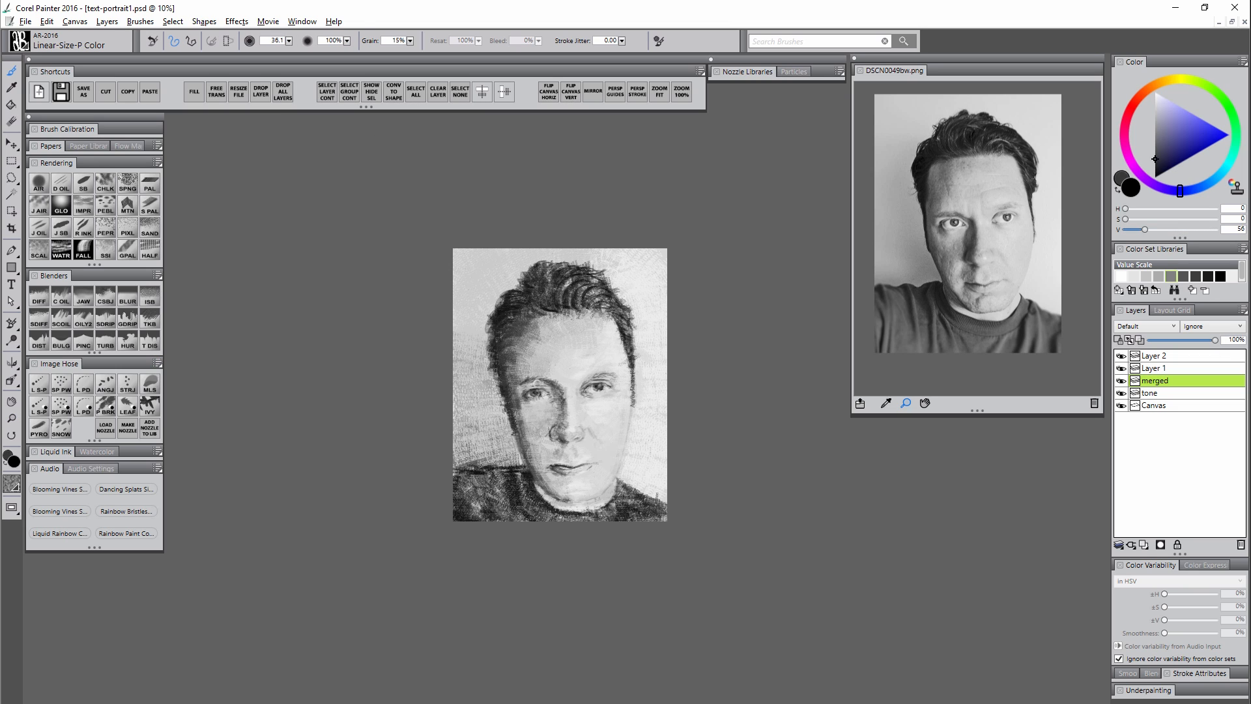
# Retouch the eyes and the bridge of the nose with tones sampled around each eye.
pyautogui.keyDown('alt'); pyautogui.click(533, 386); pyautogui.keyUp('alt')
pyautogui.moveTo(534, 392); pyautogui.dragTo(543, 391)
pyautogui.keyDown('alt'); pyautogui.click(595, 389); pyautogui.keyUp('alt')
pyautogui.moveTo(590, 398); pyautogui.dragTo(570, 419)
pyautogui.moveTo(535, 379); pyautogui.dragTo(556, 386)
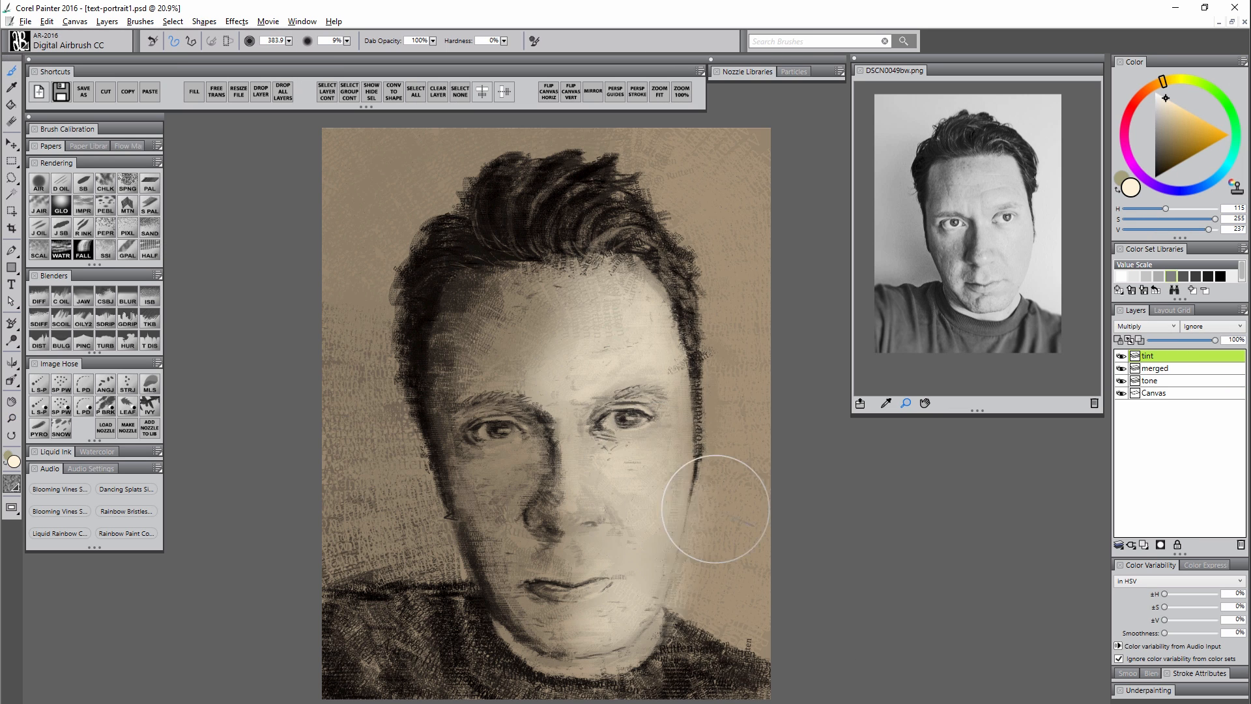
# Airbrush color variation over the lit background and face on the tint layer and reduce its opacity to 57%.
pyautogui.moveTo(715, 509); pyautogui.dragTo(723, 260)
pyautogui.moveTo(526, 439); pyautogui.dragTo(506, 447)
pyautogui.click(1165, 153)
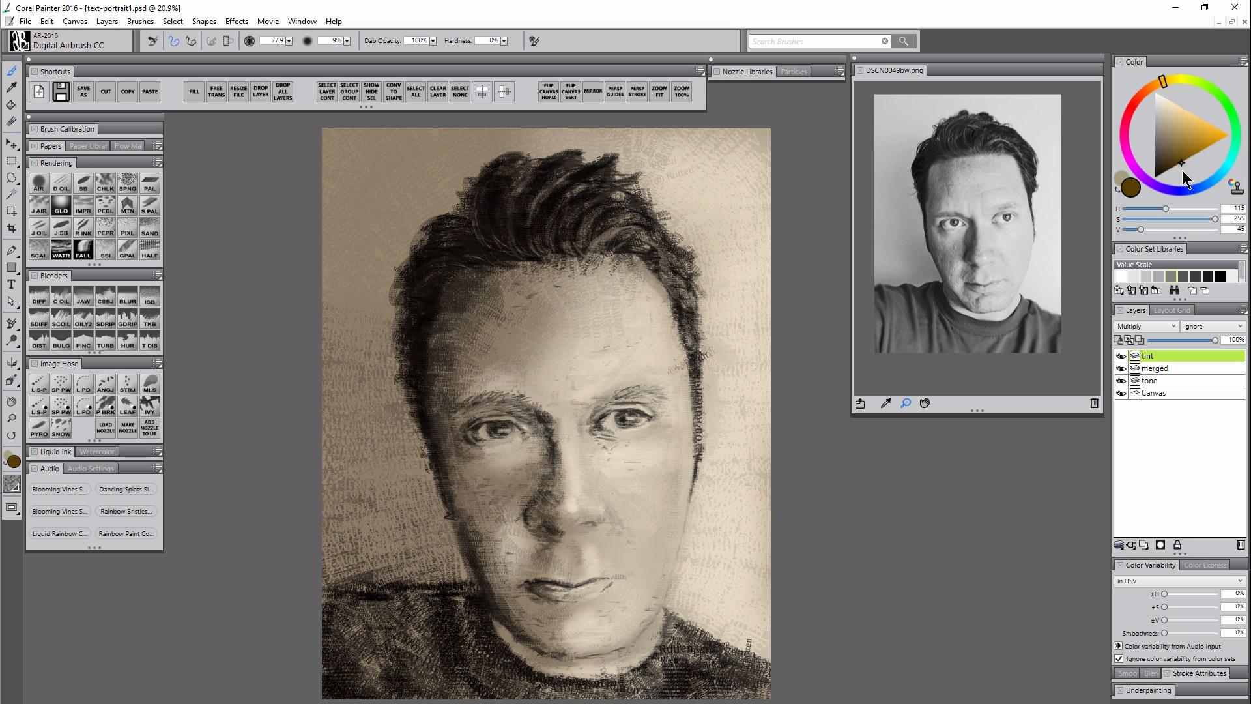
pyautogui.click(1147, 90)
pyautogui.moveTo(456, 286); pyautogui.dragTo(456, 482)
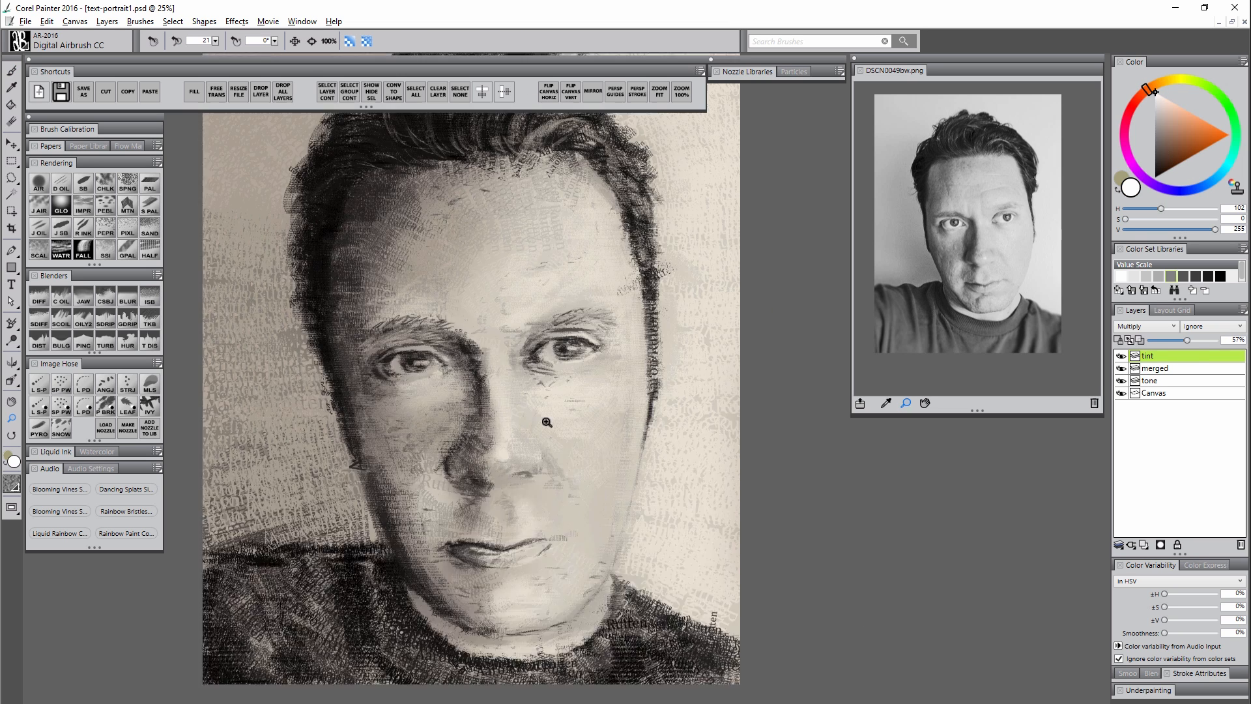
# Paint light gray strands of value 215 through the top of the hair on the merged layer, undoing the first attempt.
pyautogui.hotkey('ctrl', '-')
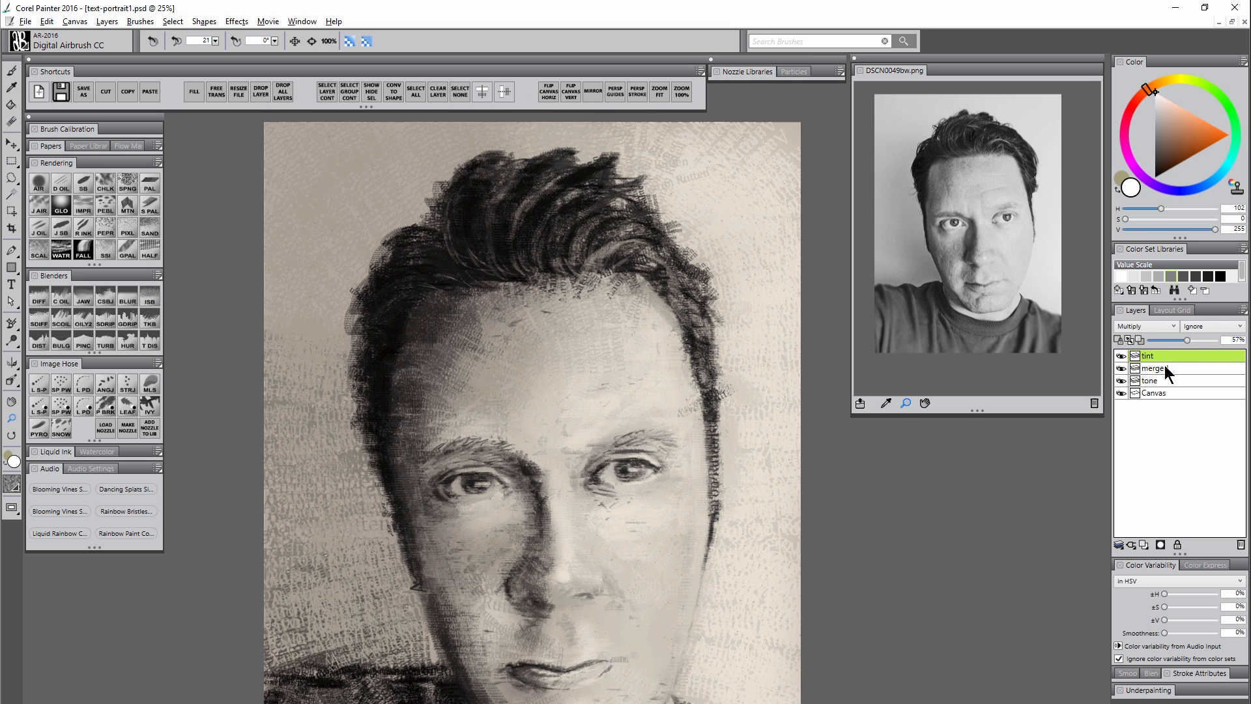
pyautogui.click(1163, 368)
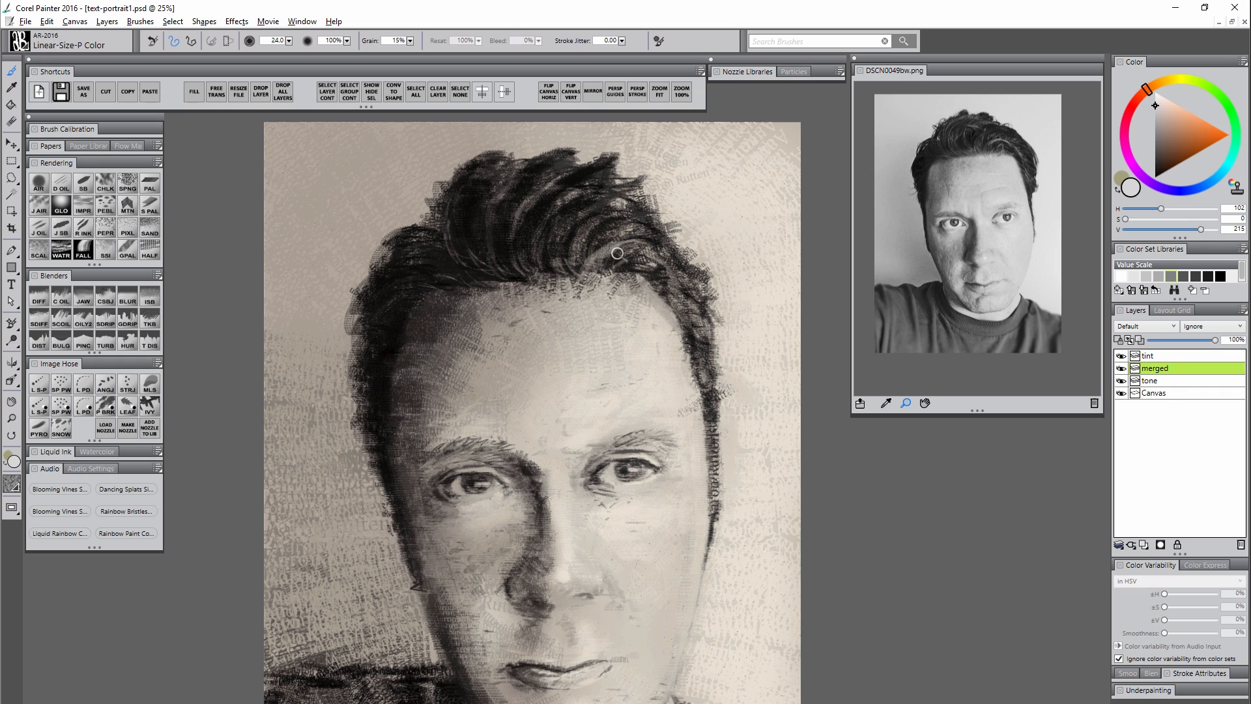
pyautogui.moveTo(567, 257); pyautogui.dragTo(641, 226)
pyautogui.hotkey('ctrl', 'z')
pyautogui.click(1122, 176)
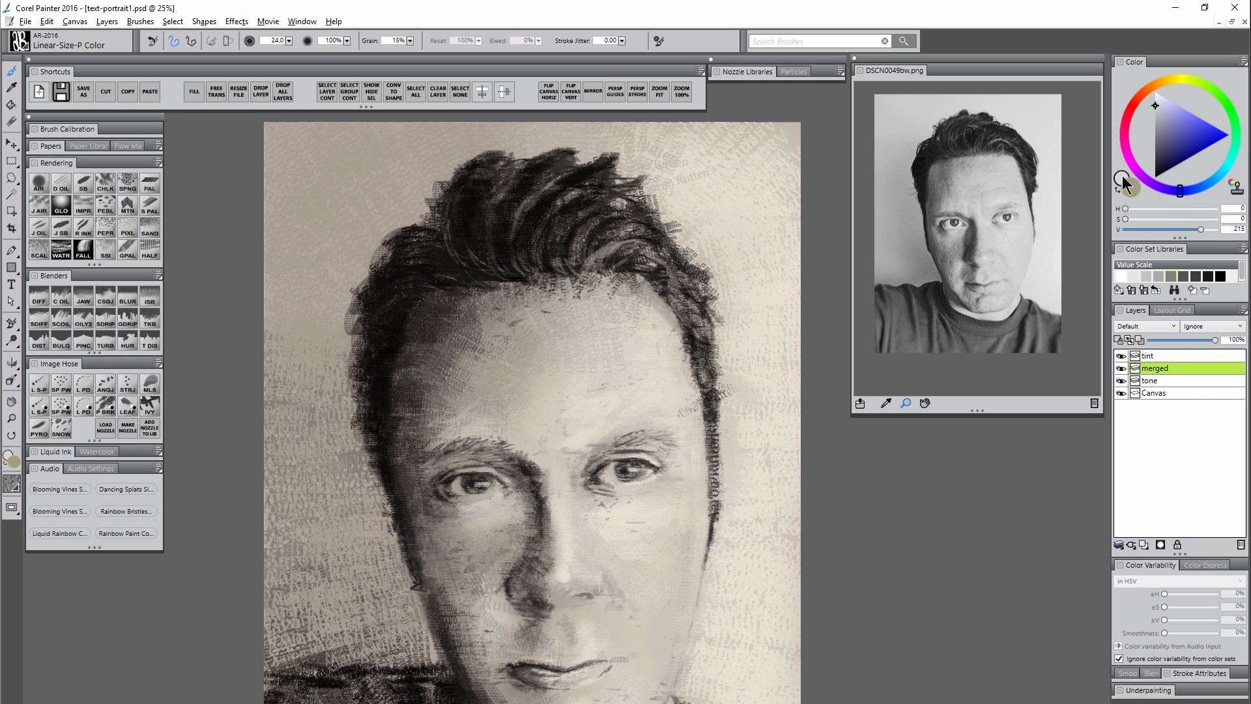
pyautogui.moveTo(624, 228); pyautogui.dragTo(573, 256)
pyautogui.moveTo(594, 190)
pyautogui.mouseDown()
pyautogui.moveTo(533, 192)
pyautogui.moveTo(519, 248)
pyautogui.mouseUp()
pyautogui.moveTo(517, 176)
pyautogui.mouseDown()
pyautogui.moveTo(489, 203)
pyautogui.moveTo(507, 240)
pyautogui.mouseUp()
pyautogui.moveTo(481, 169); pyautogui.dragTo(472, 251)
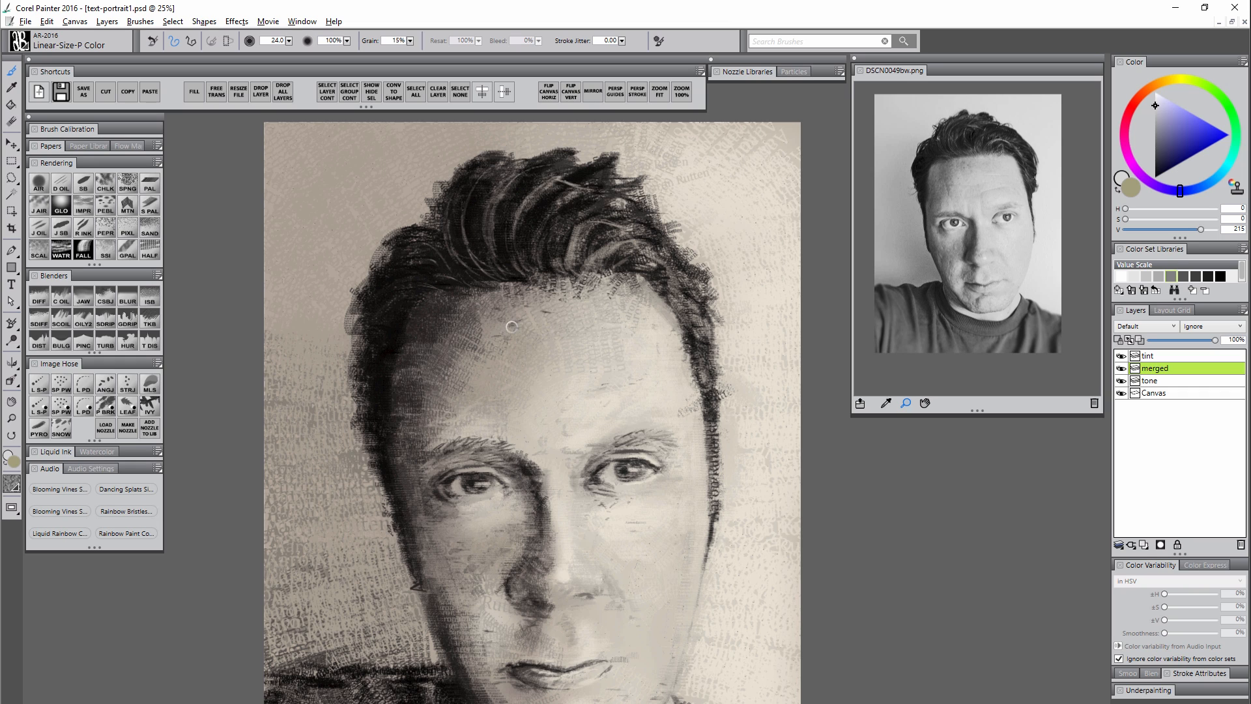
# Paint dark strands along the lit-side outline of the hair with a tone sampled from the hair.
pyautogui.keyDown('alt'); pyautogui.click(483, 245); pyautogui.keyUp('alt')
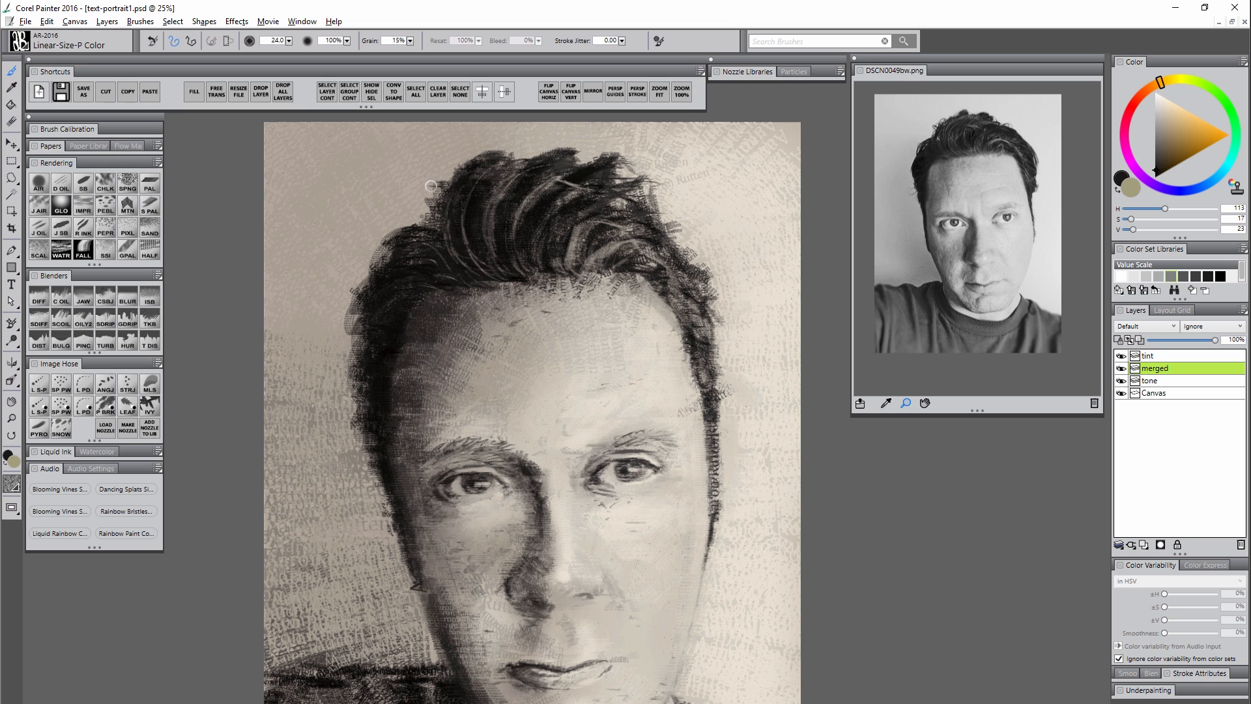
pyautogui.moveTo(652, 219)
pyautogui.mouseDown()
pyautogui.moveTo(692, 256)
pyautogui.moveTo(711, 314)
pyautogui.mouseUp()
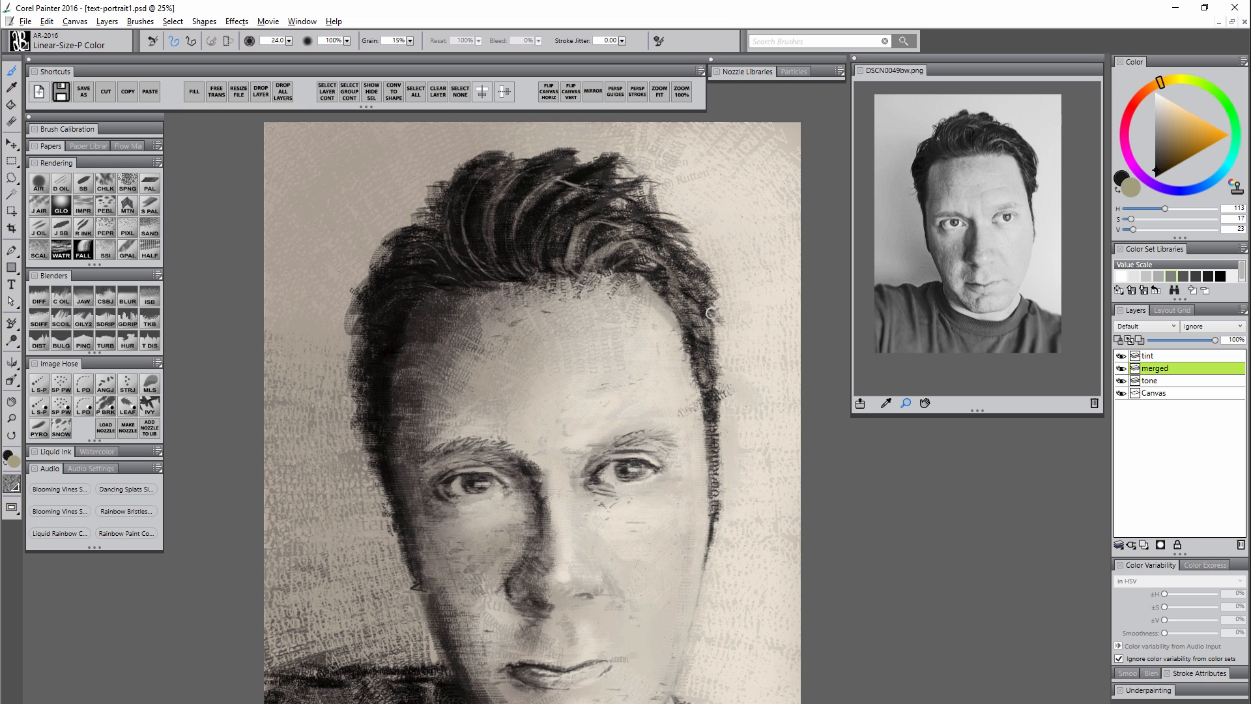
pyautogui.scroll(-3, 672, 580)
pyautogui.moveTo(694, 653); pyautogui.dragTo(681, 579)
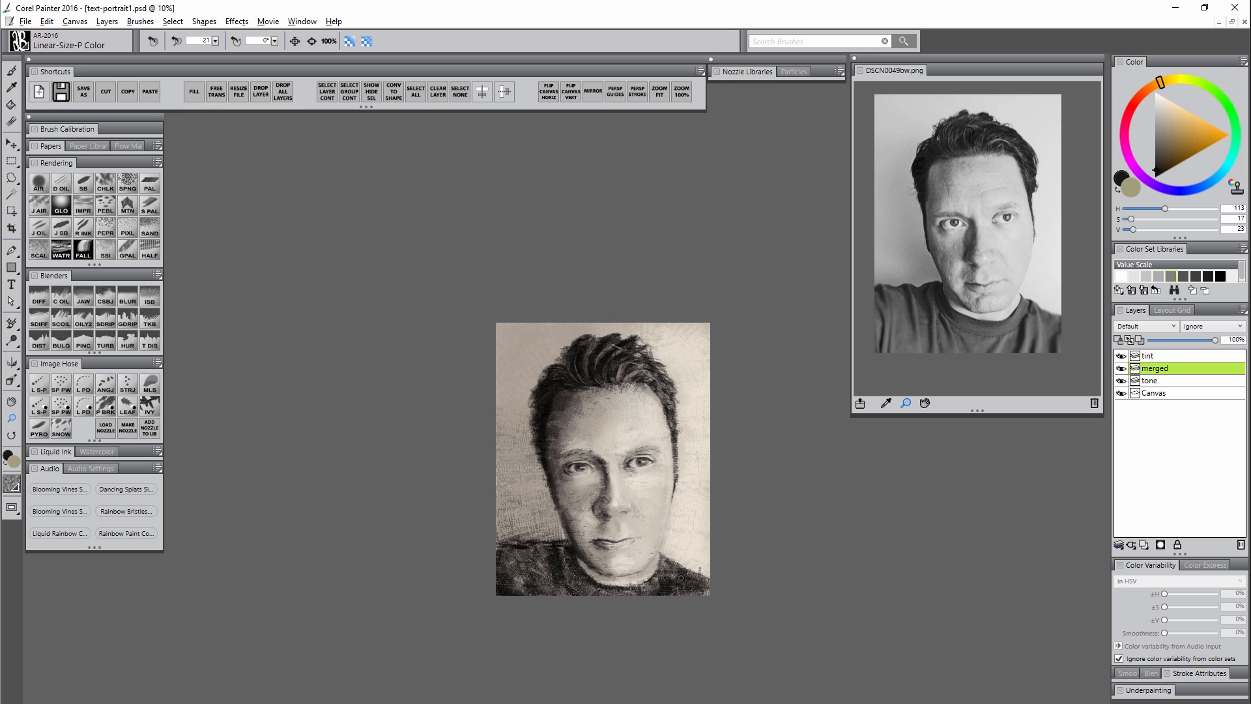
pyautogui.scroll(3, 640, 562)
pyautogui.moveTo(691, 509); pyautogui.dragTo(646, 541)
pyautogui.scroll(-3, 672, 591)
# Add a new layer named "grunge" above the tint layer.
pyautogui.click(1160, 355)
pyautogui.hotkey('ctrl', 'shift', 'n')
pyautogui.write('grung')
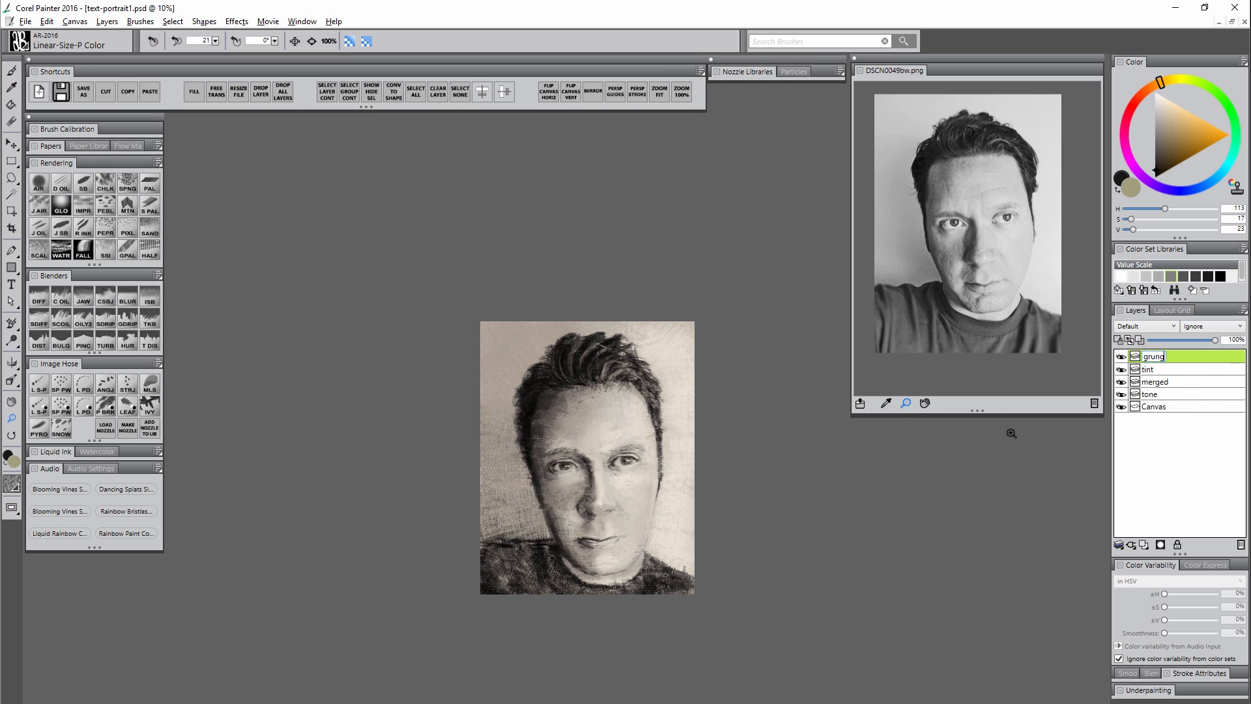
pyautogui.write('e')
pyautogui.press('Return')
# Cover the portrait with a dark gray texture of value 79 using a large Sponge AR brush and open the grunge layer's composite methods.
pyautogui.click(150, 206)
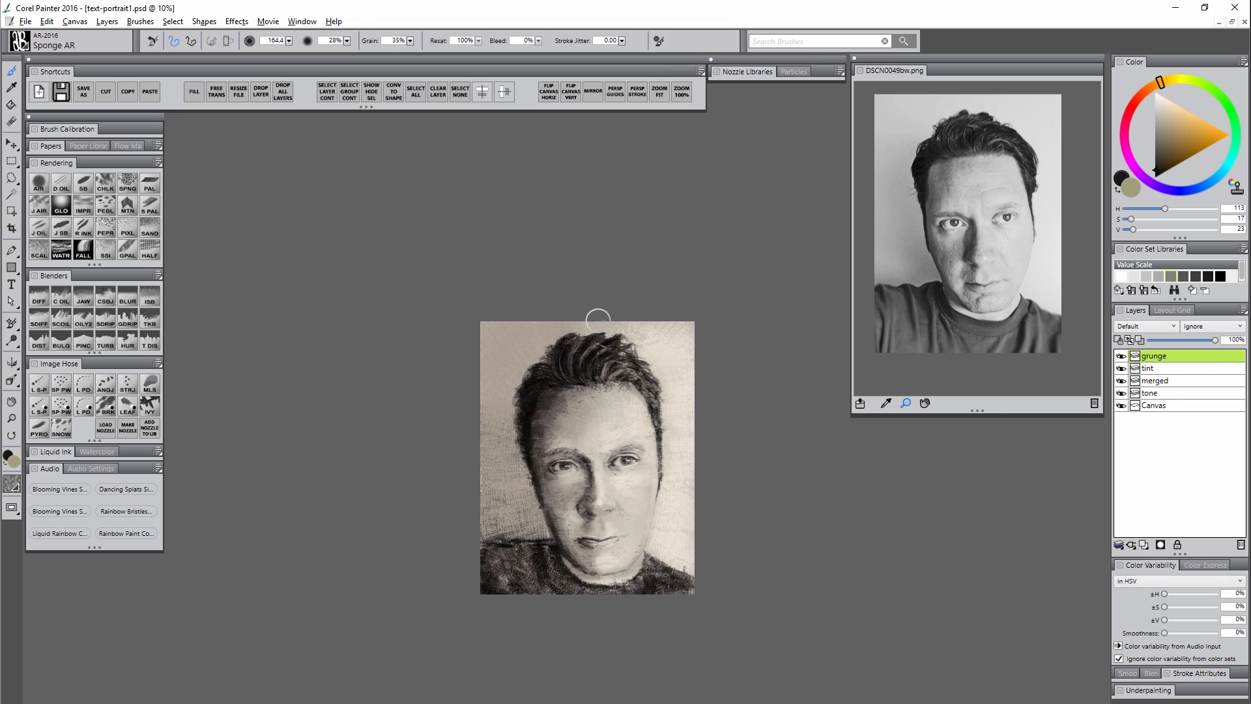
pyautogui.click(1156, 152)
pyautogui.moveTo(561, 316); pyautogui.dragTo(603, 317)
pyautogui.click(1117, 190)
pyautogui.click(1131, 188)
pyautogui.moveTo(515, 370)
pyautogui.mouseDown()
pyautogui.moveTo(633, 341)
pyautogui.moveTo(609, 615)
pyautogui.mouseUp()
pyautogui.click(1146, 326)
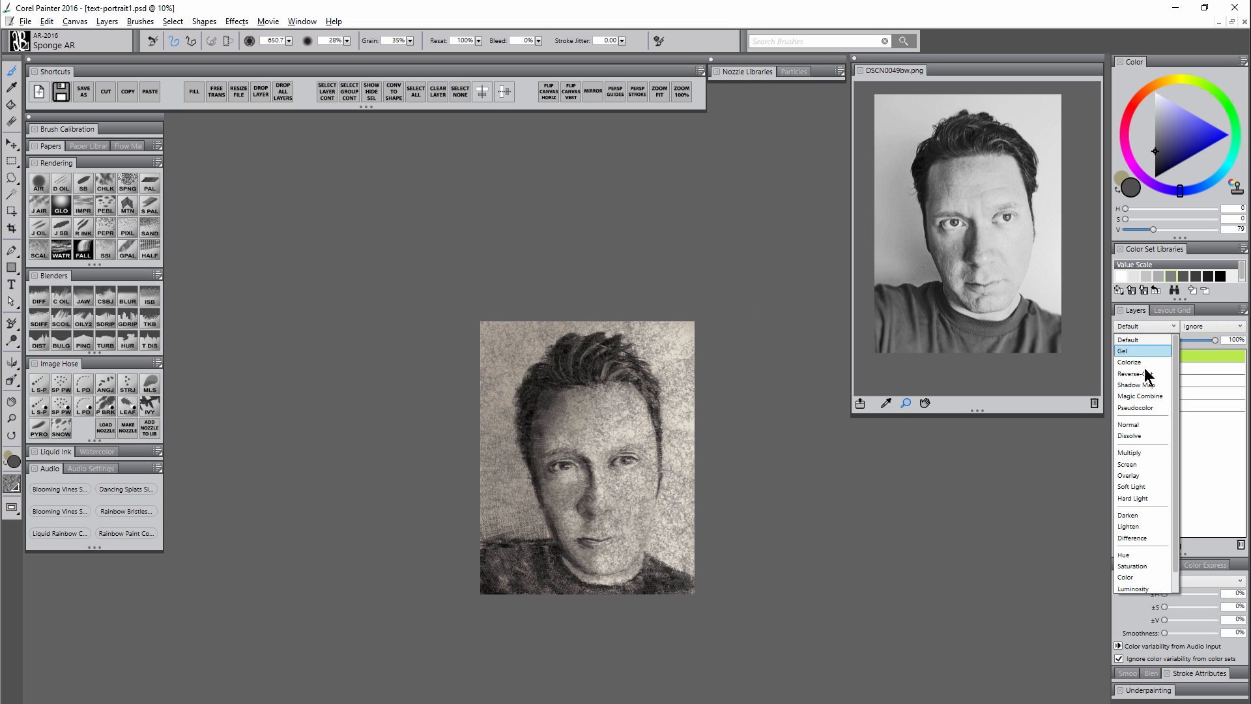
# Return to the merged layer and sample the dark nose shadow with the Linear-Size-P Color brush for touching up the portrait.
pyautogui.click(1148, 377)
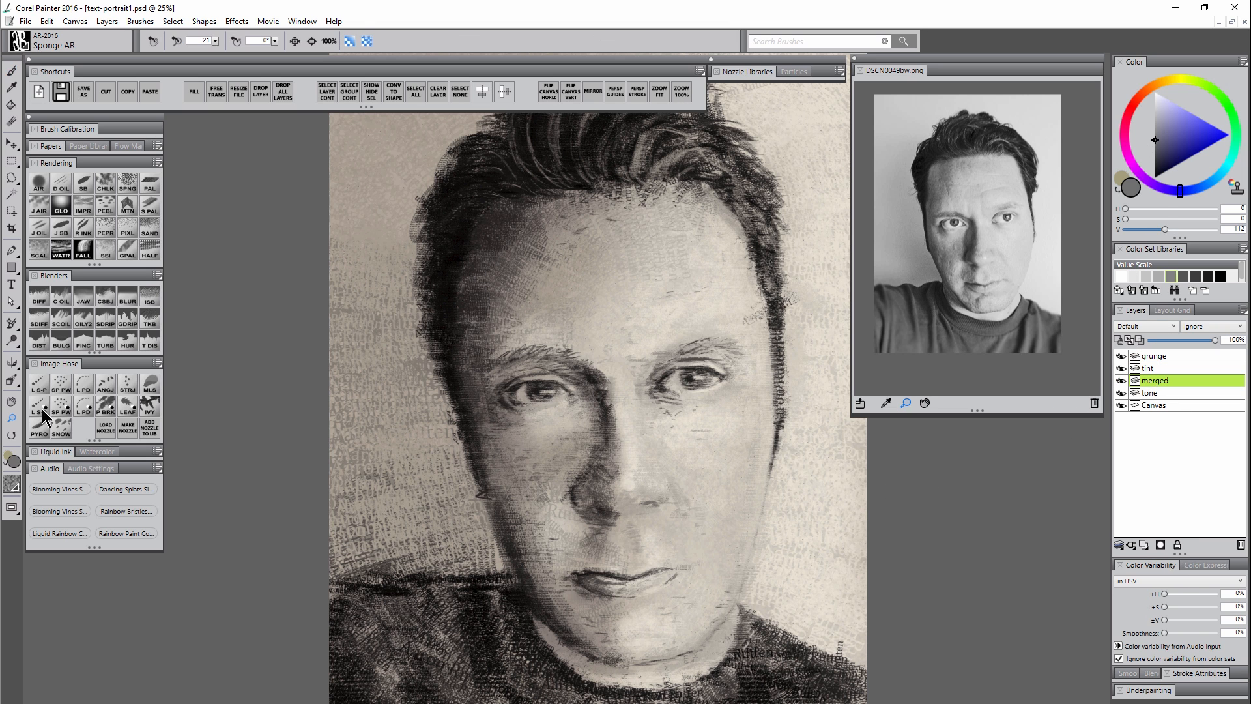
pyautogui.click(41, 409)
pyautogui.click(1156, 123)
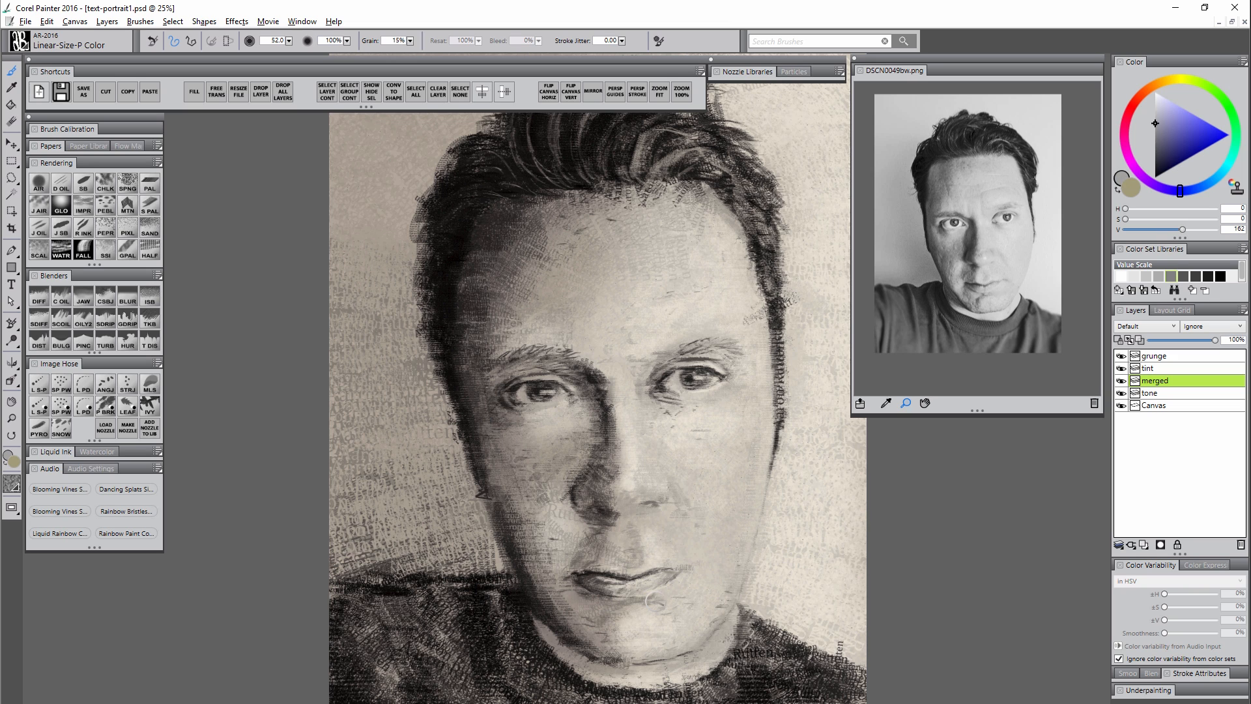
pyautogui.keyDown('alt'); pyautogui.click(582, 510); pyautogui.keyUp('alt')
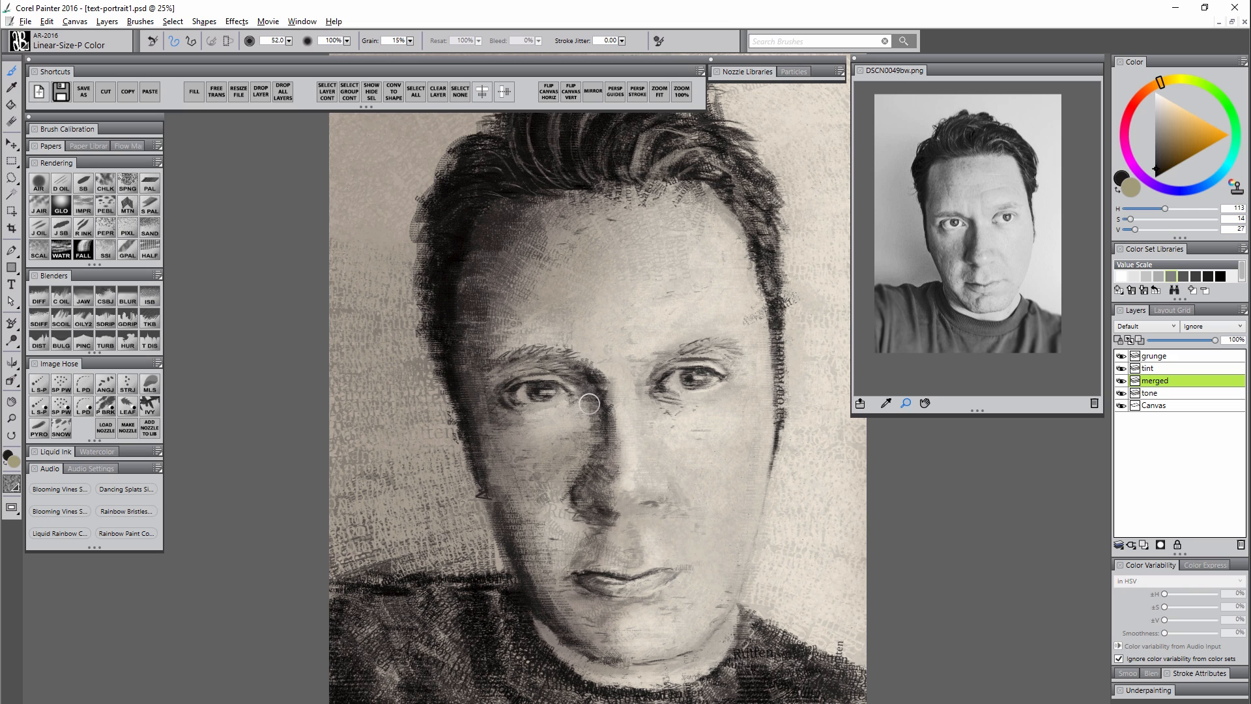
pyautogui.keyDown('ctrl'); pyautogui.keyDown('alt'); pyautogui.click(623, 507); pyautogui.keyUp('alt'); pyautogui.keyUp('ctrl')
pyautogui.keyDown('ctrl'); pyautogui.keyDown('alt'); pyautogui.click(680, 533); pyautogui.keyUp('alt'); pyautogui.keyUp('ctrl')
pyautogui.moveTo(728, 520); pyautogui.dragTo(862, 261)
pyautogui.keyDown('ctrl'); pyautogui.click(776, 249); pyautogui.keyUp('ctrl')
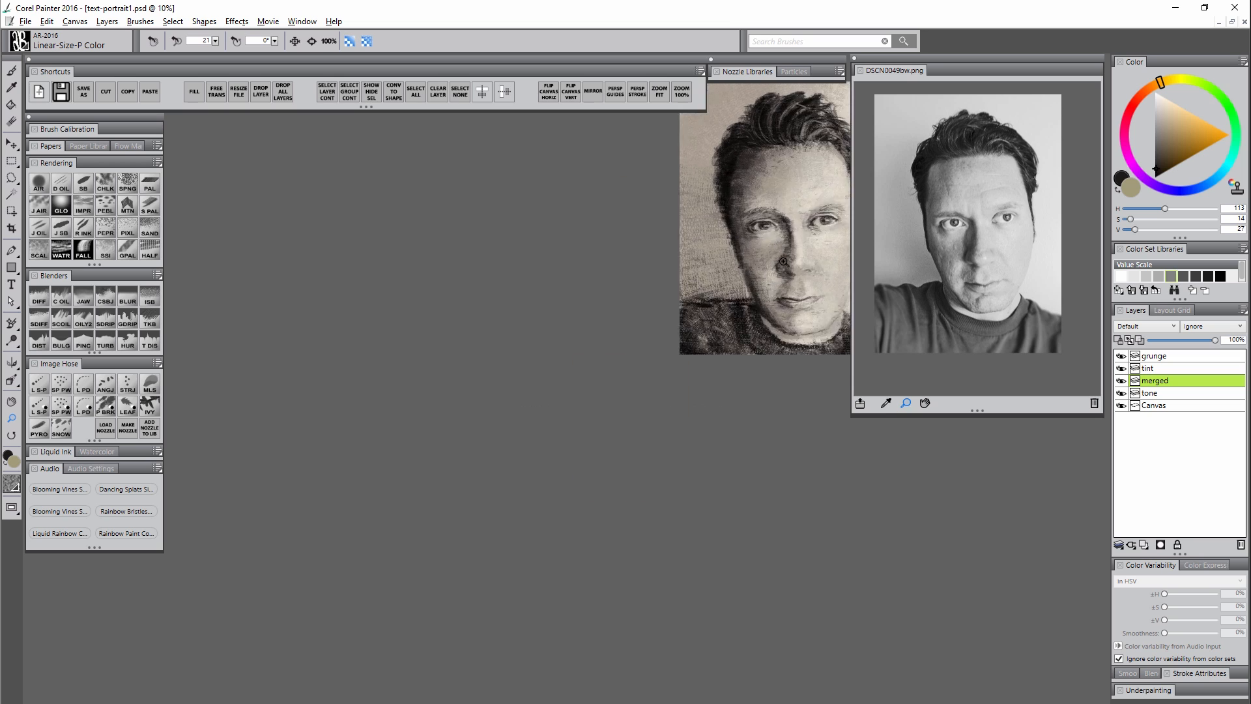
pyautogui.moveTo(777, 248); pyautogui.dragTo(713, 306)
# Touch up the highlights around the eyes and nose and clean the lit-side ear edge with light gray and white strokes.
pyautogui.click(1154, 105)
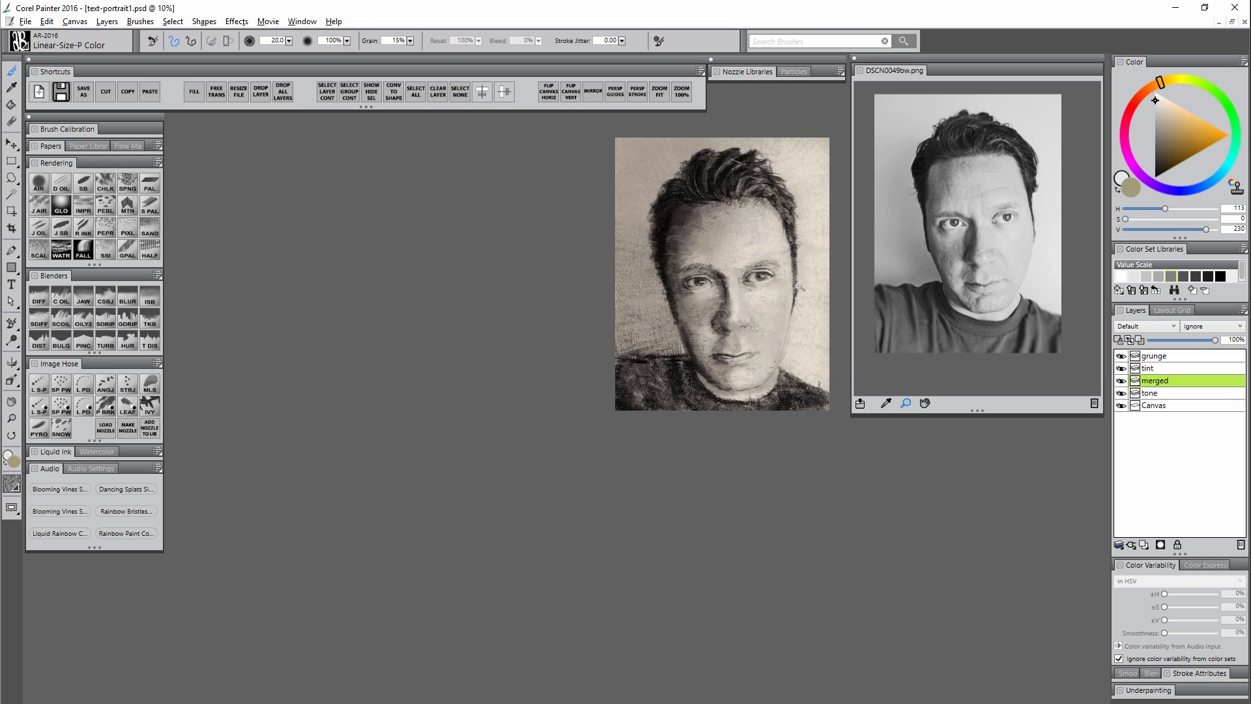
pyautogui.keyDown('alt'); pyautogui.click(724, 281); pyautogui.keyUp('alt')
pyautogui.keyDown('alt'); pyautogui.click(717, 282); pyautogui.keyUp('alt')
pyautogui.click(1155, 92)
pyautogui.keyDown('alt'); pyautogui.click(745, 275); pyautogui.keyUp('alt')
pyautogui.keyDown('ctrl'); pyautogui.keyDown('alt'); pyautogui.click(745, 275); pyautogui.keyUp('alt'); pyautogui.keyUp('ctrl')
pyautogui.click(1155, 92)
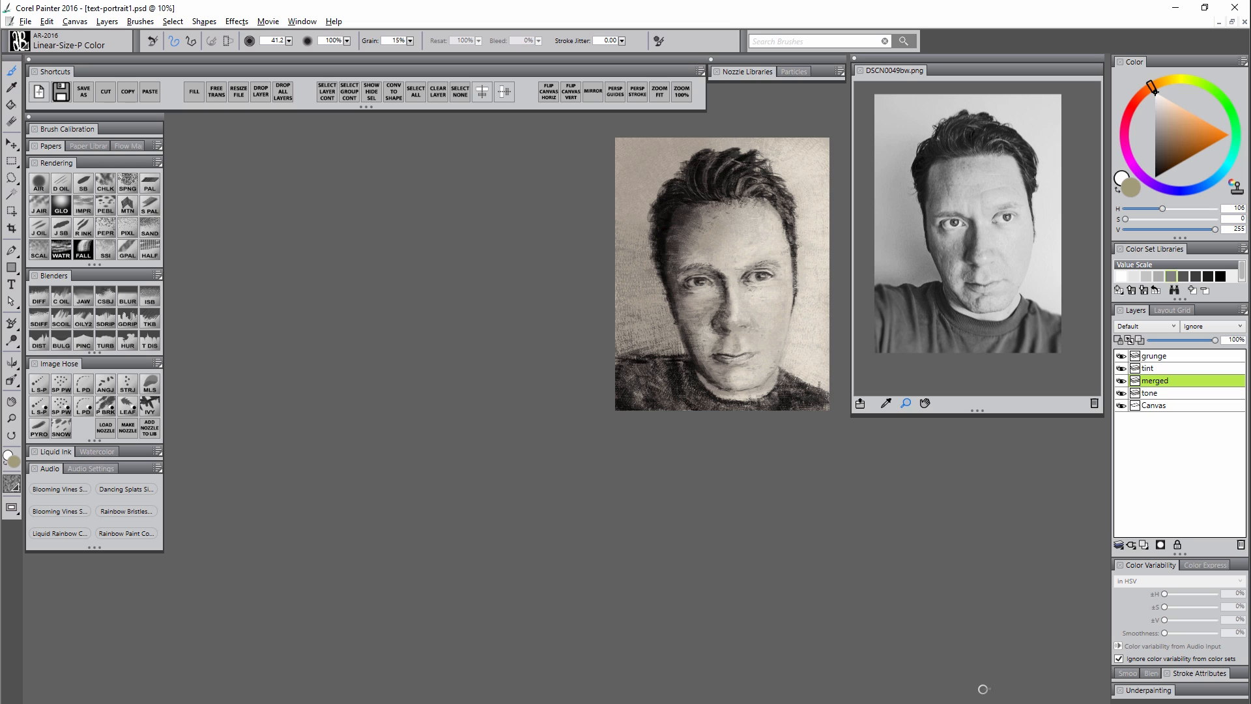
# Reduce the tint layer's opacity to 28% and check the whole portrait.
pyautogui.click(1149, 369)
pyautogui.moveTo(1192, 341); pyautogui.dragTo(1168, 340)
pyautogui.moveTo(750, 336); pyautogui.dragTo(584, 419)
pyautogui.scroll(3, 584, 419)
pyautogui.moveTo(668, 450); pyautogui.dragTo(692, 523)
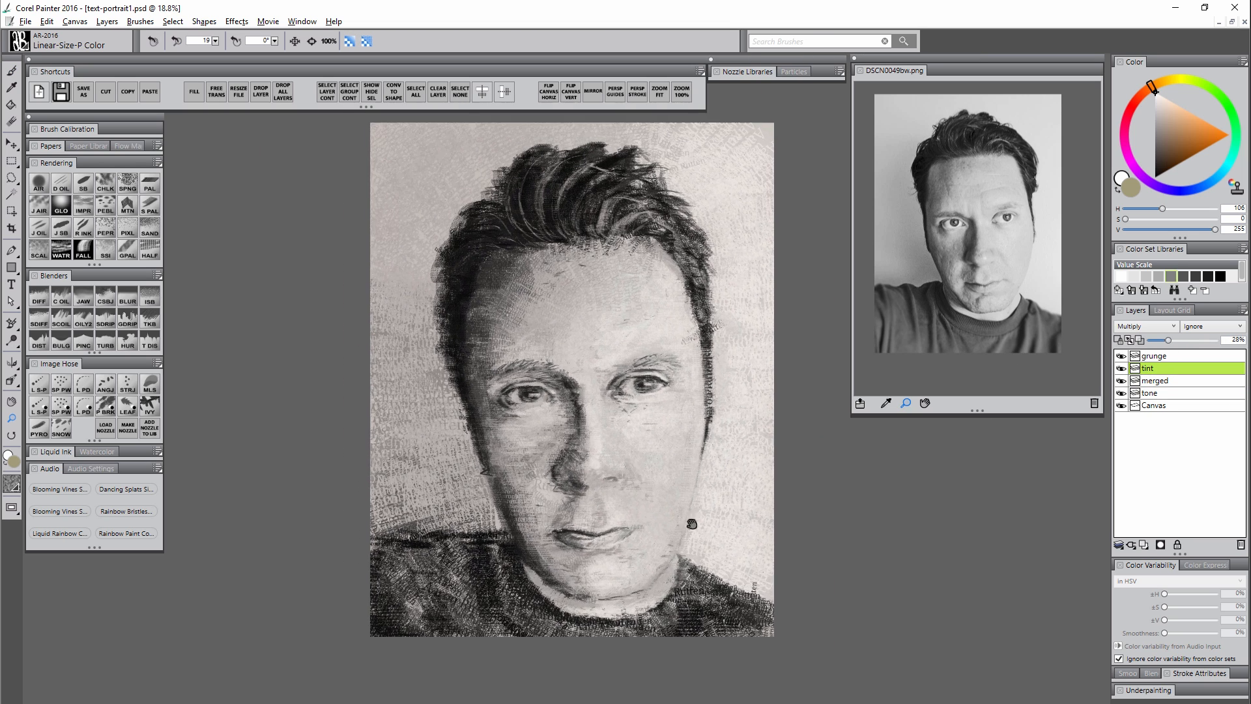
pyautogui.scroll(1, 600, 428)
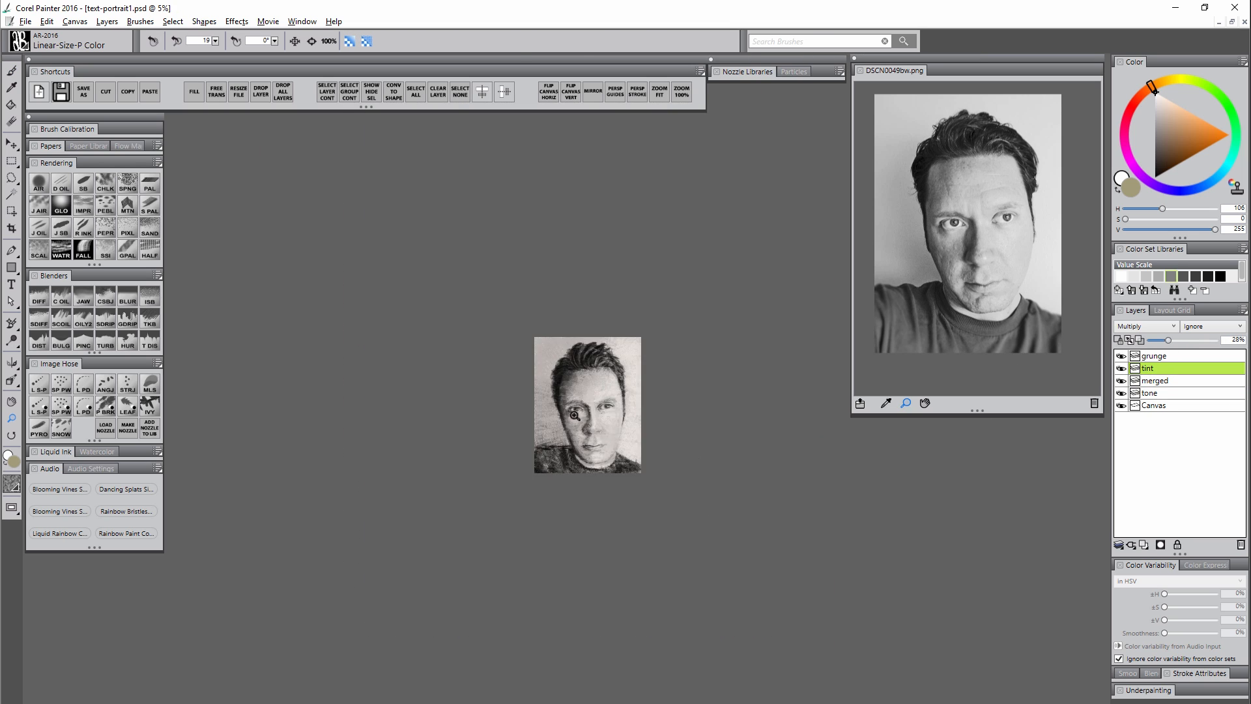